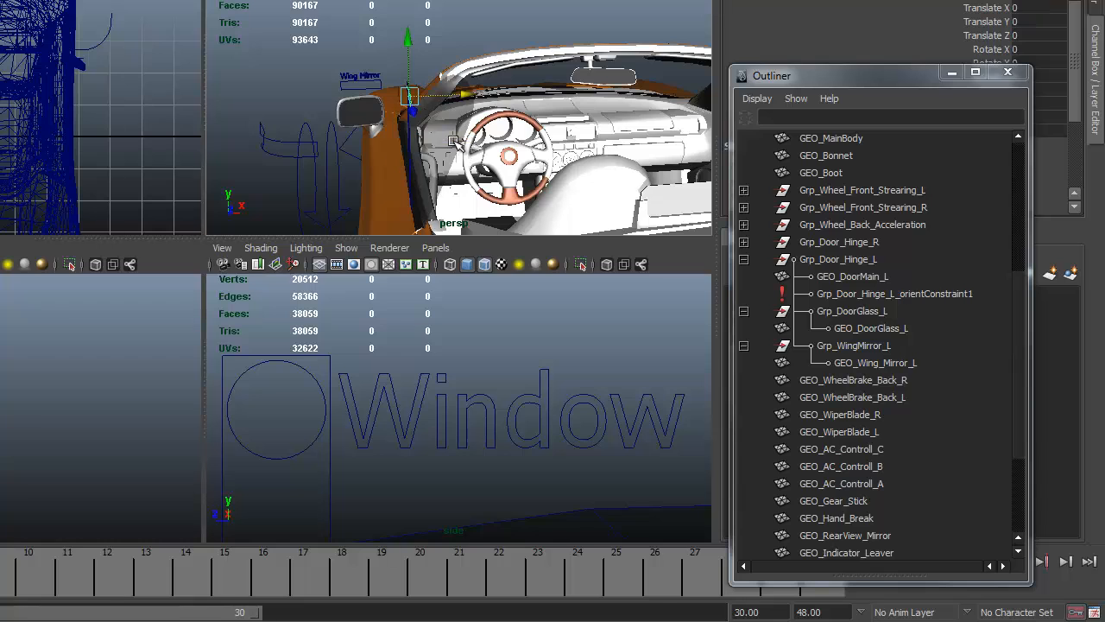
Select the Grp_DoorGlass_L group and open the Expression Editor for its Translate X channel.
left_click_drag(323, 148, 499, 103, "alt")
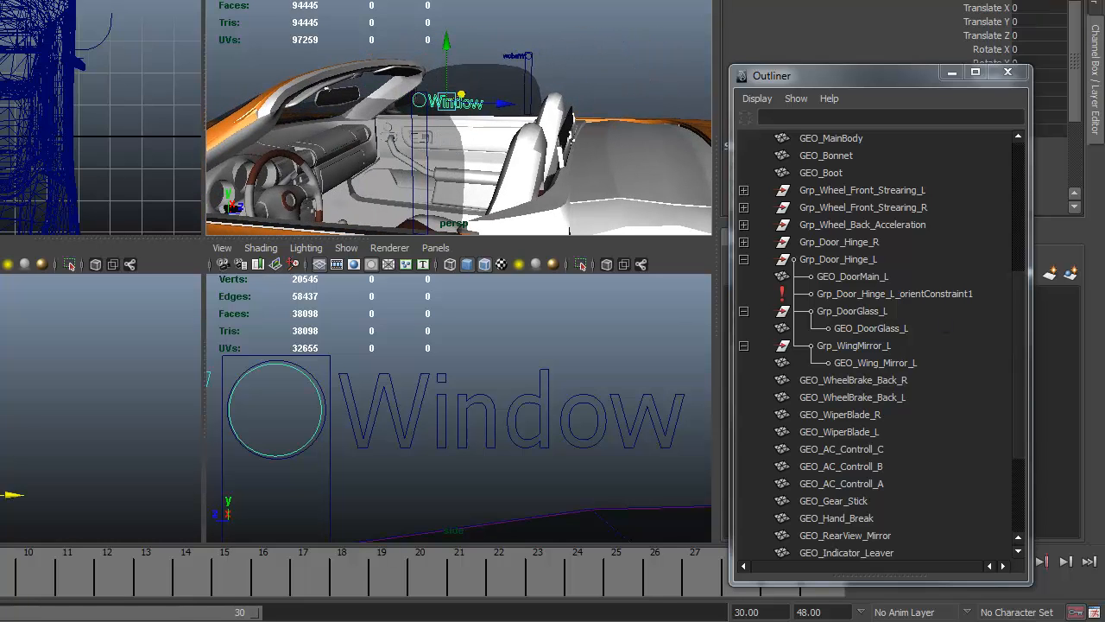
left_click(744, 241)
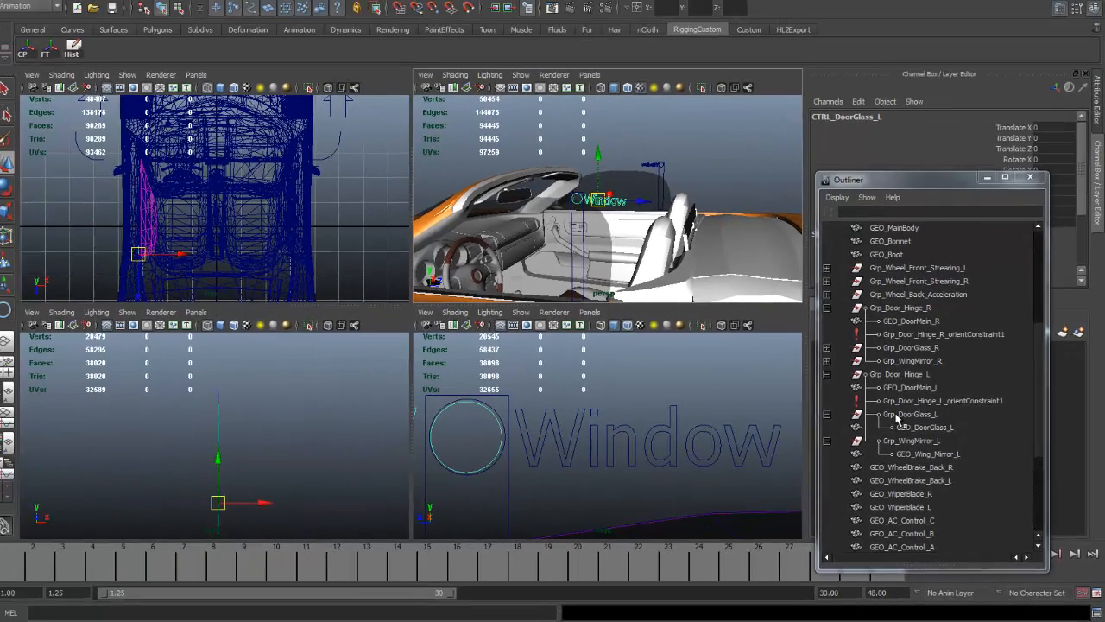
left_click(902, 415)
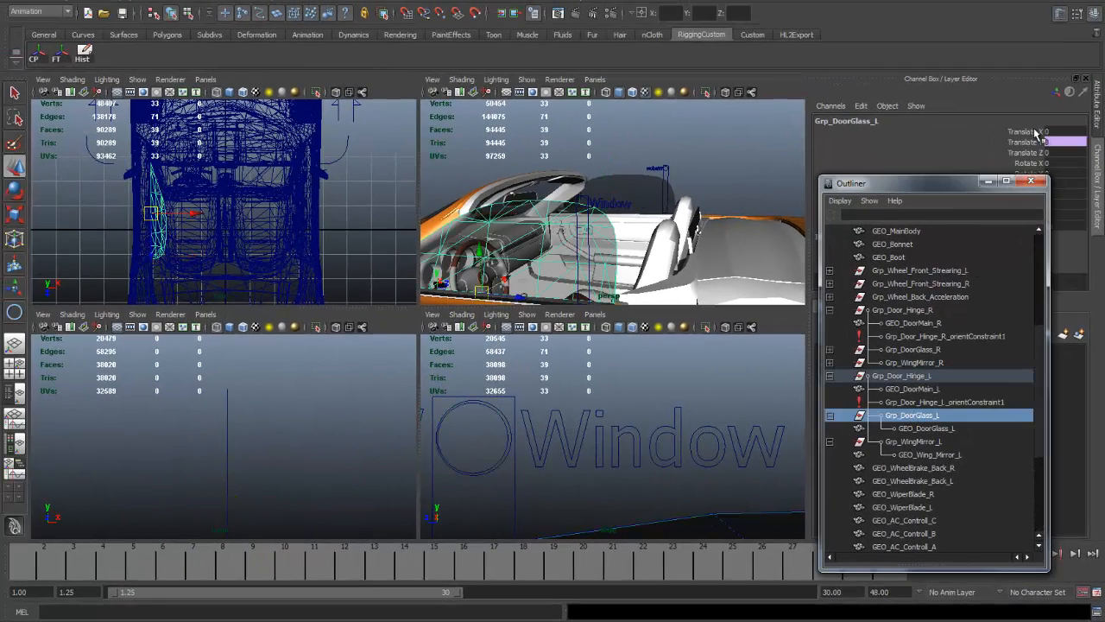
left_click(1036, 132)
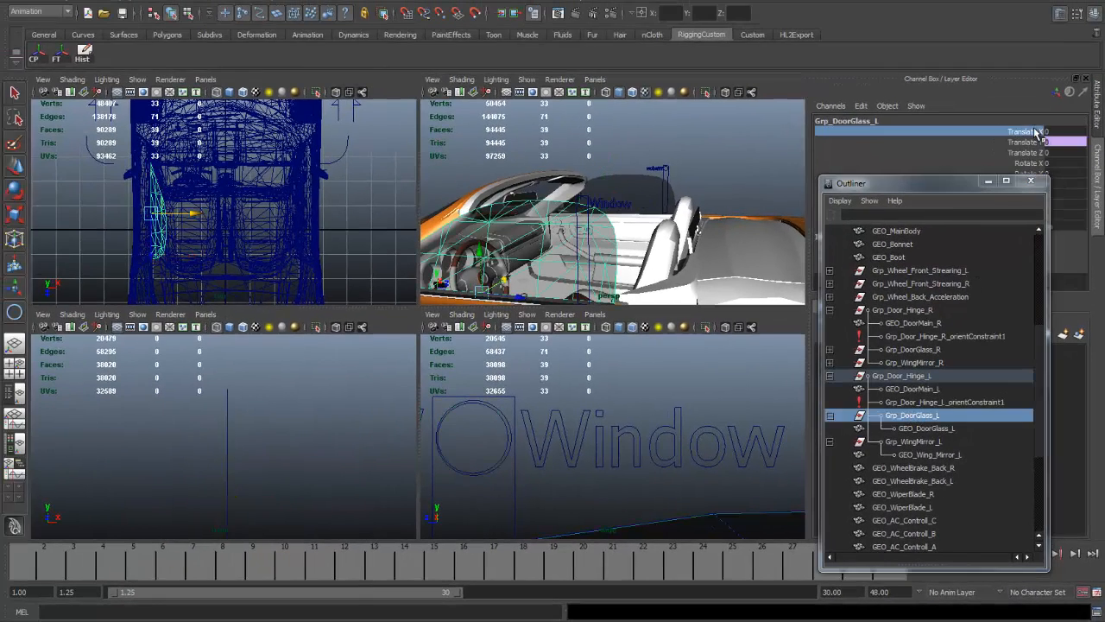
left_click(862, 106)
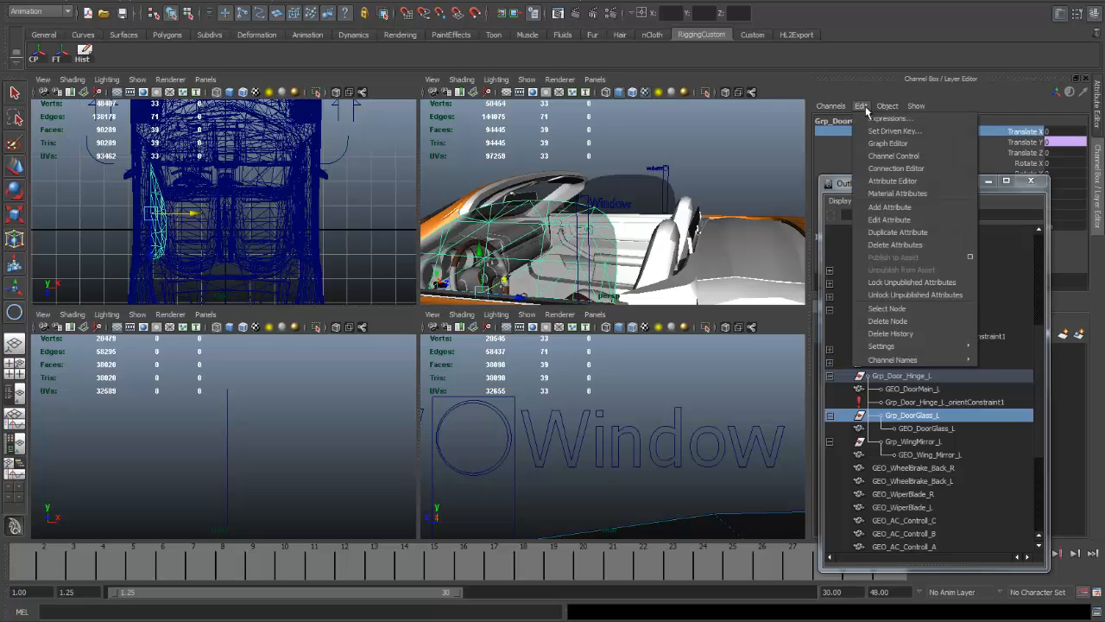
left_click(875, 121)
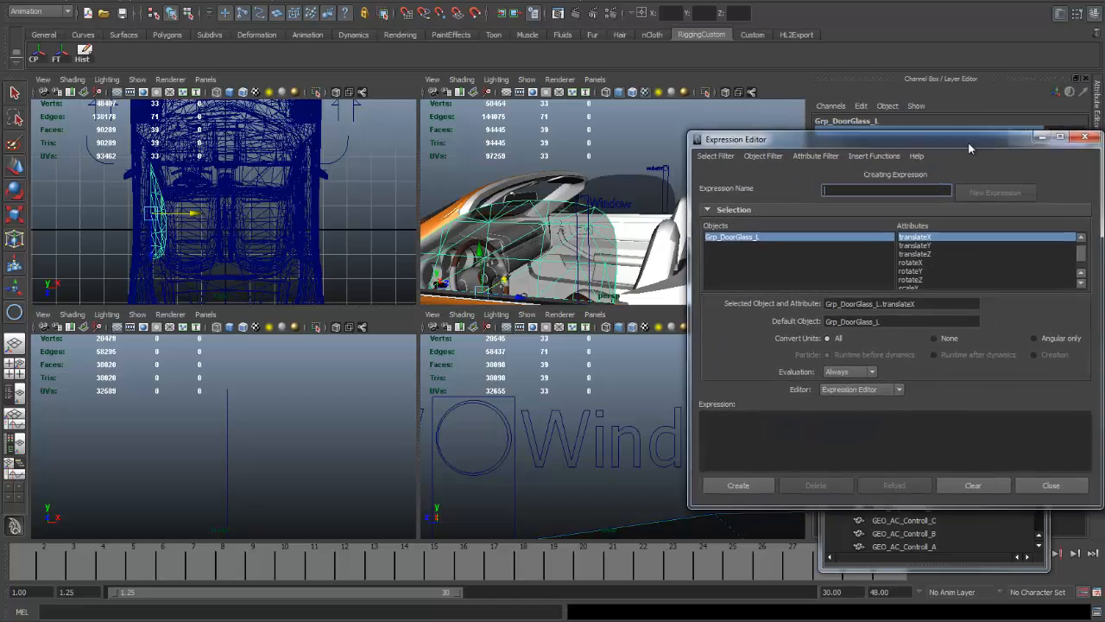
left_click_drag(983, 72, 308, 232)
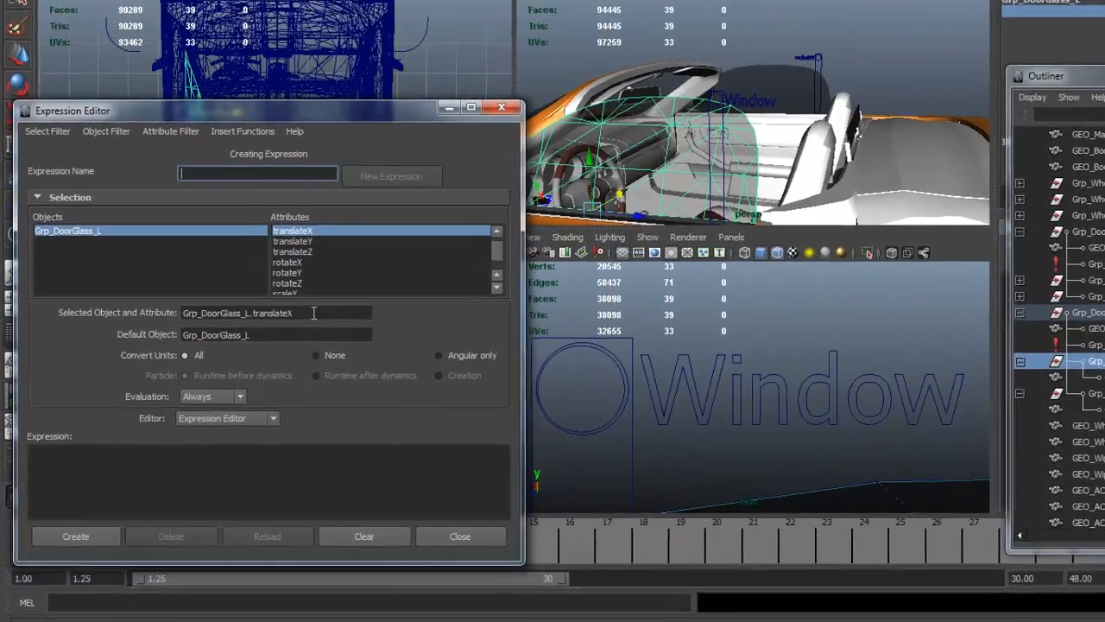
Create the expression "Grp_DoorGlass_L.translateX = CTRL_DoorGlass_L.translateY" for the left door glass group.
left_click_drag(256, 376, 108, 378)
key("ctrl+c")
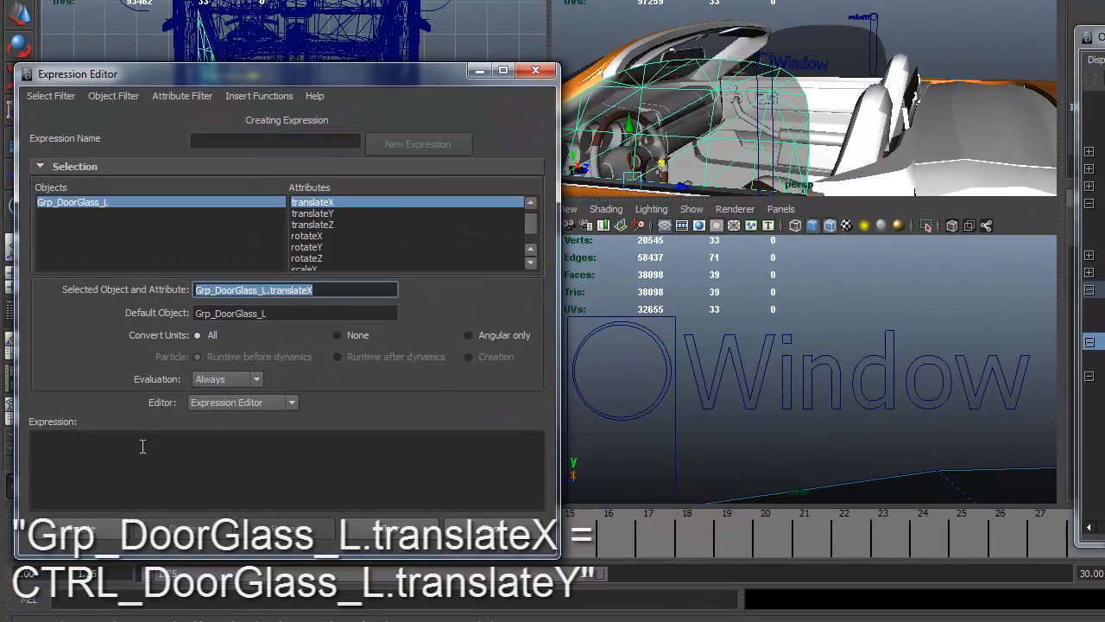
left_click(141, 447)
key("ctrl+v")
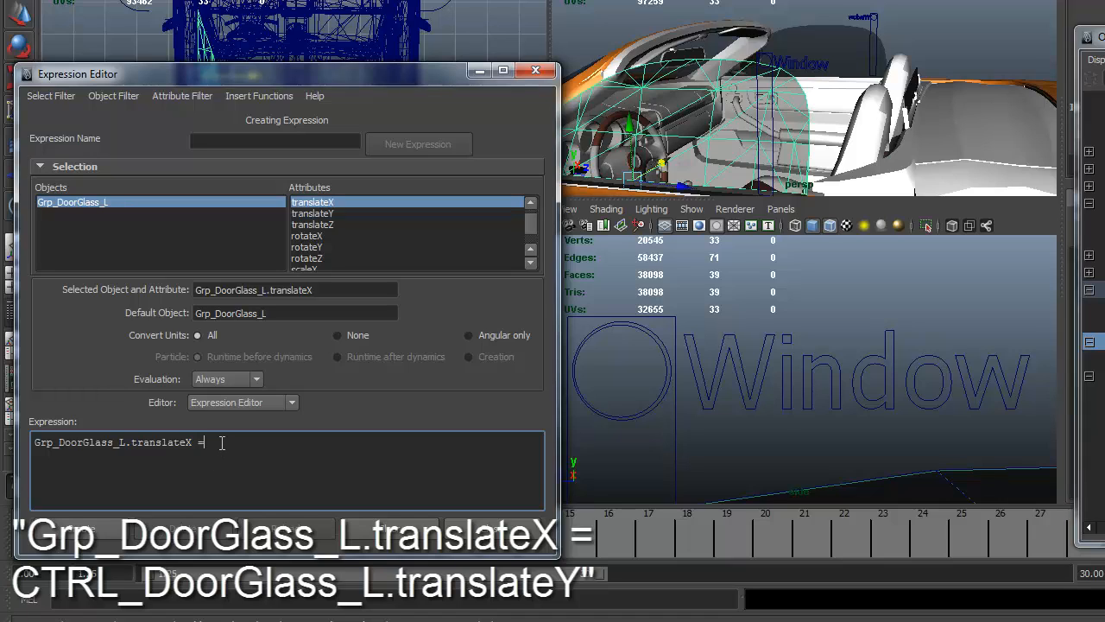
type("= CTRL_DoorGlass_R")
type("nslateY")
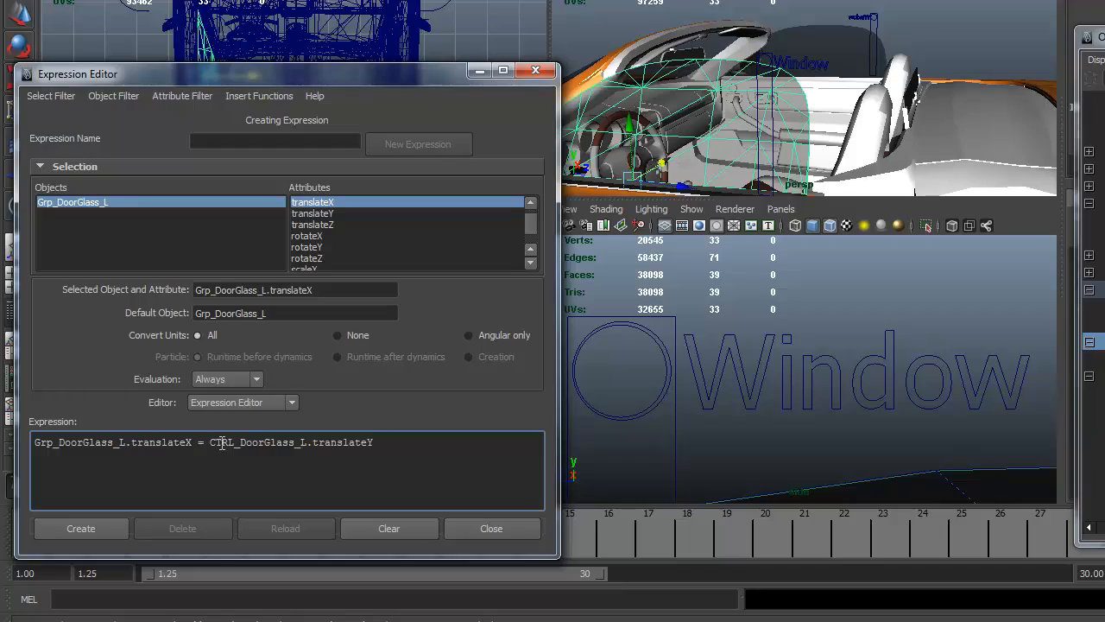
left_click(97, 524)
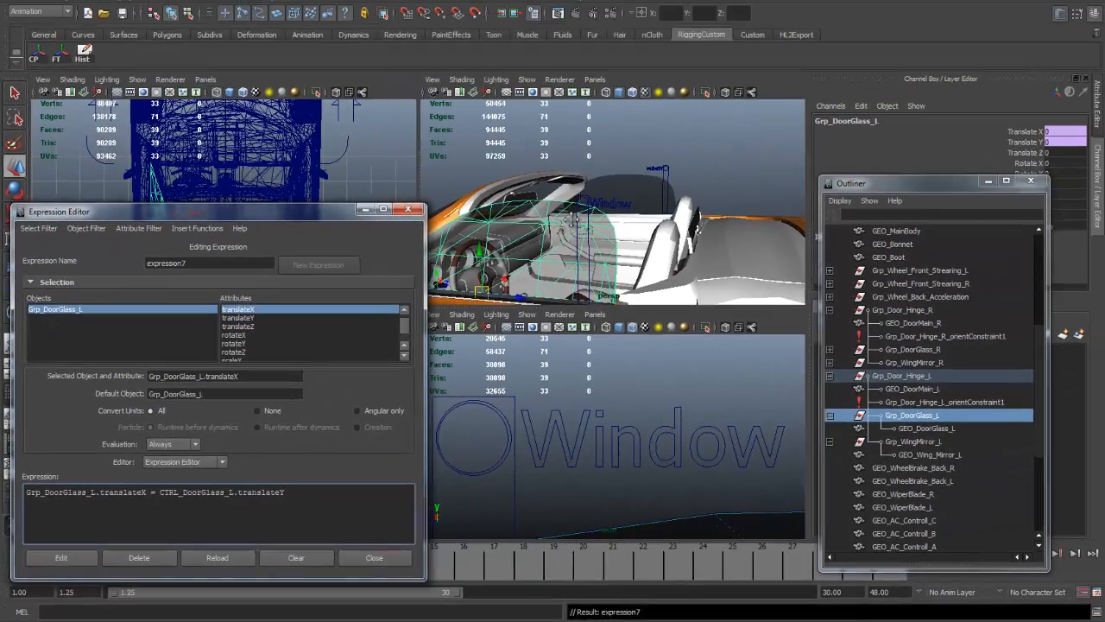
Try moving the left Window control CTRL_DoorGlass_L along Y to test the glass motion, and undo the move.
left_click_drag(573, 220, 527, 205, "alt")
left_click(607, 182)
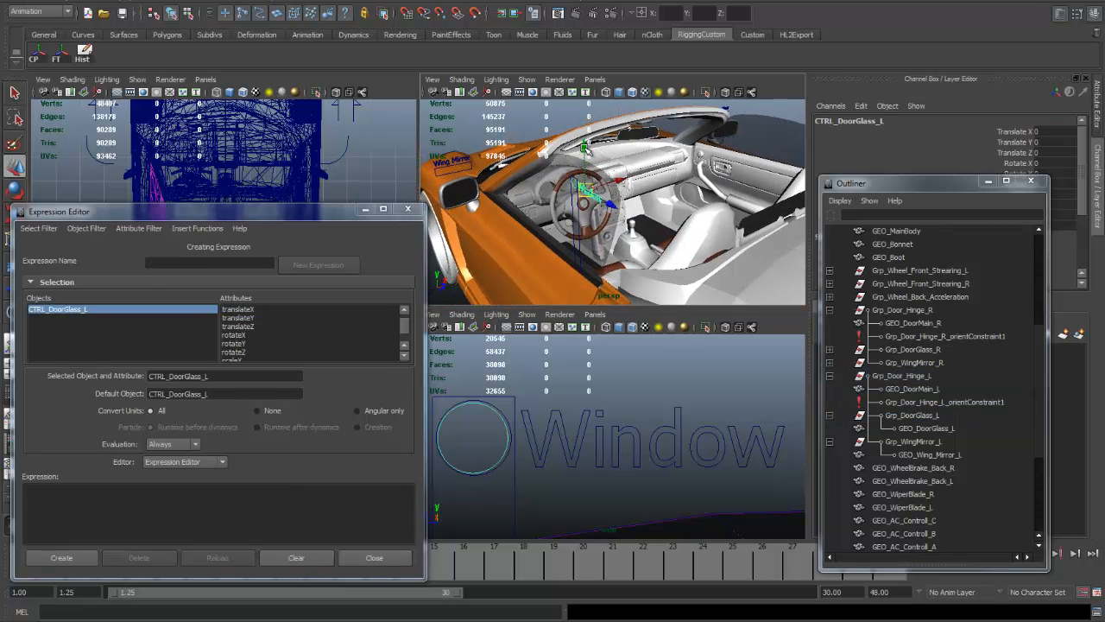
mouse_move(587, 151)
left_mouse_down("alt")
mouse_move(580, 272)
mouse_move(590, 132)
left_mouse_up("alt")
key("ctrl+z")
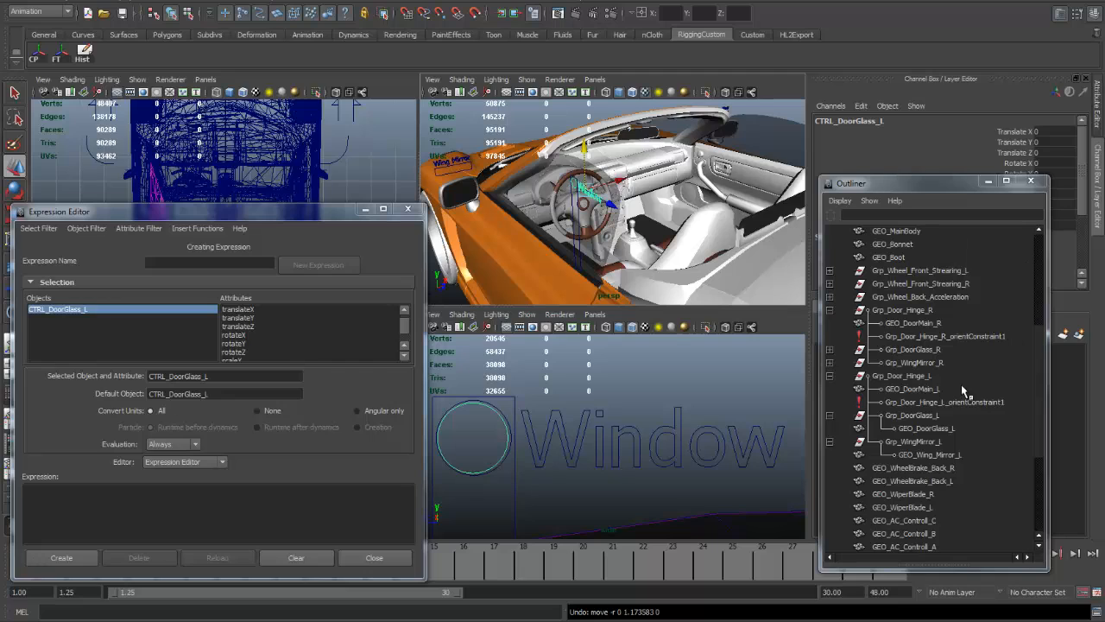
Reselect Grp_DoorGlass_L and load its translateX expression for editing.
left_click(923, 417)
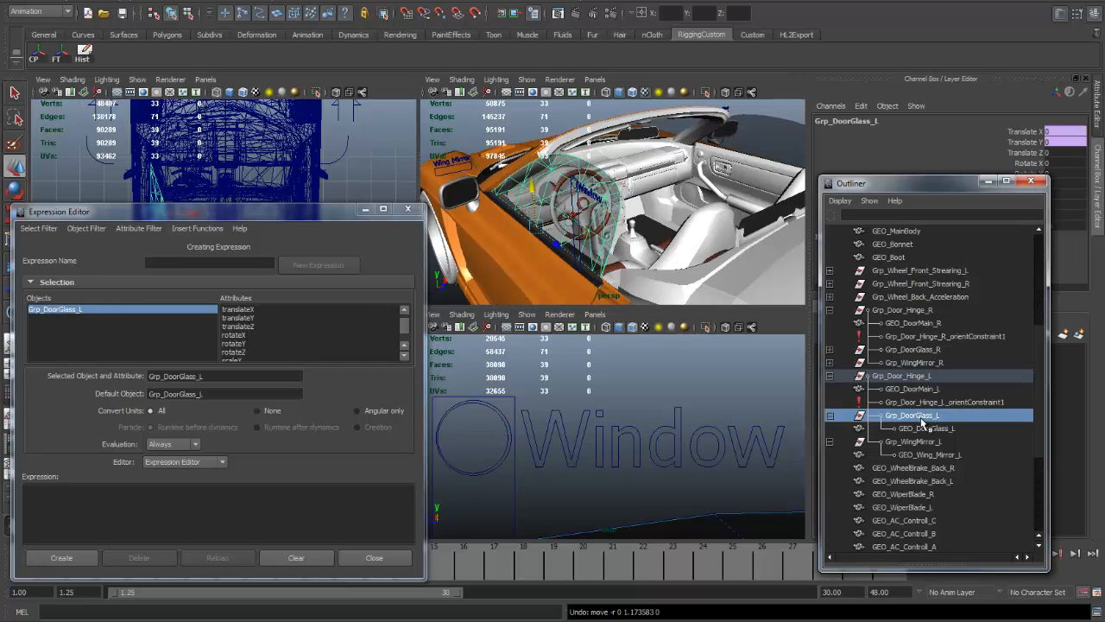
left_click(921, 443)
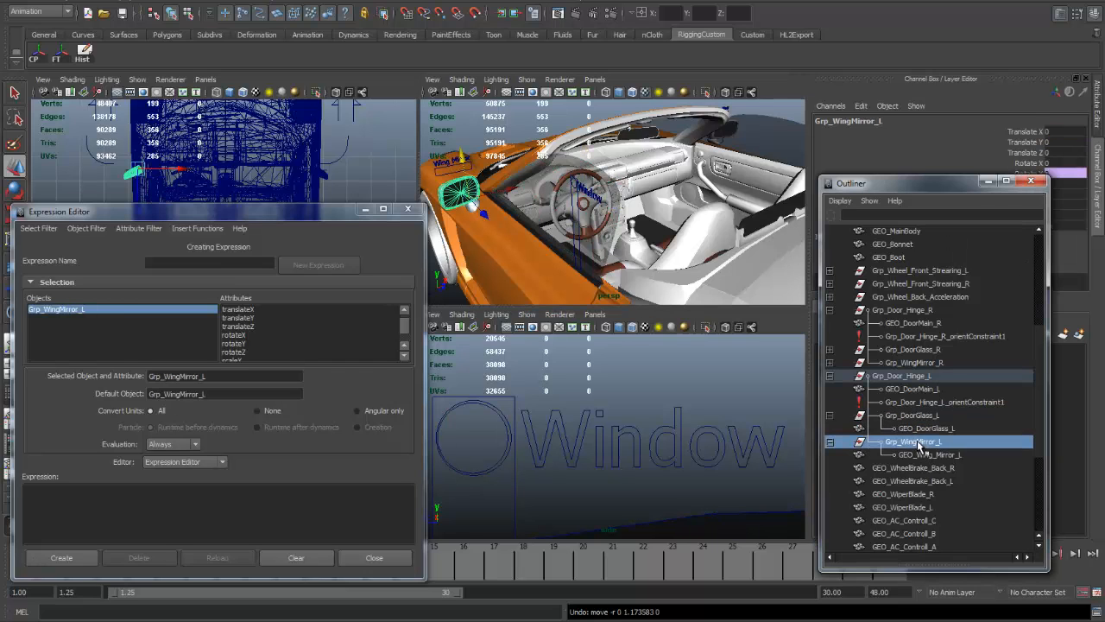
left_click(921, 417)
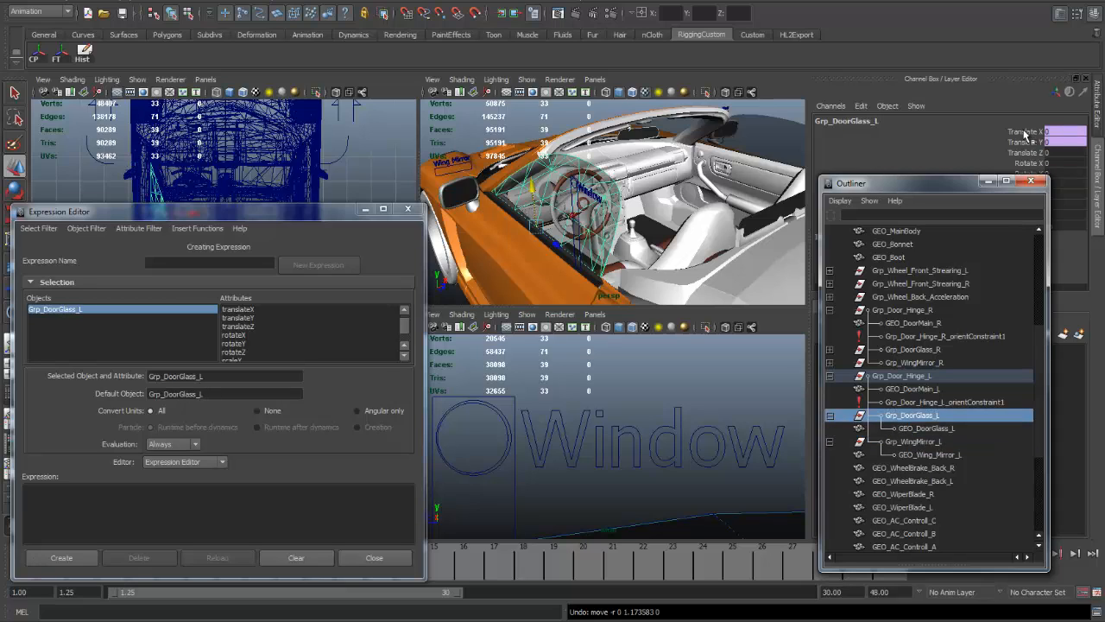
left_click(240, 310)
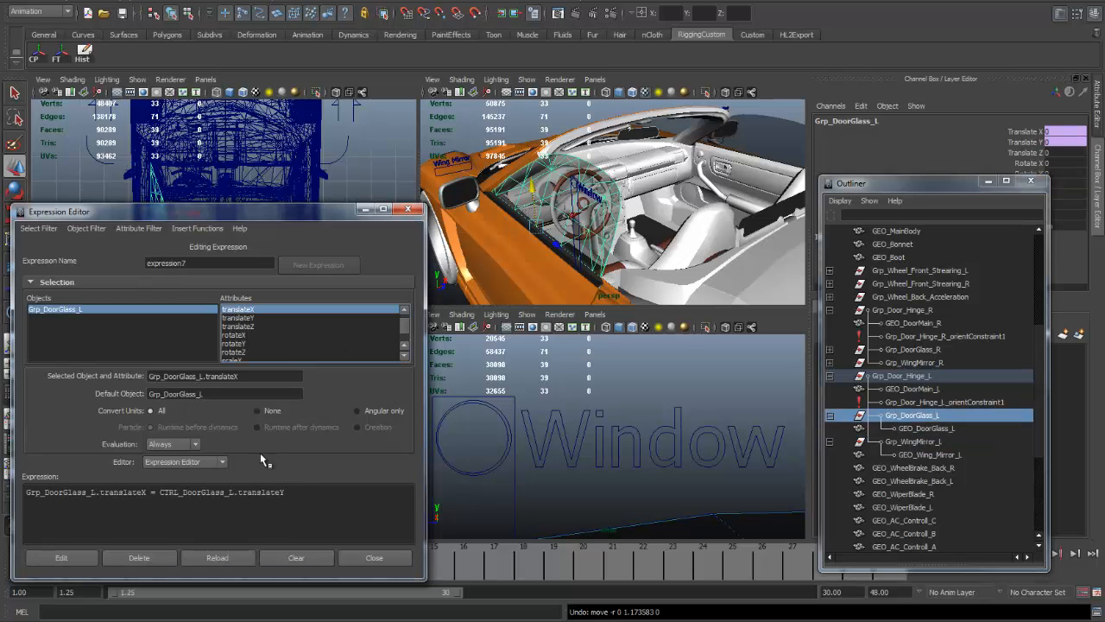
left_click(294, 488)
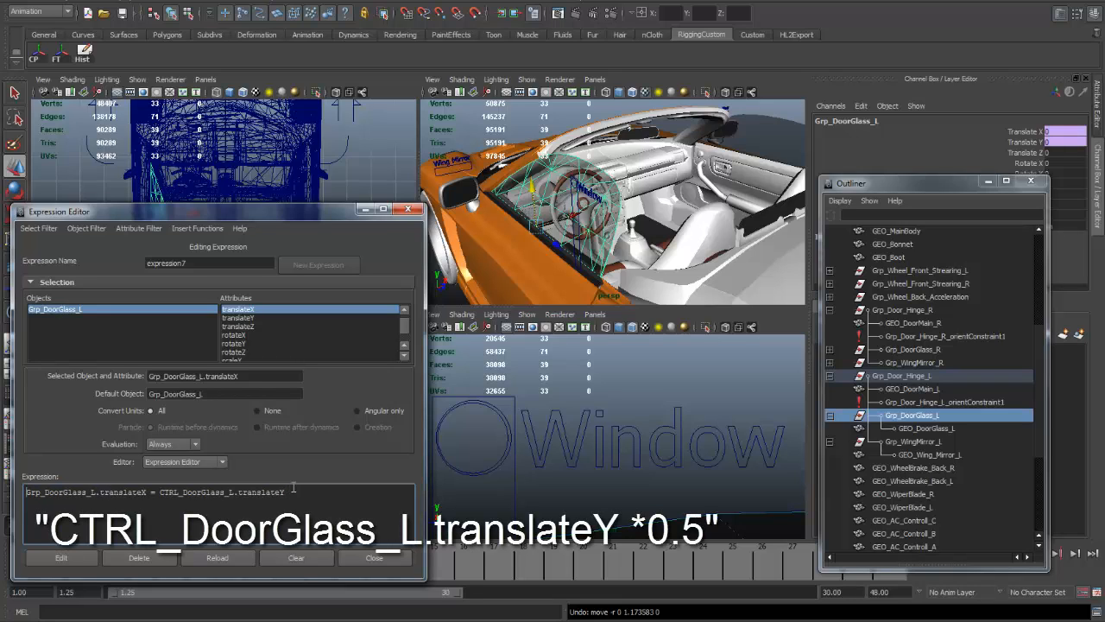
type("*")
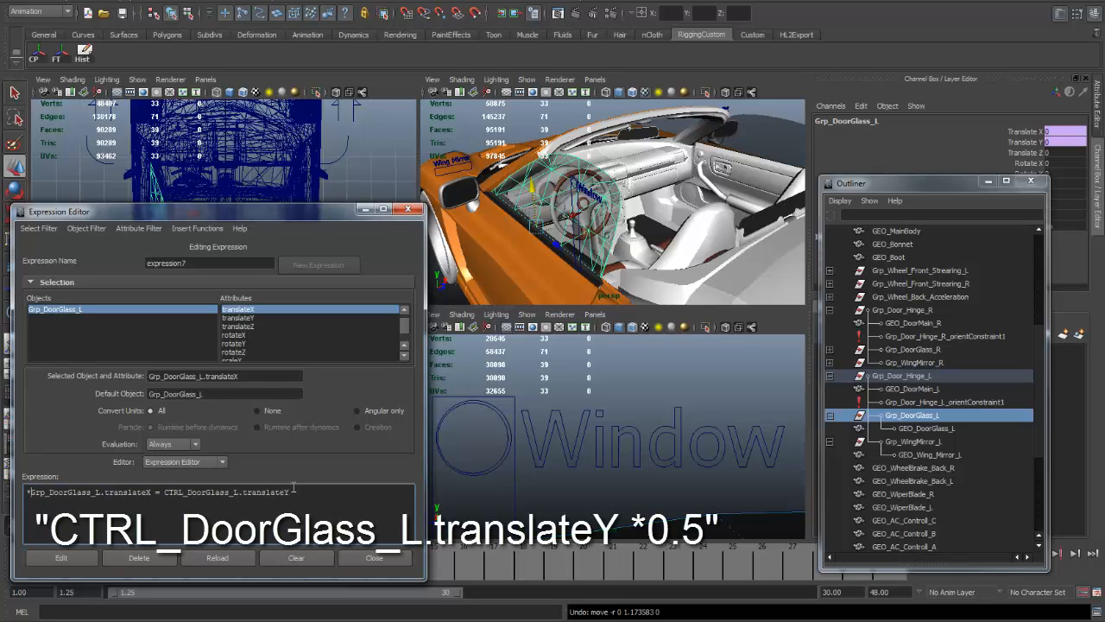
type("0.5")
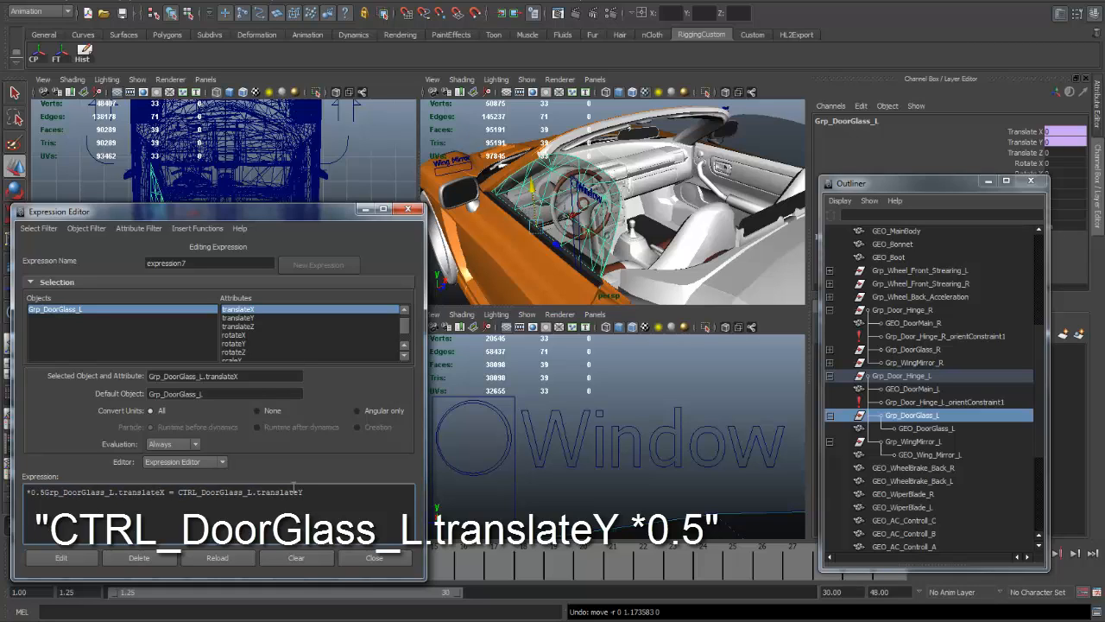
key("BackSpace")
key("BackSpace")
key("BackSpace")
key("BackSpace")
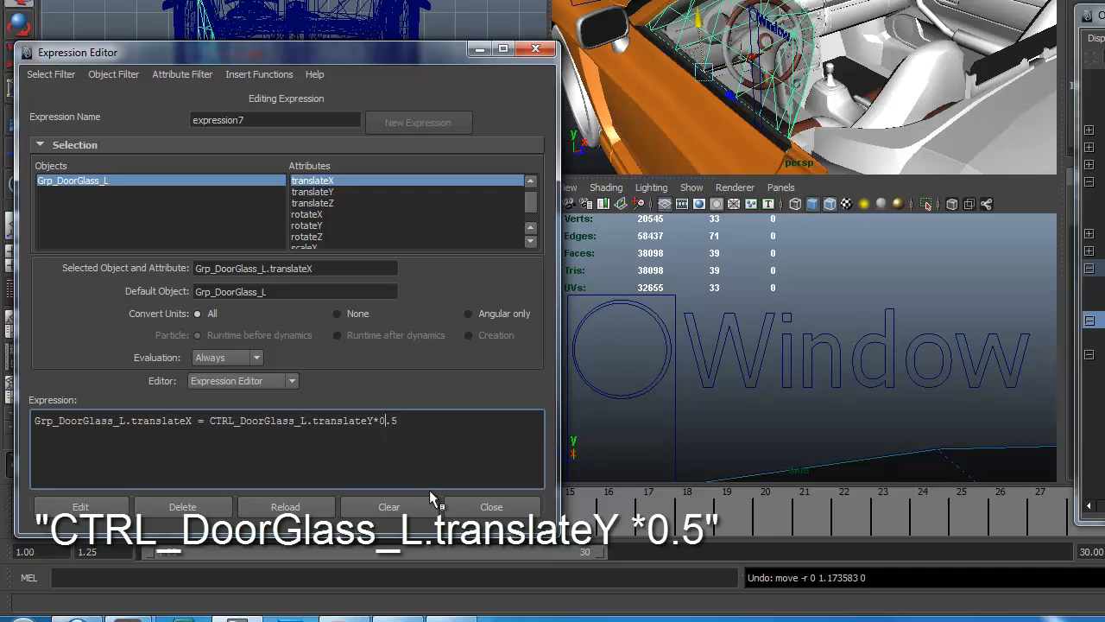
Update the translateX expression to "Grp_DoorGlass_L.translateX = CTRL_DoorGlass_L.translateY*0.5" and apply the edit.
key("Right")
left_click(111, 506)
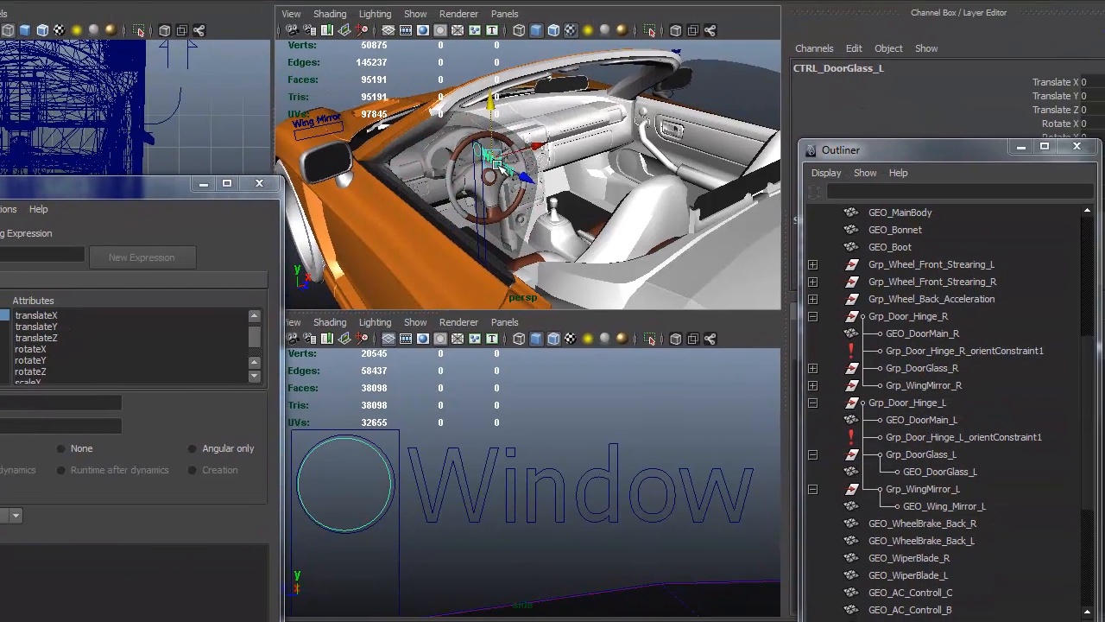
Test the edited expression by moving CTRL_DoorGlass_L down along Y, and undo the moves.
left_click_drag(491, 109, 491, 150)
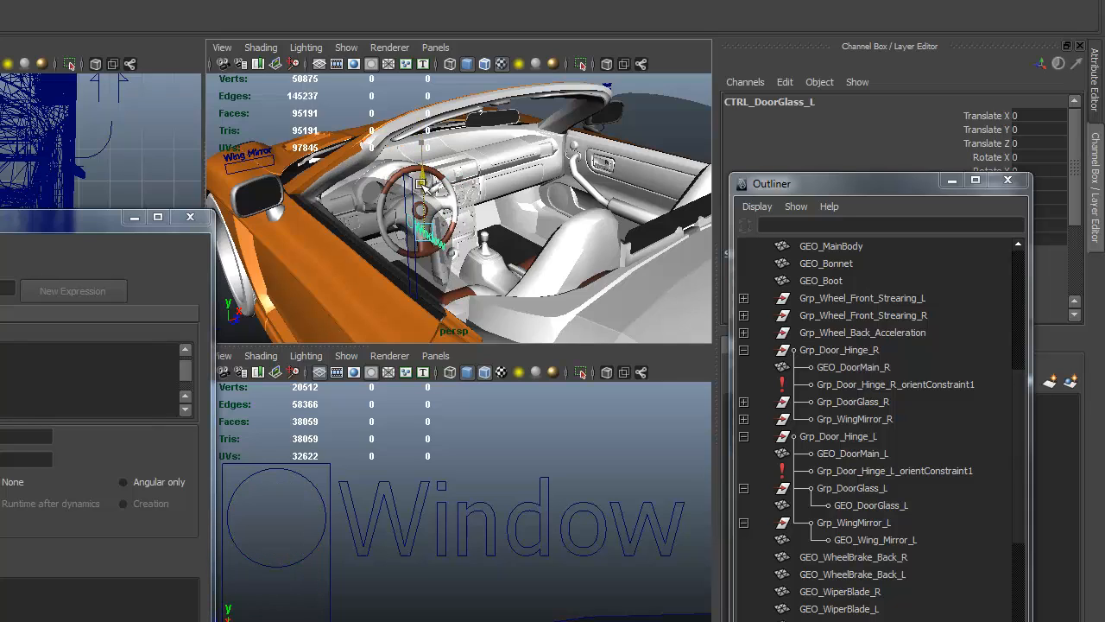
left_click_drag(421, 184, 419, 366)
key("ctrl+z")
key("ctrl+z")
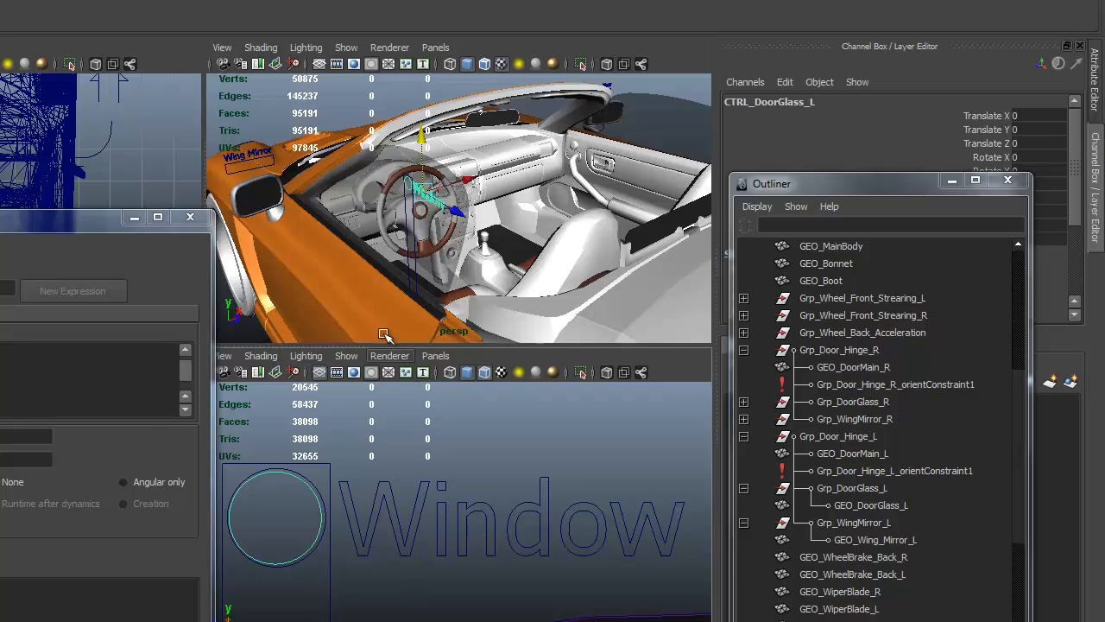
Close the Expression Editor and minimise the Outliner.
left_click_drag(457, 233, 531, 201, "alt")
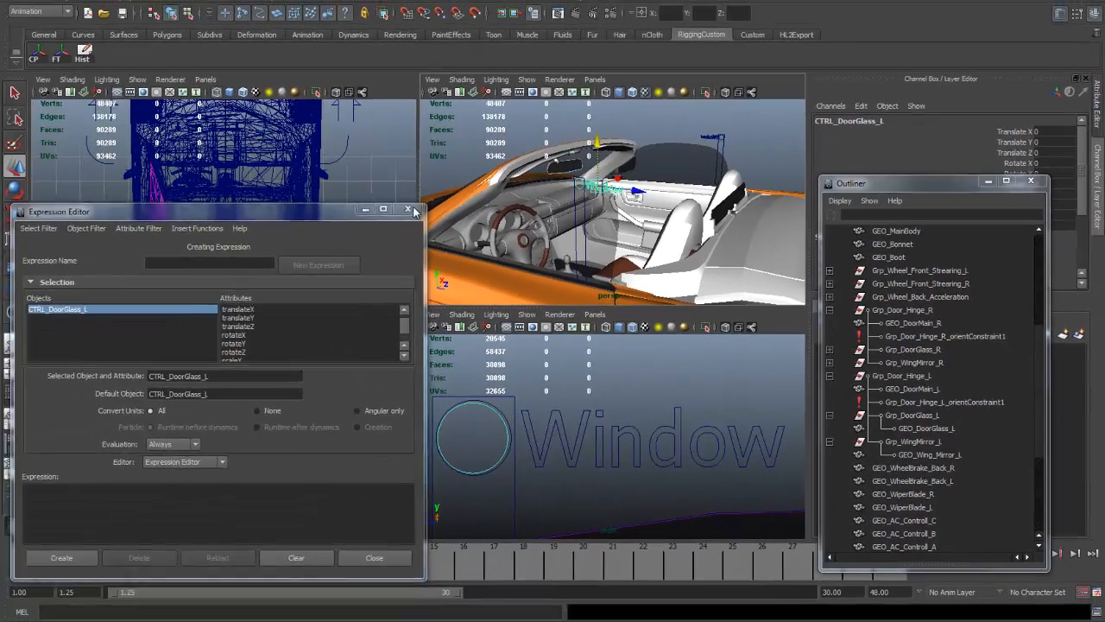
left_click(298, 213)
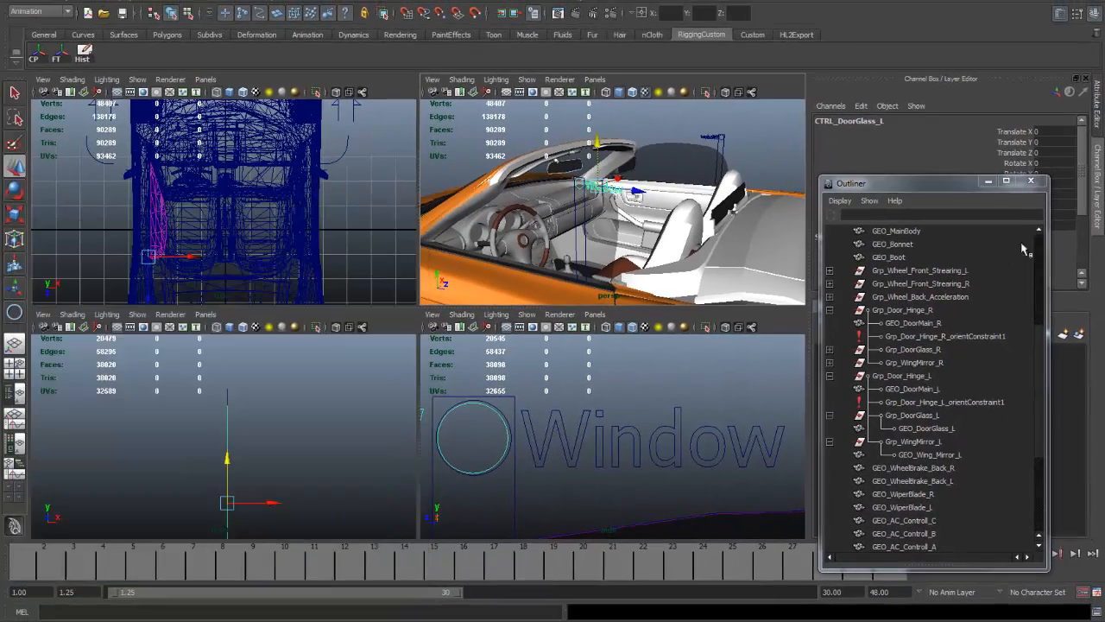
left_click(988, 182)
left_click_drag(606, 190, 613, 188, "alt")
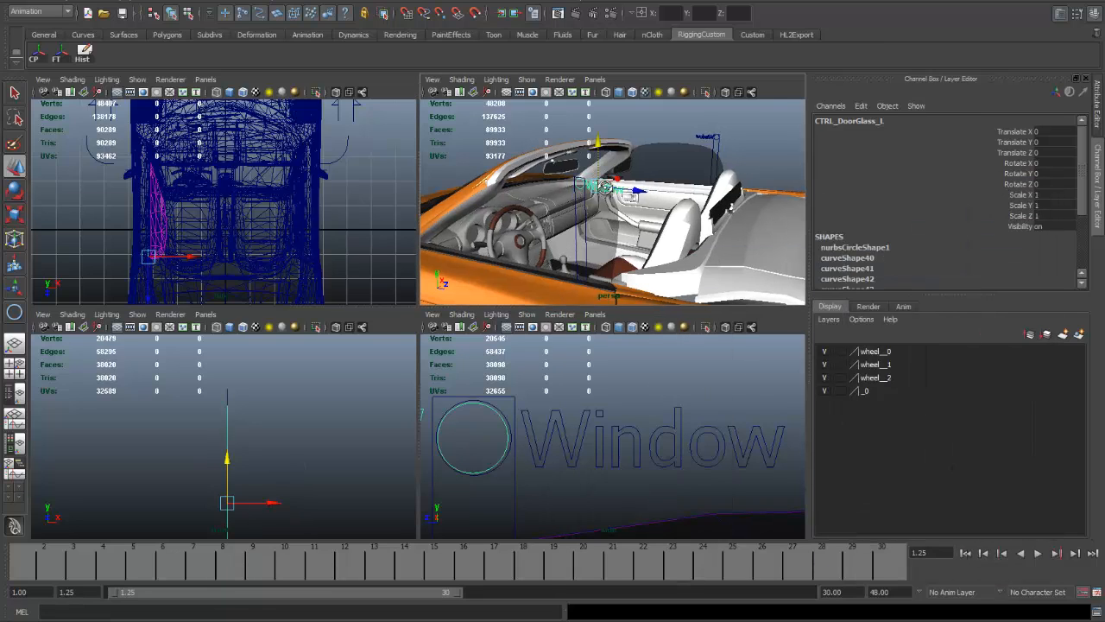
Open the transform attributes of CTRL_DoorGlass_L and expand its translate and scale limit settings.
left_click(1095, 111)
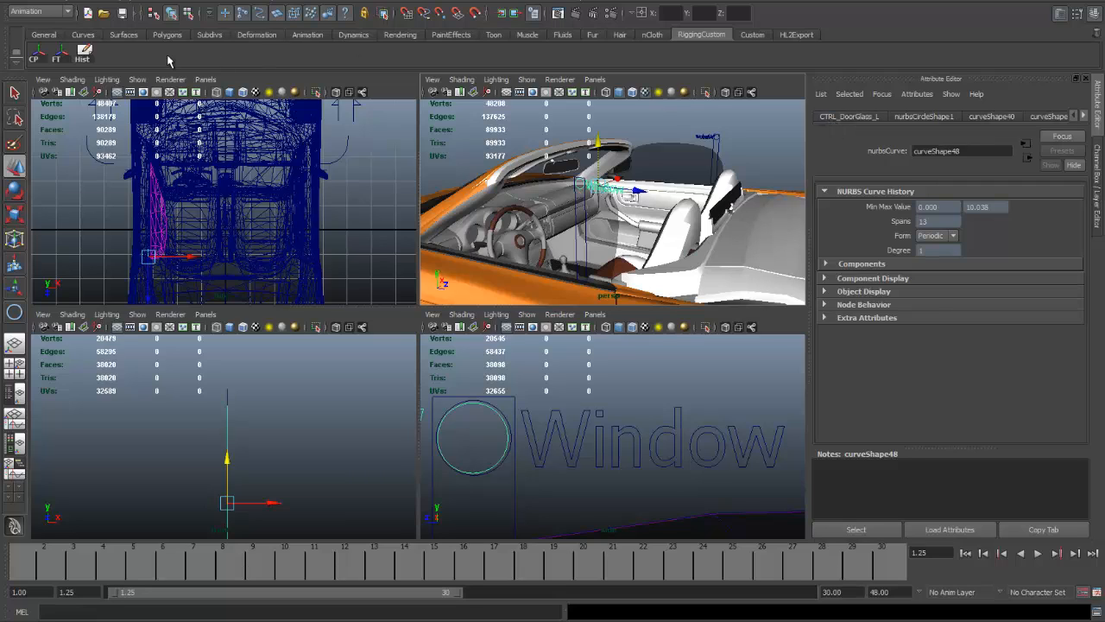
left_click(849, 116)
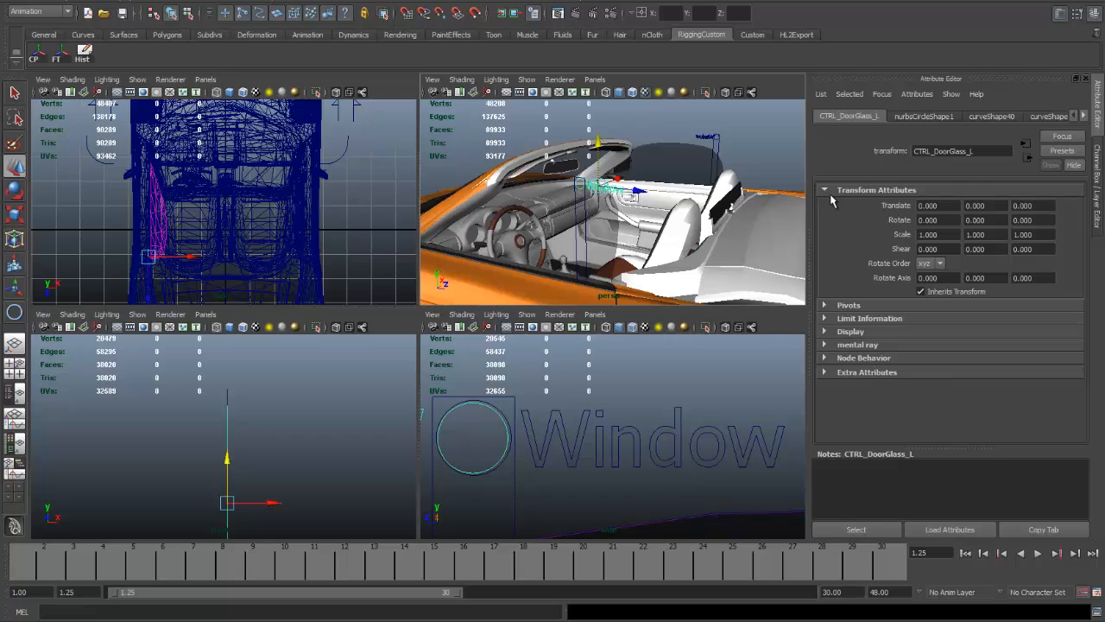
left_click(825, 319)
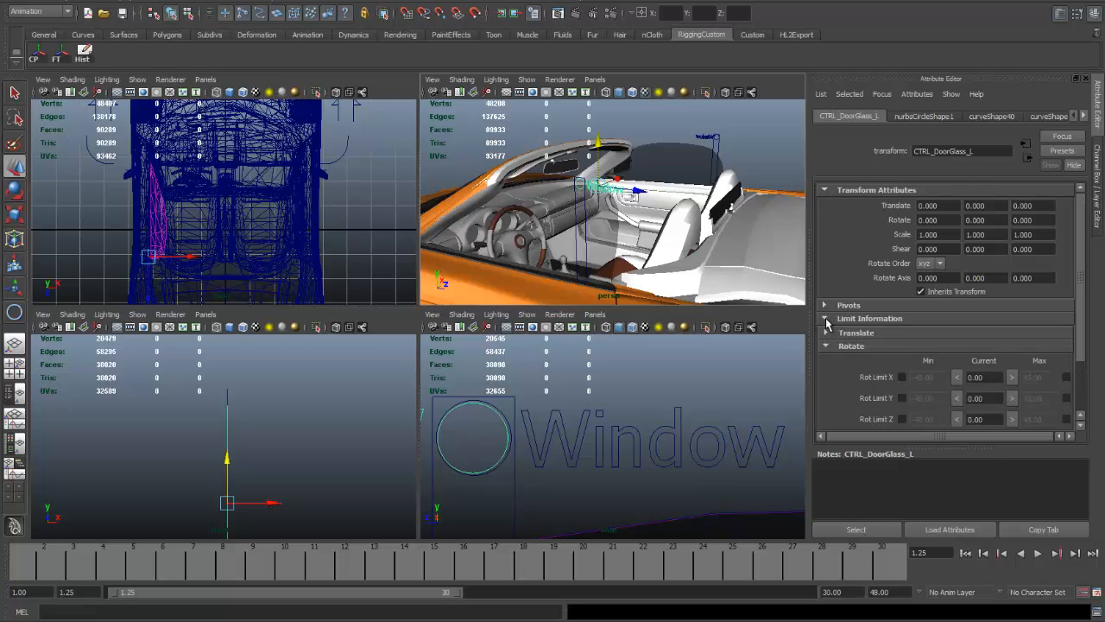
scroll(827, 350, "down", 2)
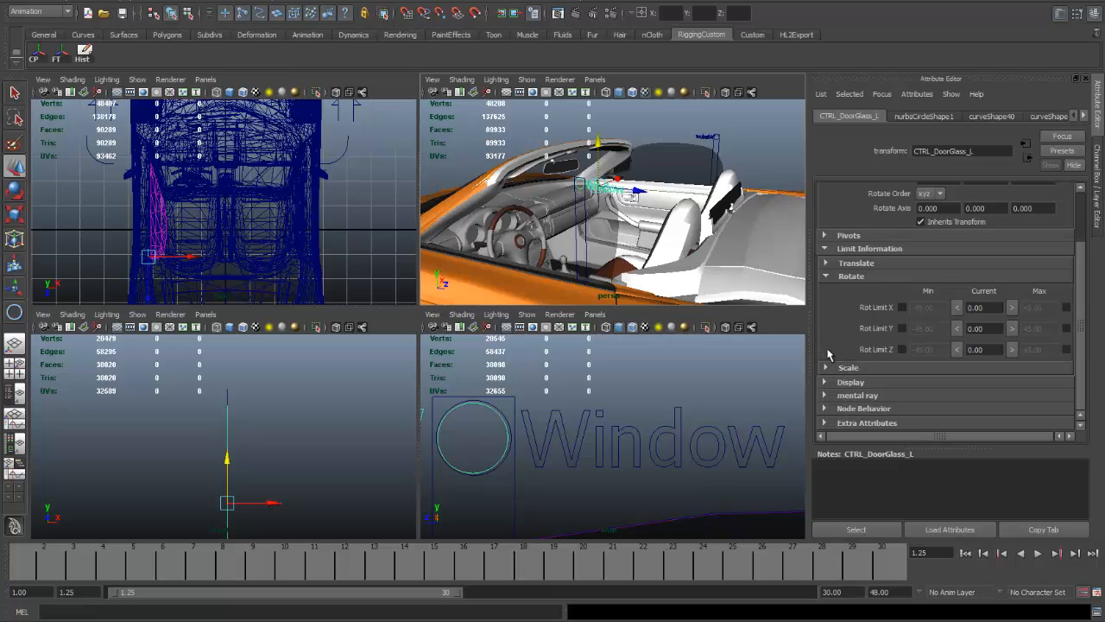
left_click(827, 368)
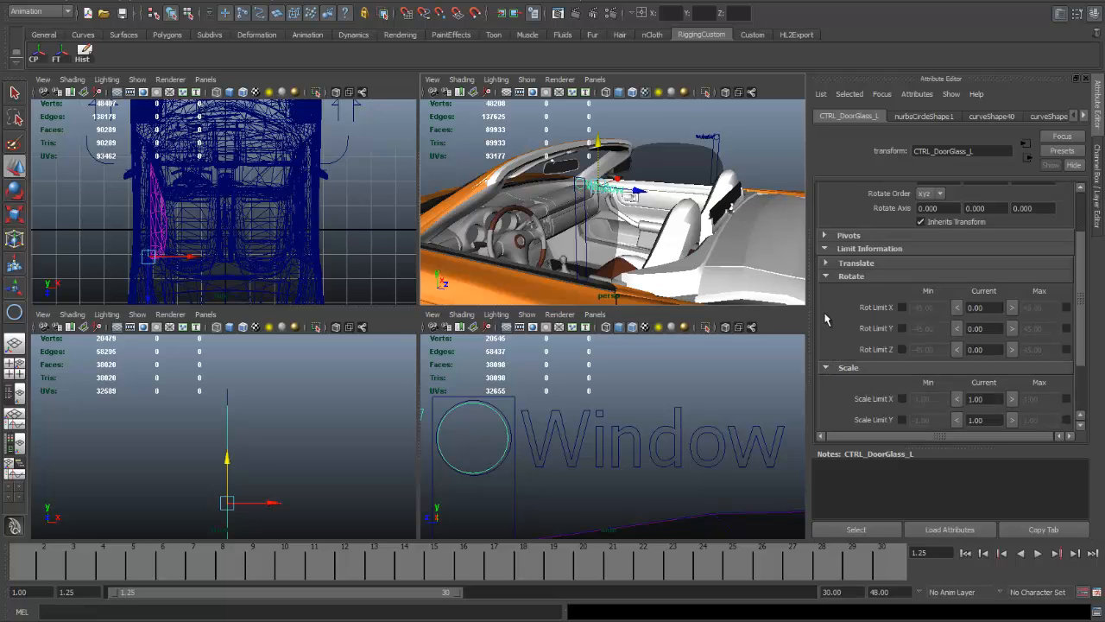
left_click(825, 265)
scroll(856, 278, "down", 3)
scroll(858, 283, "up", 3)
scroll(860, 284, "down", 3)
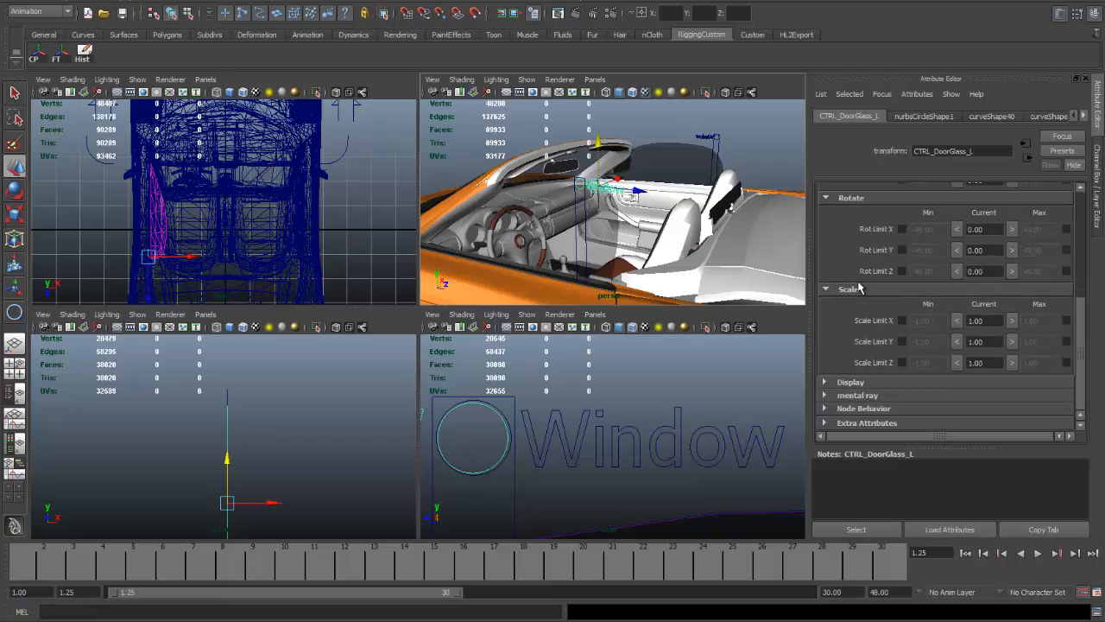
scroll(860, 289, "up", 4)
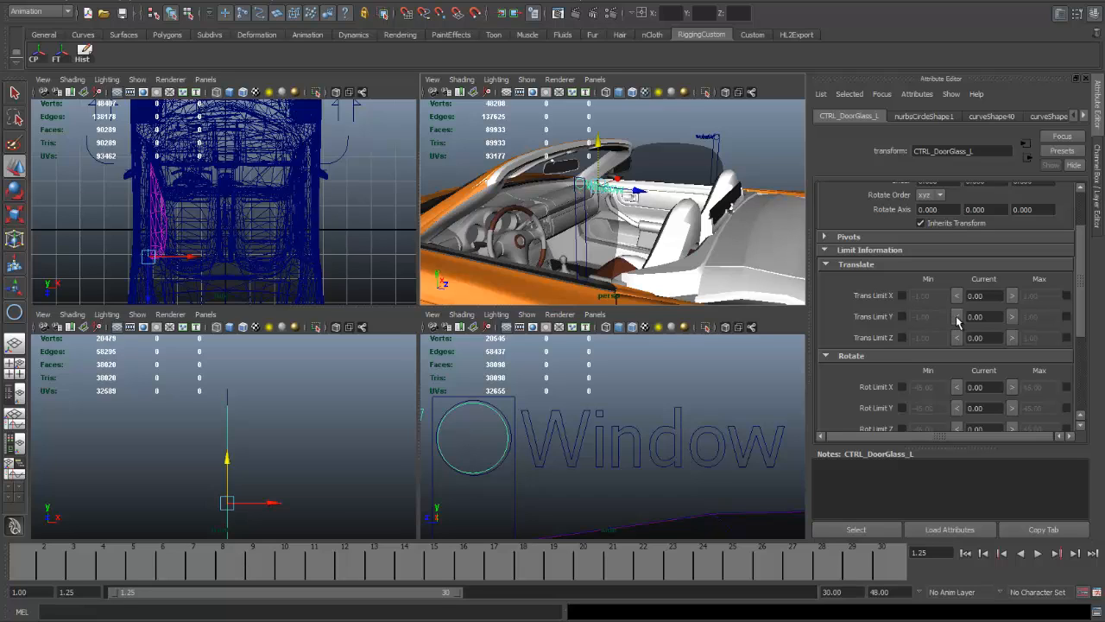
Enable a minimum Y translation limit of 0 on CTRL_DoorGlass_L, test it by moving the control along Y, and undo the test move.
left_click(903, 316)
double_click(920, 316)
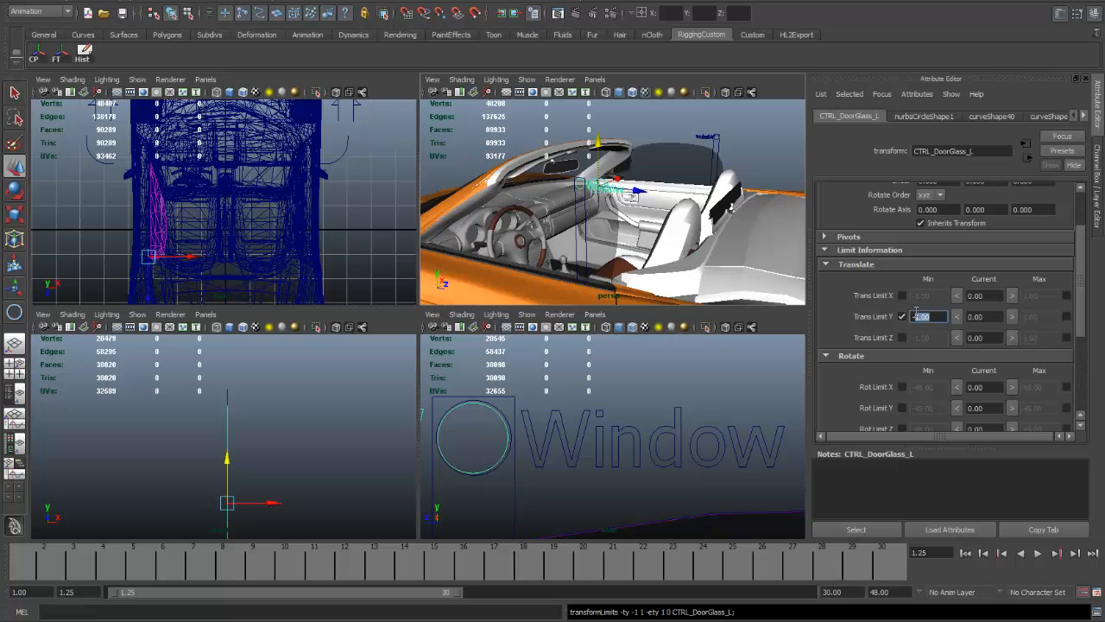
type("0")
key("Return")
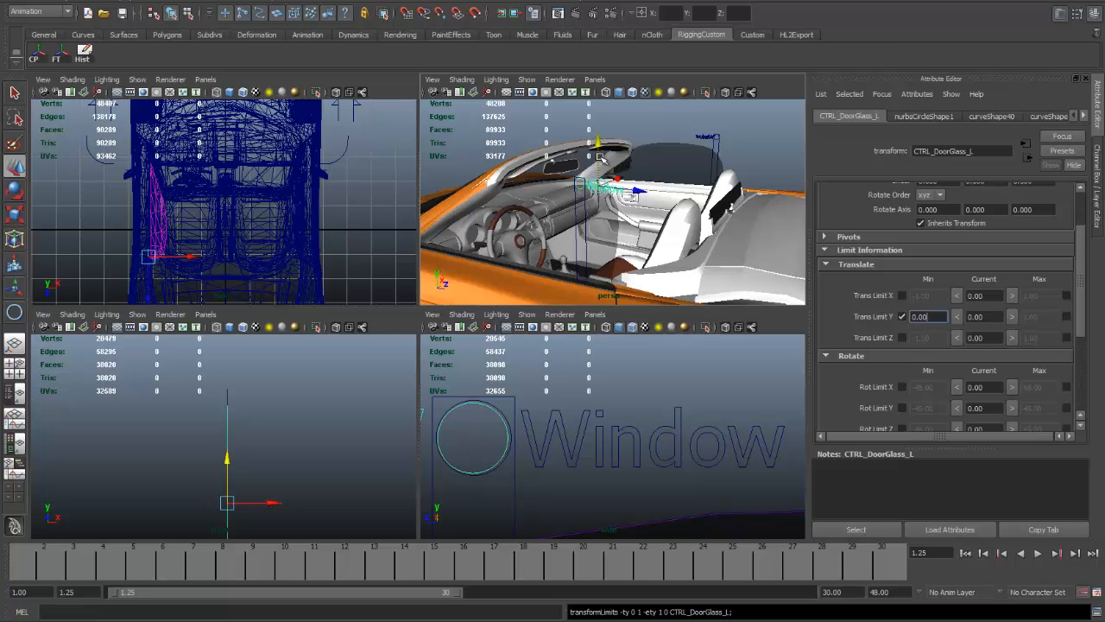
left_click_drag(600, 156, 614, 531)
key("ctrl+z")
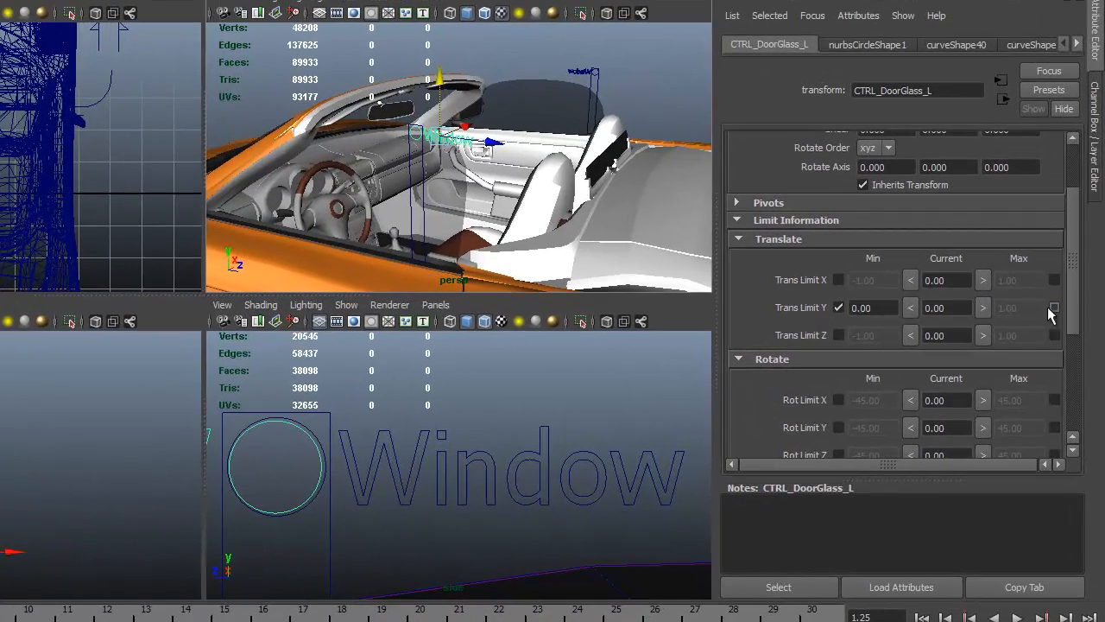
Enable a maximum Y translation limit of 0 on CTRL_DoorGlass_L and disable its minimum Y limit.
left_click(1055, 308)
left_click(1015, 307)
type("0")
key("Return")
left_click(837, 308)
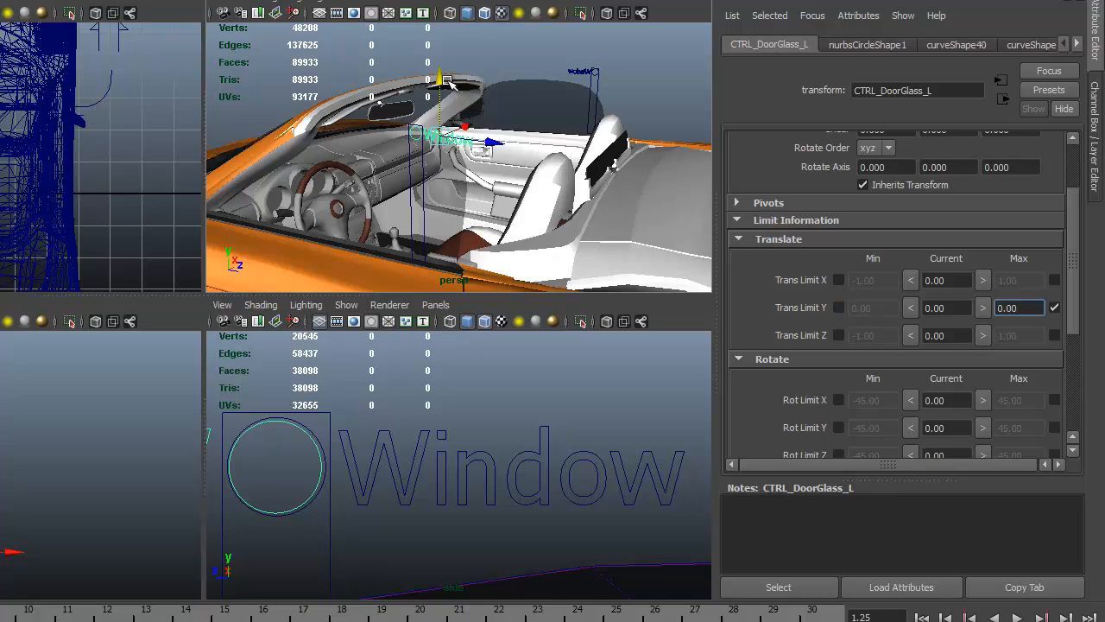
Lower CTRL_DoorGlass_L along Y to about -9.46 and enable a minimum Y translation limit of -9.50.
left_click_drag(448, 82, 451, 215)
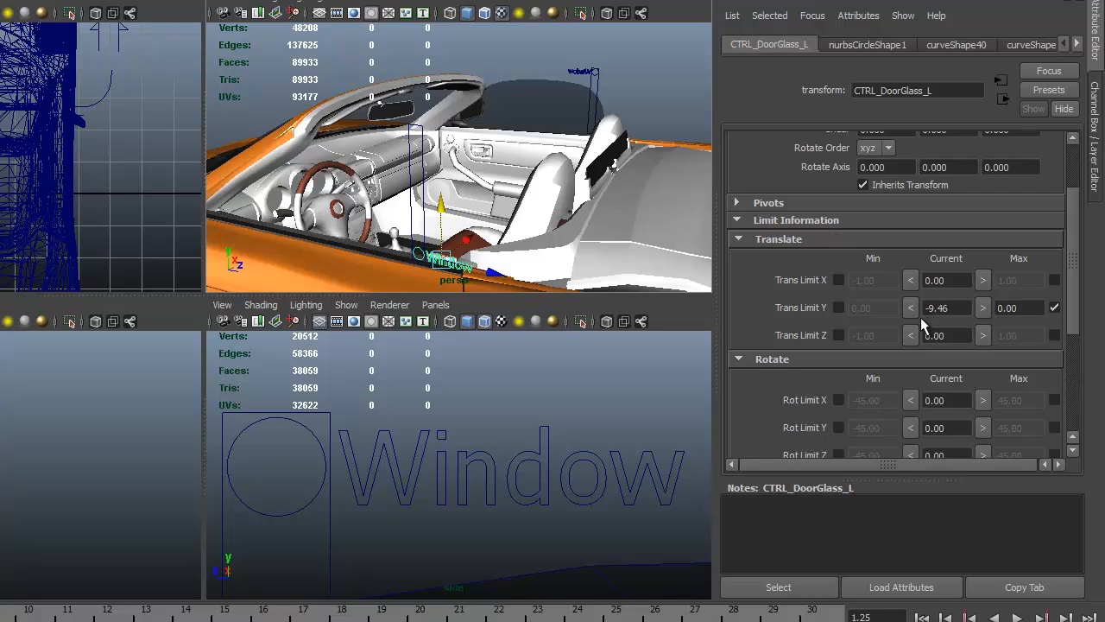
left_click(839, 307)
left_click(877, 309)
double_click(868, 311)
type("50")
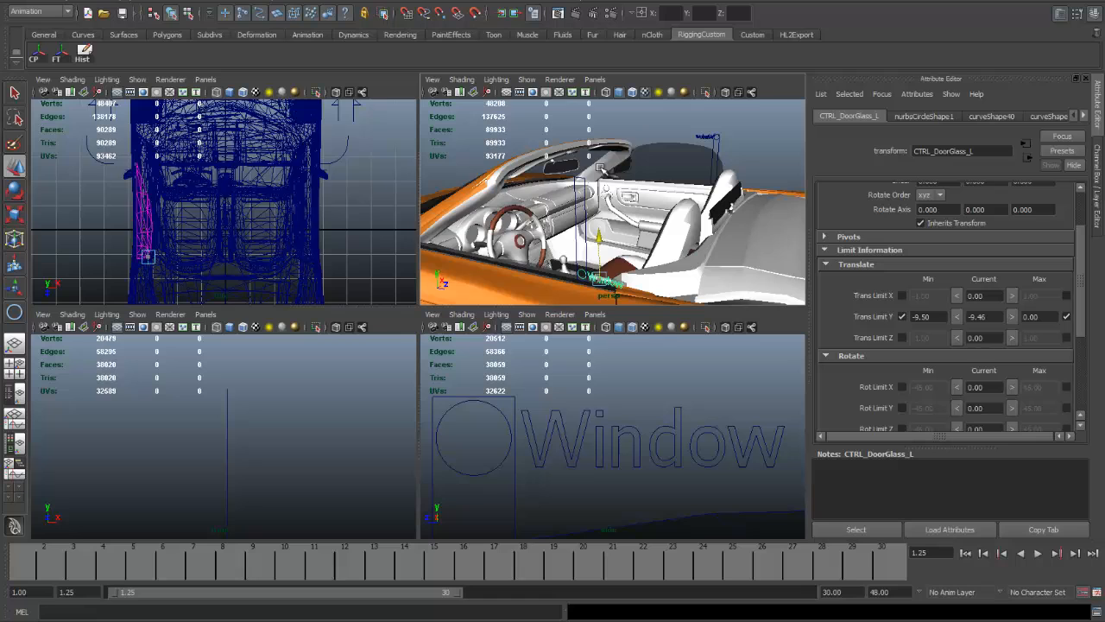
Test the Y limits by moving CTRL_DoorGlass_L between both extremes, and return it to its upper position.
left_click_drag(601, 169, 642, 72)
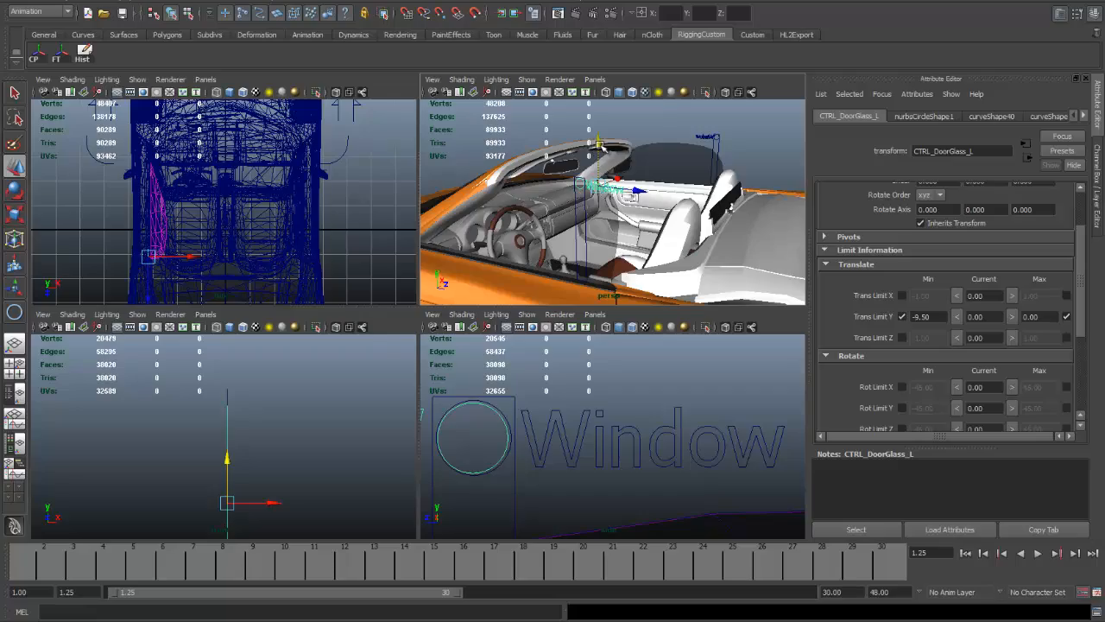
left_click_drag(601, 146, 667, 184)
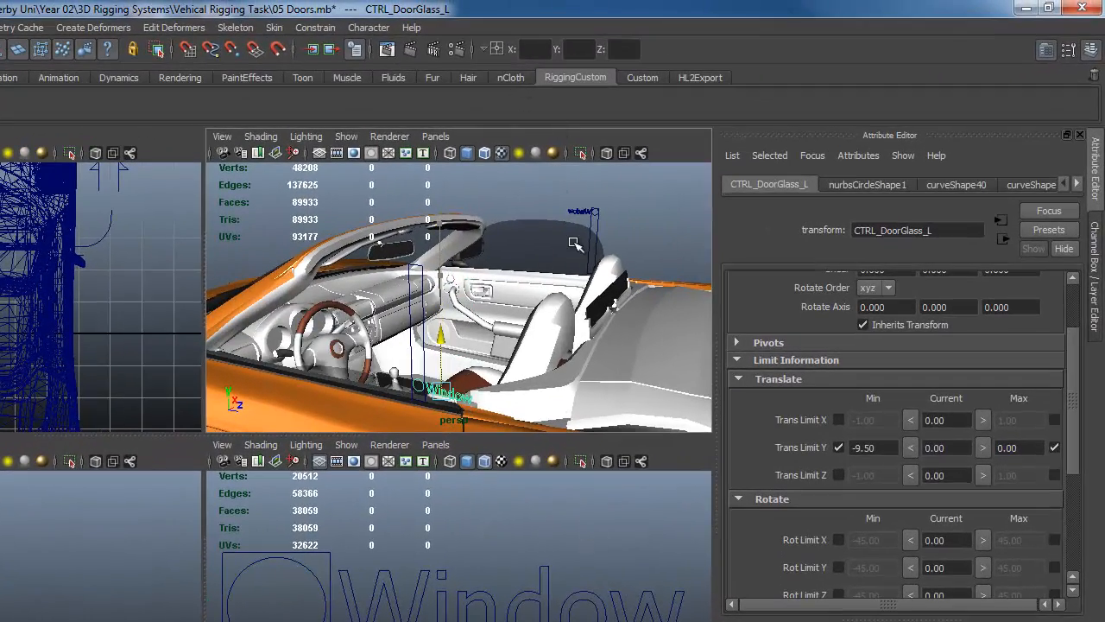
left_click_drag(574, 243, 499, 199)
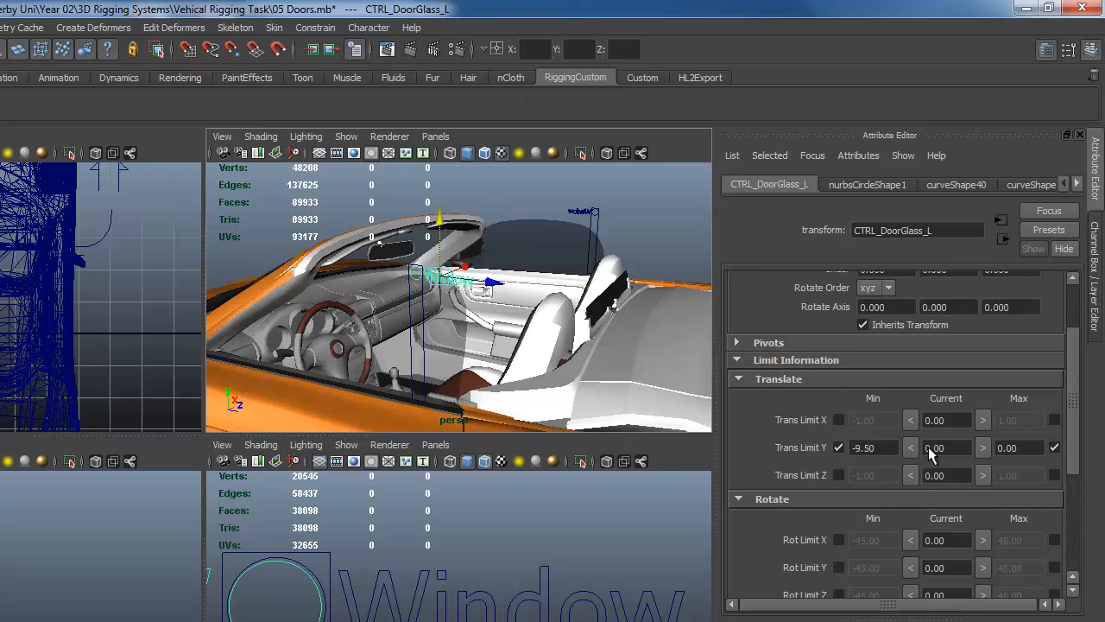
Collapse the translate limit, limit information and transform attribute sections of CTRL_DoorGlass_L.
left_click(736, 380)
left_click(737, 363)
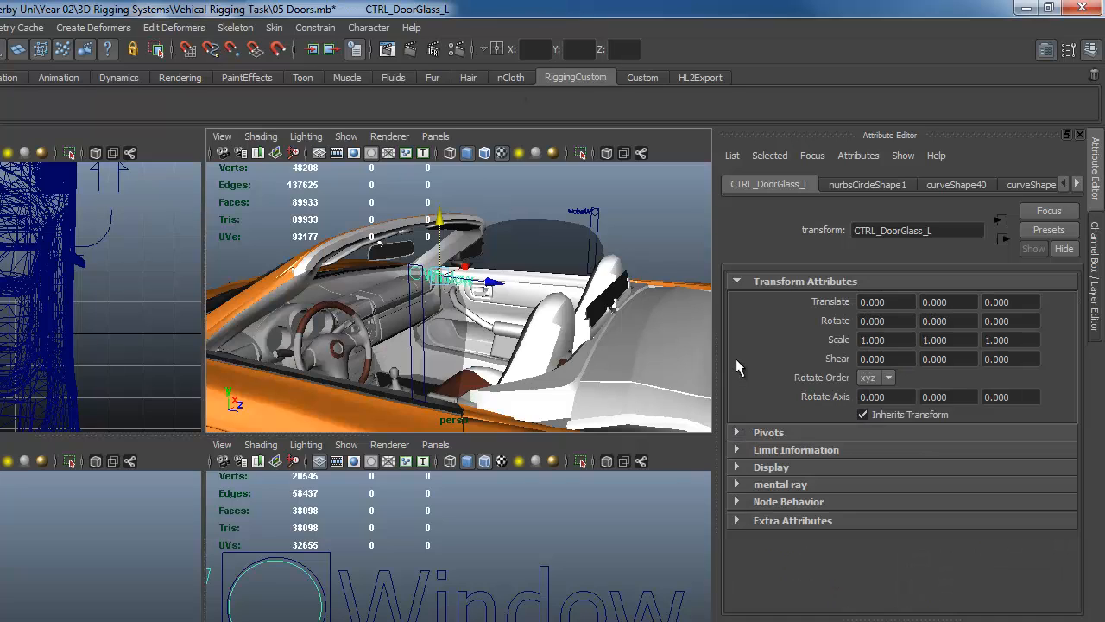
left_click(737, 281)
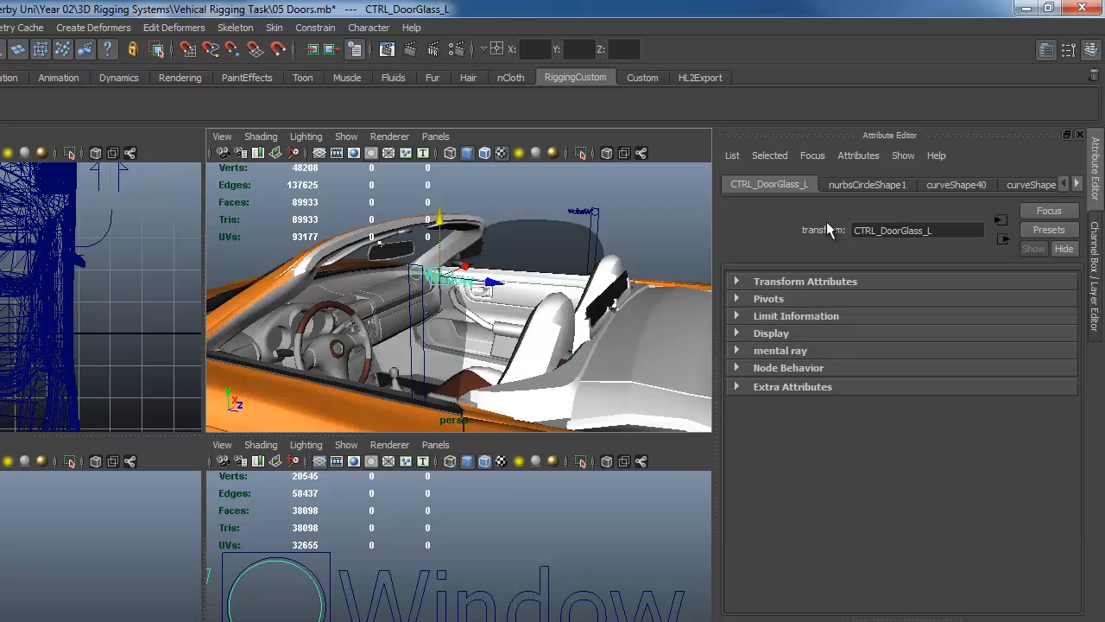
Try moving CTRL_DoorGlass_L along Z, check its rotate and scale handles, and undo the changes.
left_click(491, 282)
left_click_drag(491, 282, 466, 254)
key("e")
key("r")
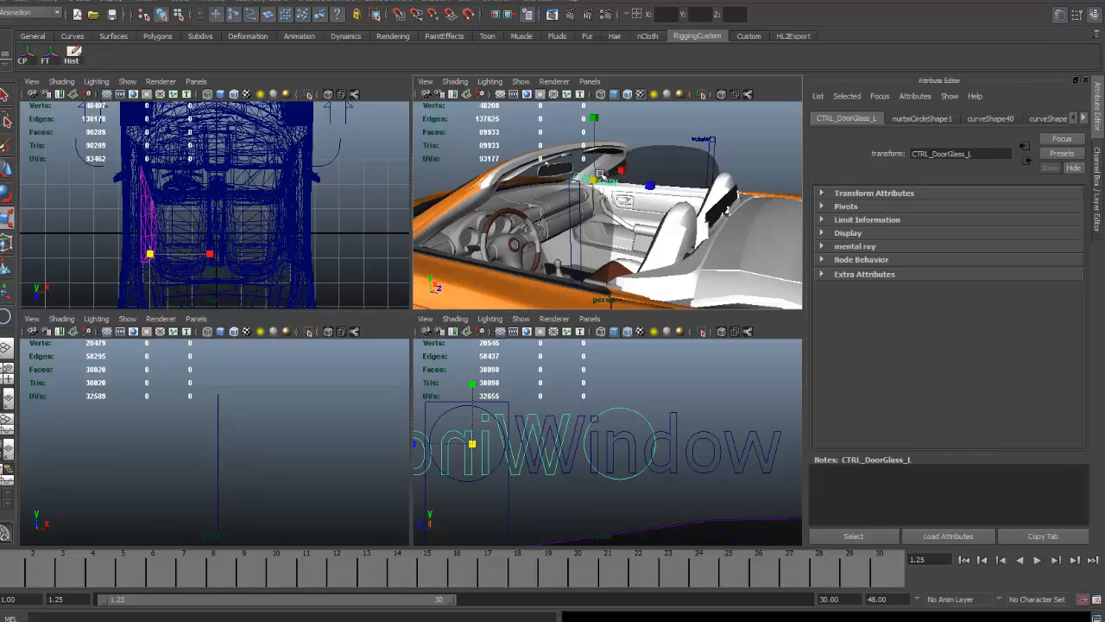
key("ctrl+z")
key("ctrl+z")
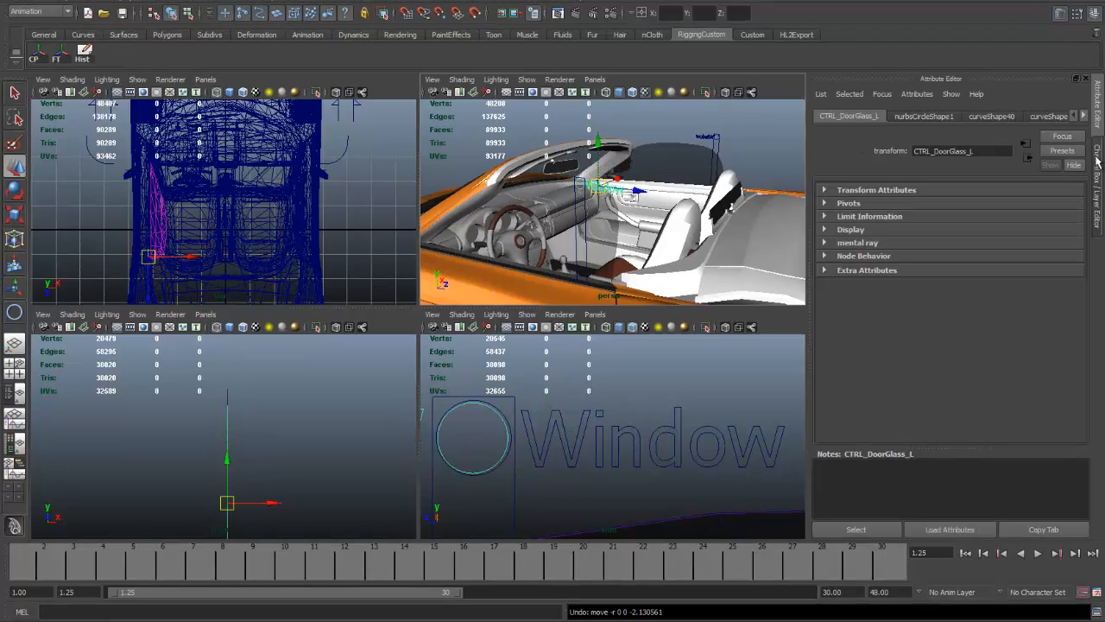
Lock every channel of CTRL_DoorGlass_L except Translate Y, including rotation, scale and visibility.
left_click(1097, 164)
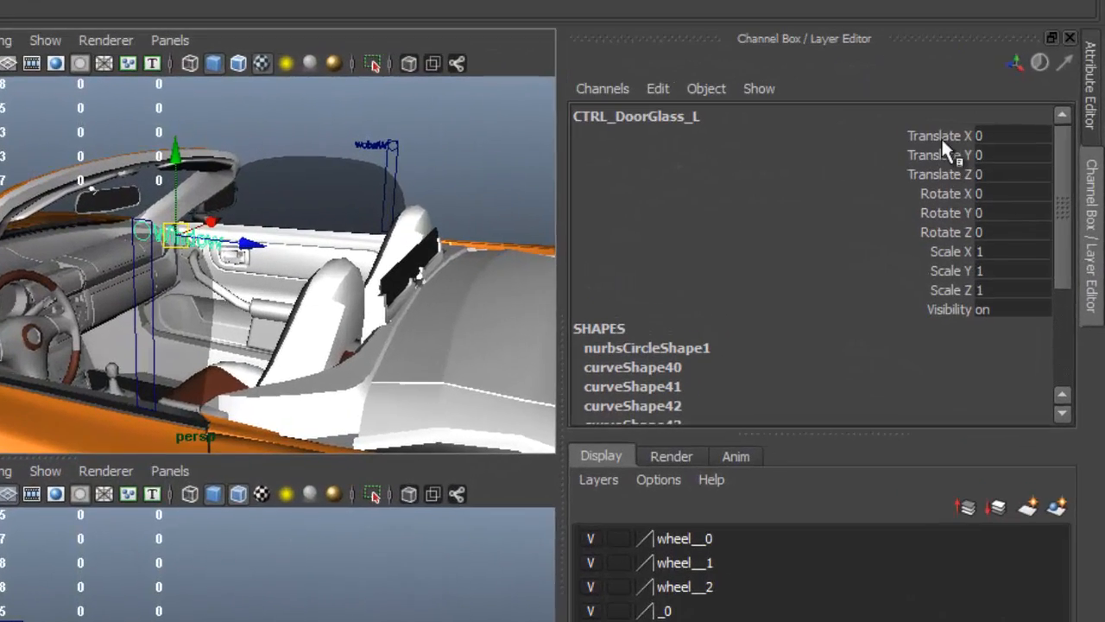
left_click(975, 133)
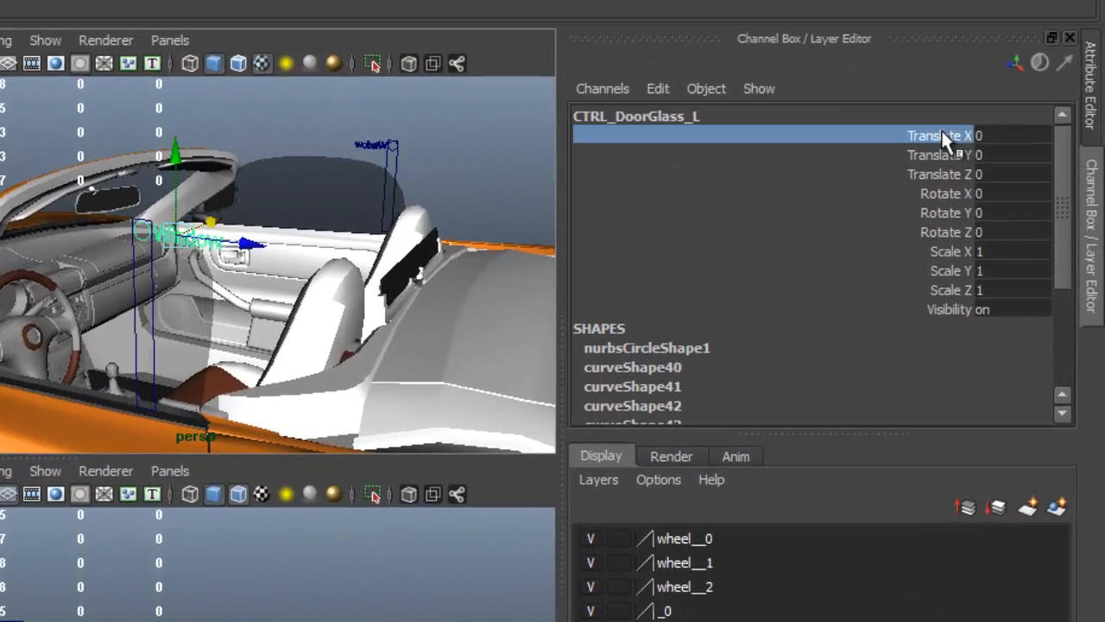
left_click(950, 309, "shift")
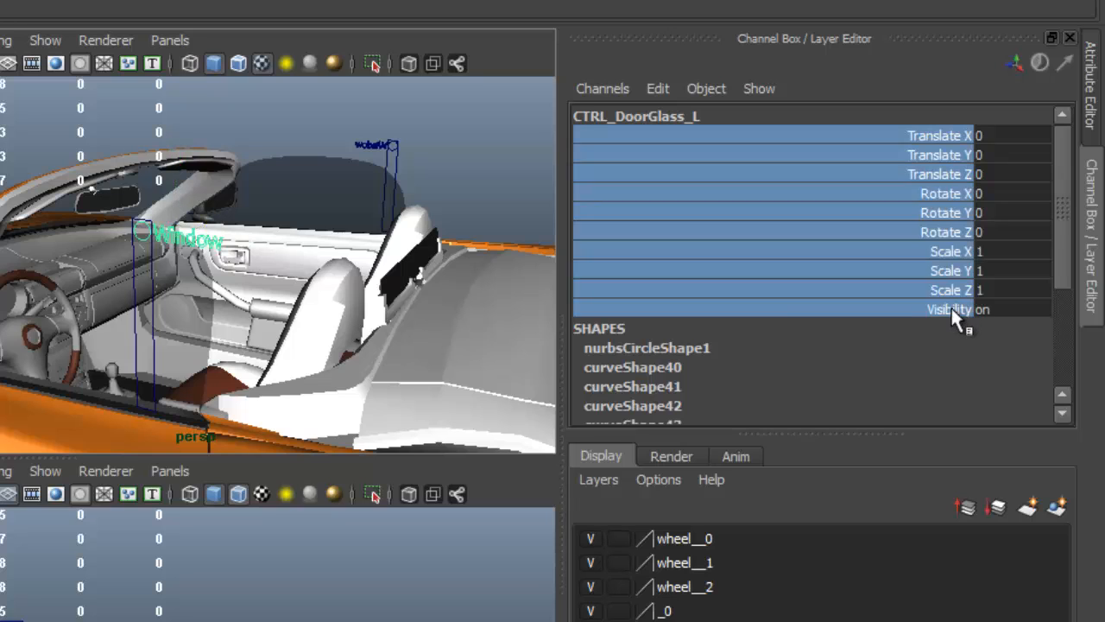
left_click(935, 156, "ctrl")
right_click(943, 196)
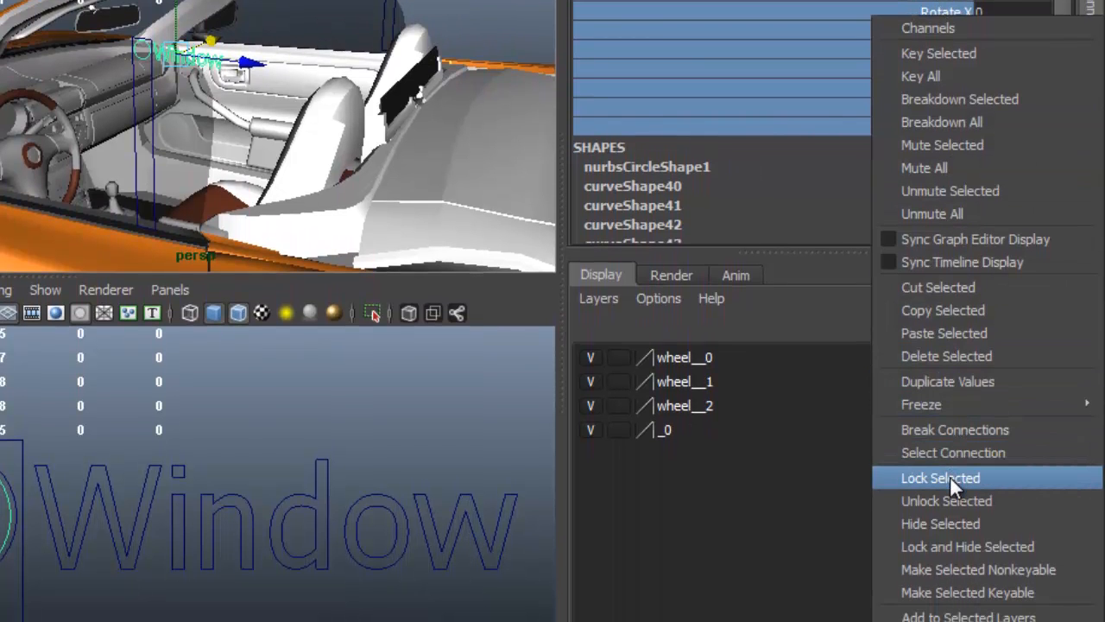
left_click(950, 476)
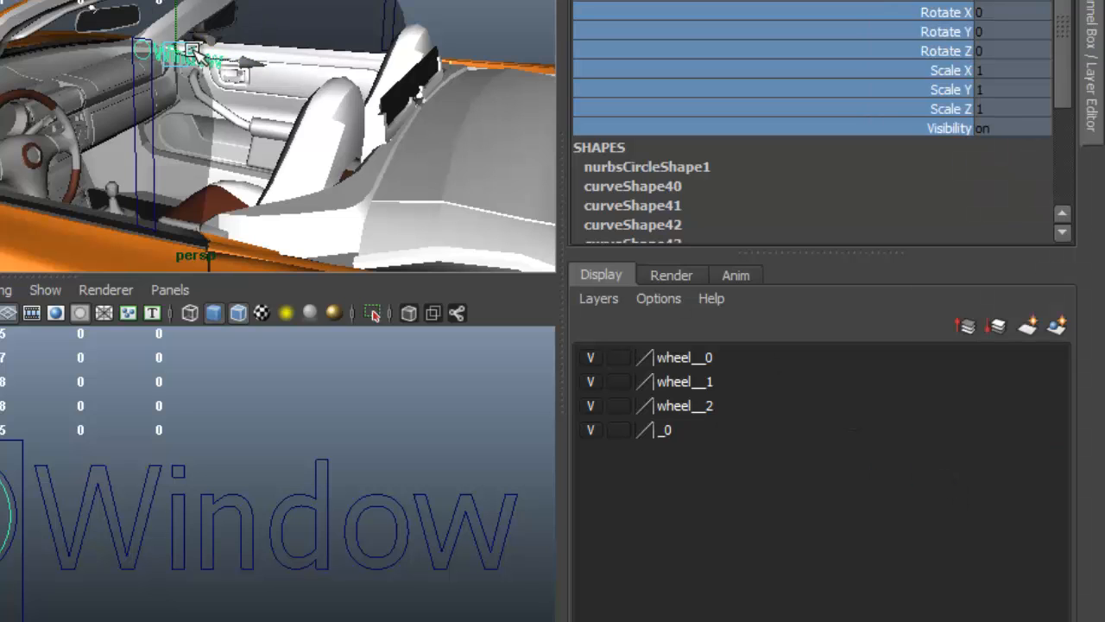
Check the locked channels of CTRL_DoorGlass_L with the move, rotate and scale tools, and clear the selection.
left_click(186, 52)
left_click_drag(183, 53, 306, 1)
key("e")
key("r")
key("w")
left_click(520, 1)
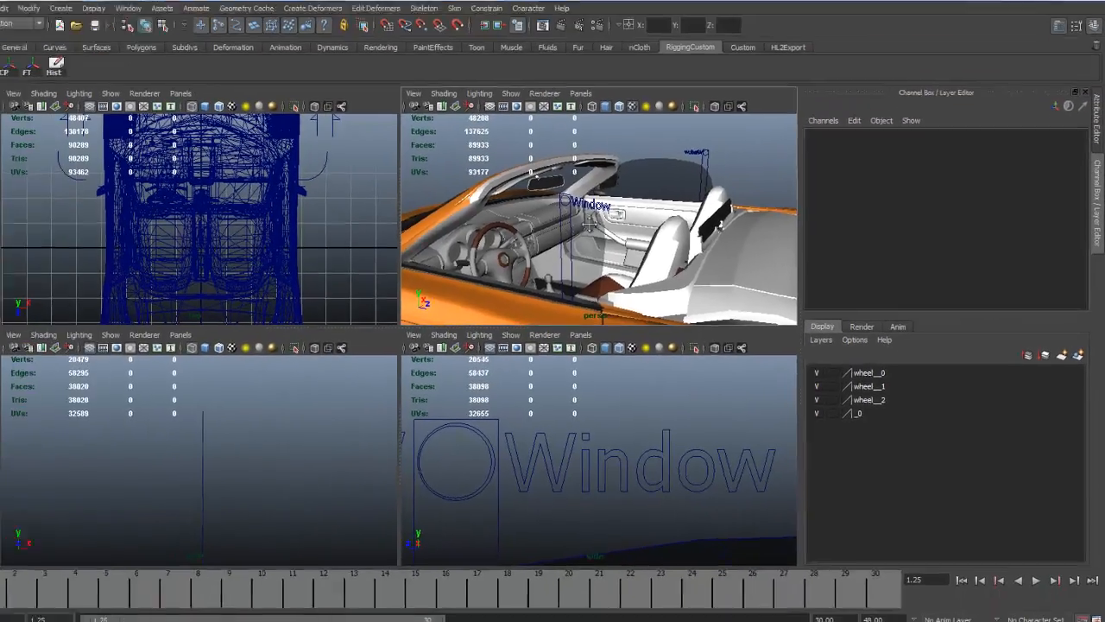
Find the left wing mirror in the perspective view, frame its cage CAGE_WingMirror_L, and deselect it.
left_click_drag(218, 79, 263, 70, "alt")
left_click_drag(647, 211, 620, 282, "alt")
right_click_drag(620, 283, 701, 237, "alt")
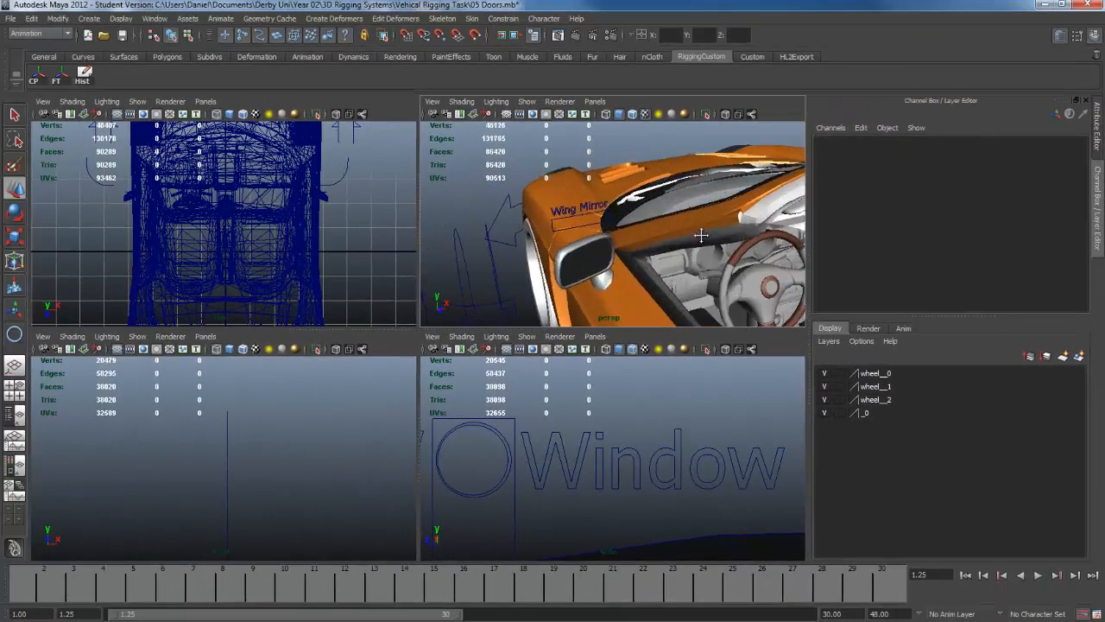
middle_click_drag(700, 237, 773, 274, "alt")
left_click_drag(773, 275, 648, 226, "alt")
middle_click_drag(647, 226, 488, 73, "alt")
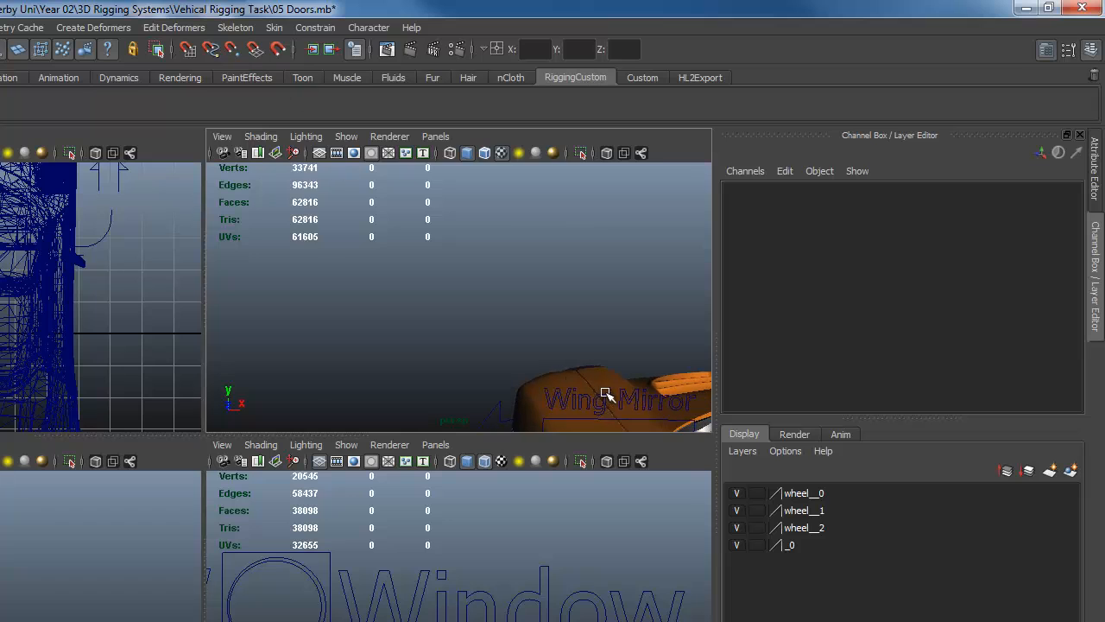
left_click(597, 397)
key("f")
scroll(554, 373, "down", 5)
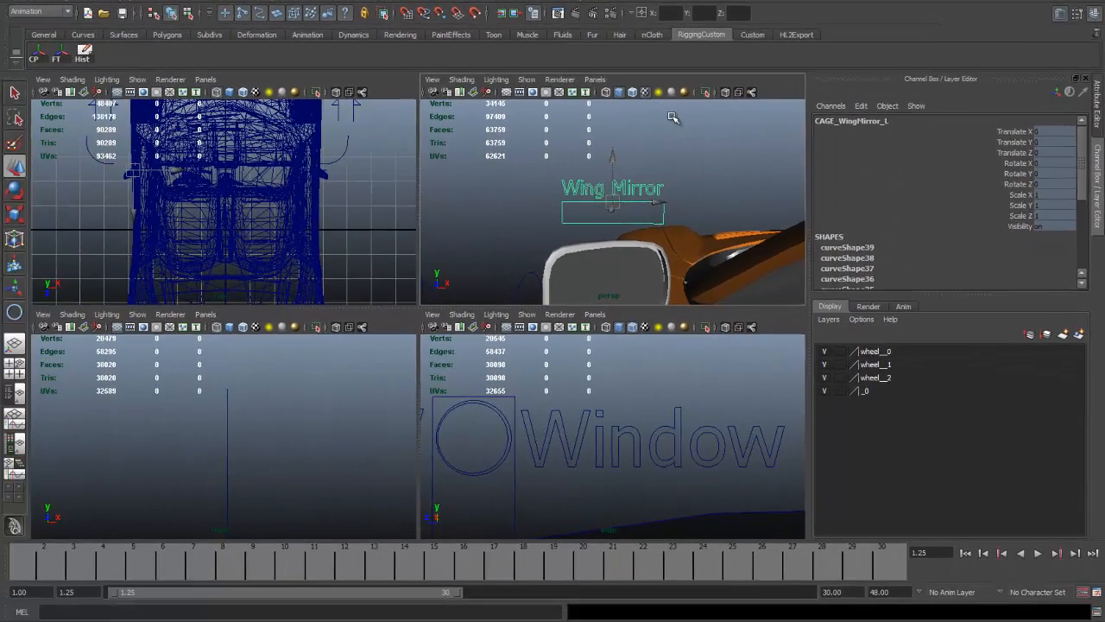
left_click(673, 117)
Frame CAGE_WingMirror_L in the front and side views with its whole text and box in sight, and clear the selection.
scroll(581, 480, "down", 3)
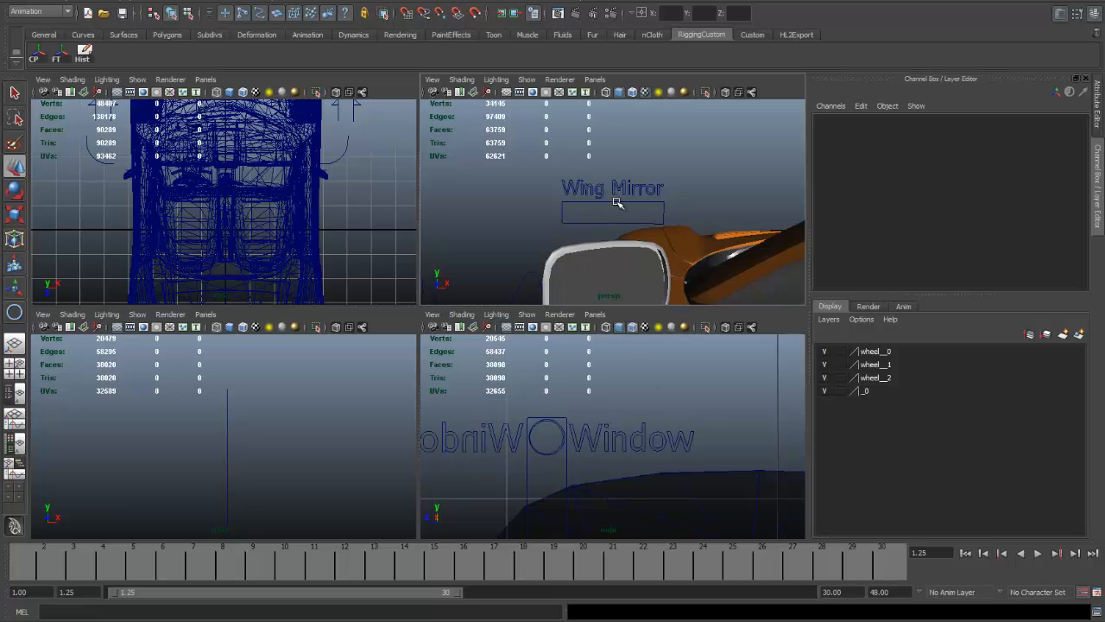
left_click(617, 203)
key("f")
key("f")
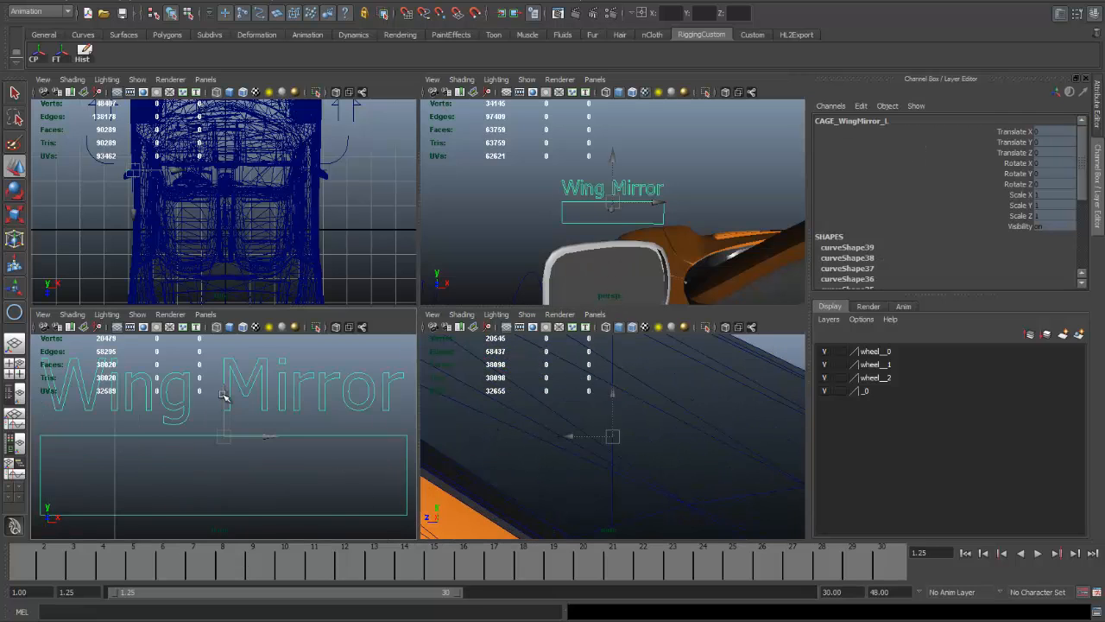
scroll(225, 395, "down", 5)
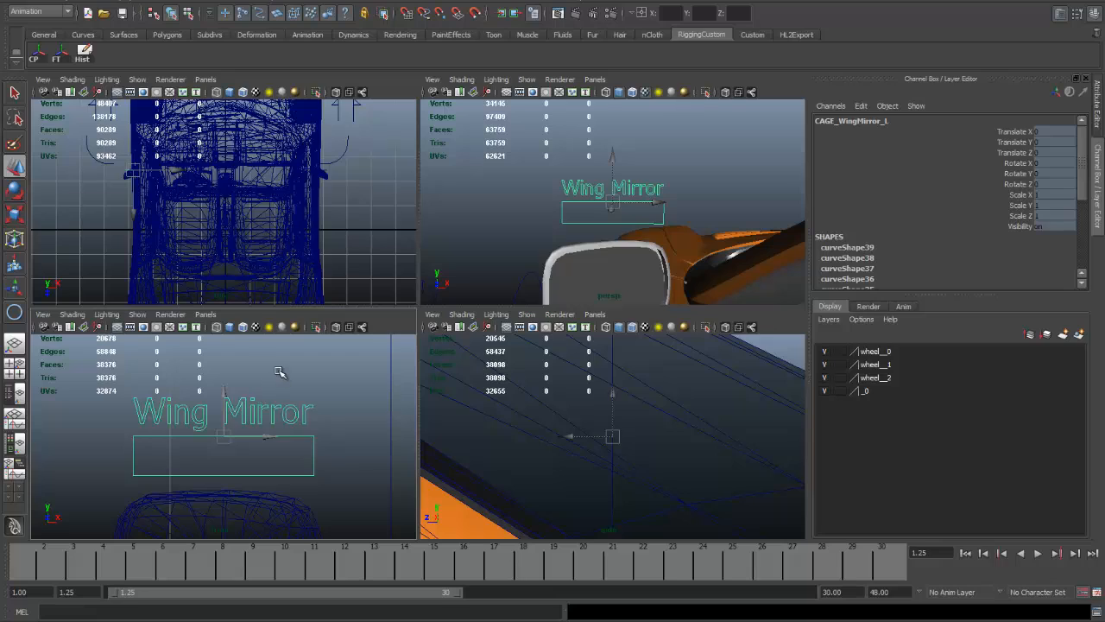
left_click(279, 371)
Draw a small NURBS circle in the front view and centre it inside the Wing Mirror cage's rectangle.
left_click(84, 35)
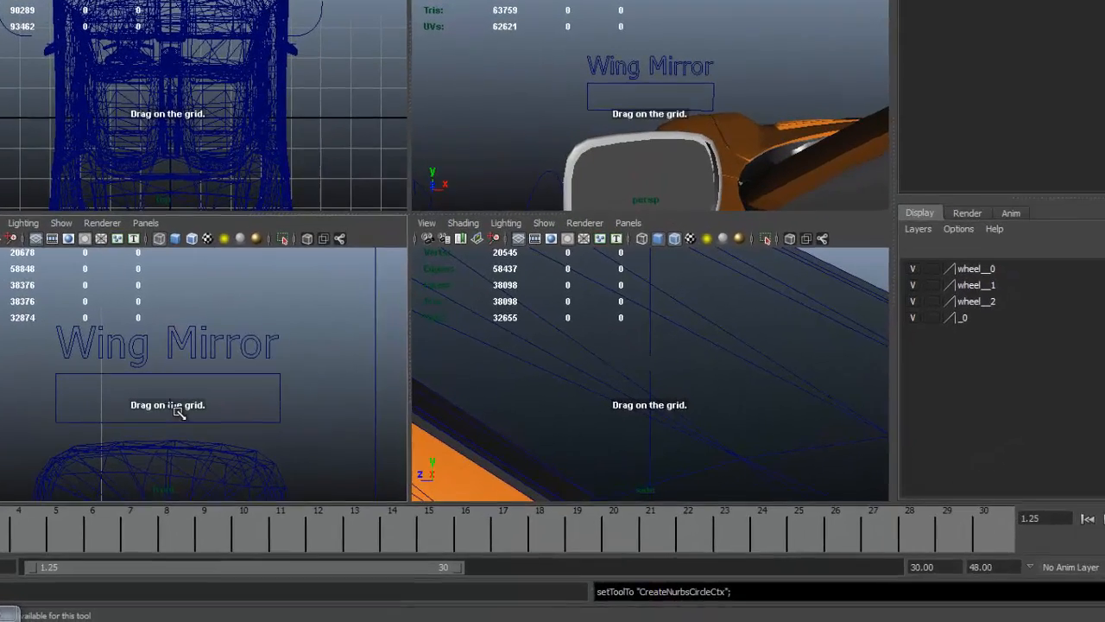
left_click_drag(223, 462, 224, 443)
left_click_drag(160, 371, 151, 358)
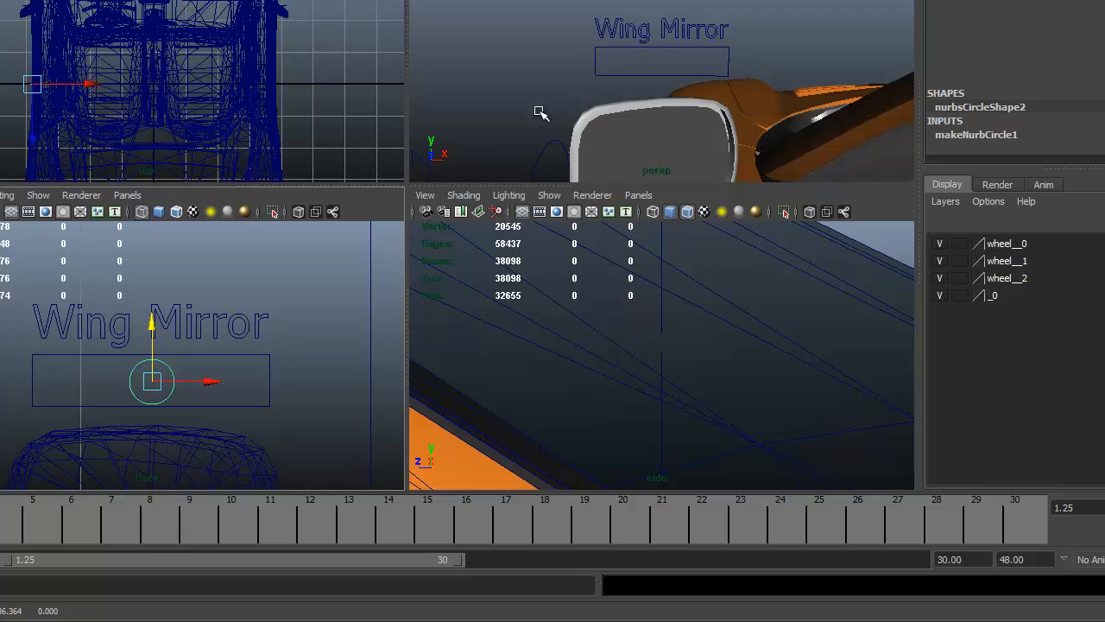
Move the new circle along Z in the top view to about -19.72, in line with the left Wing Mirror cage.
middle_click_drag(66, 90, 126, 126, "alt")
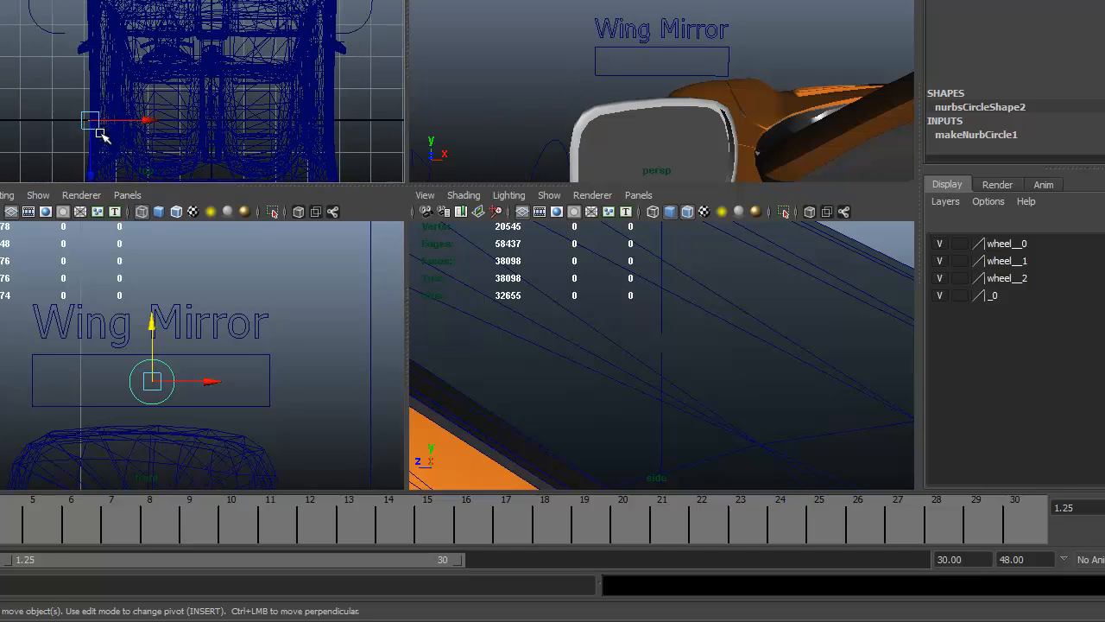
left_click_drag(93, 150, 95, 12)
key("f")
left_click_drag(580, 54, 659, 79, "alt")
scroll(237, 202, "down", 12)
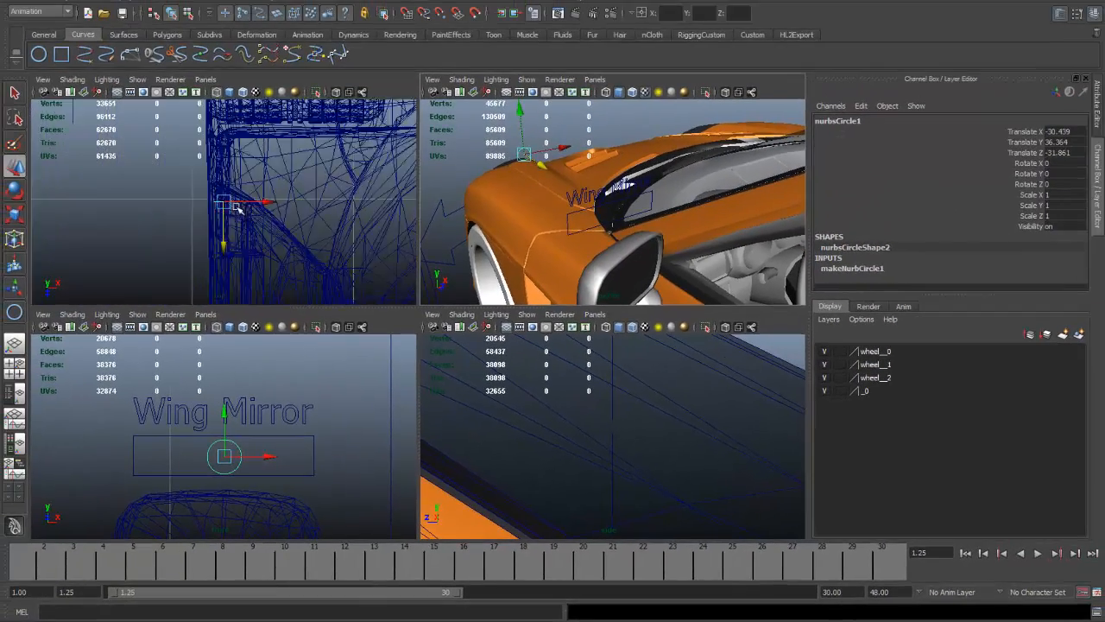
left_click_drag(224, 218, 224, 274)
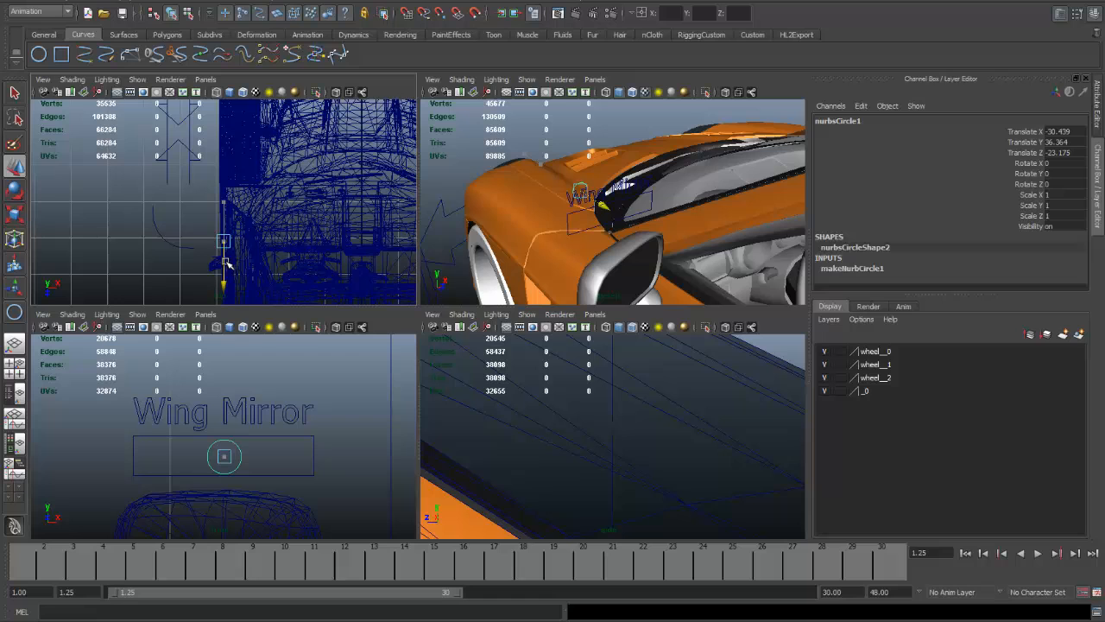
key("f")
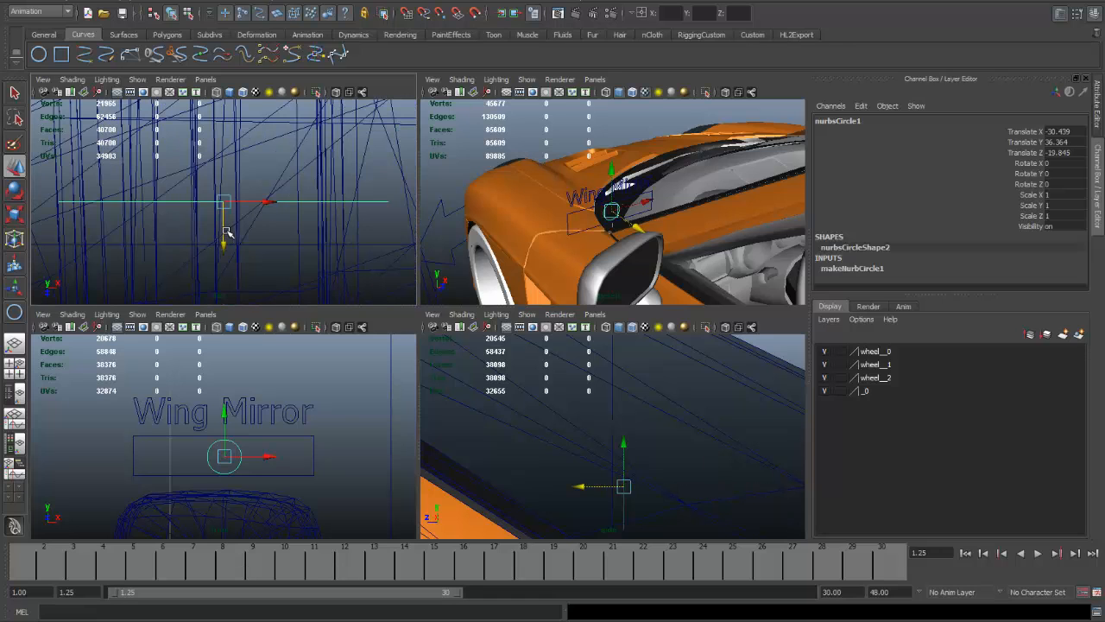
left_click_drag(224, 230, 224, 272)
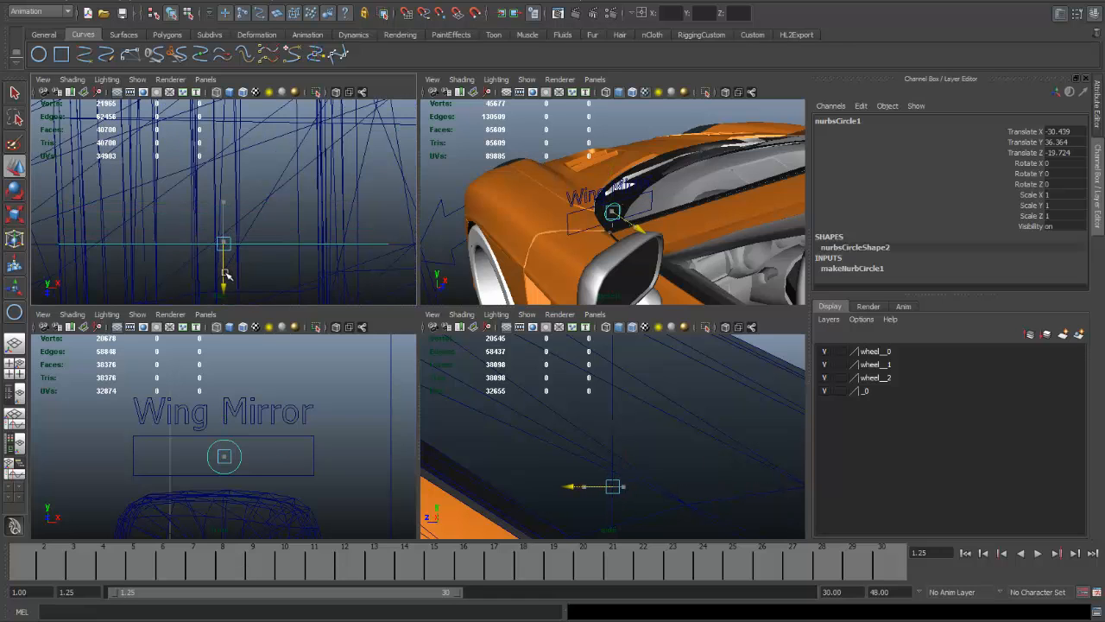
key("f")
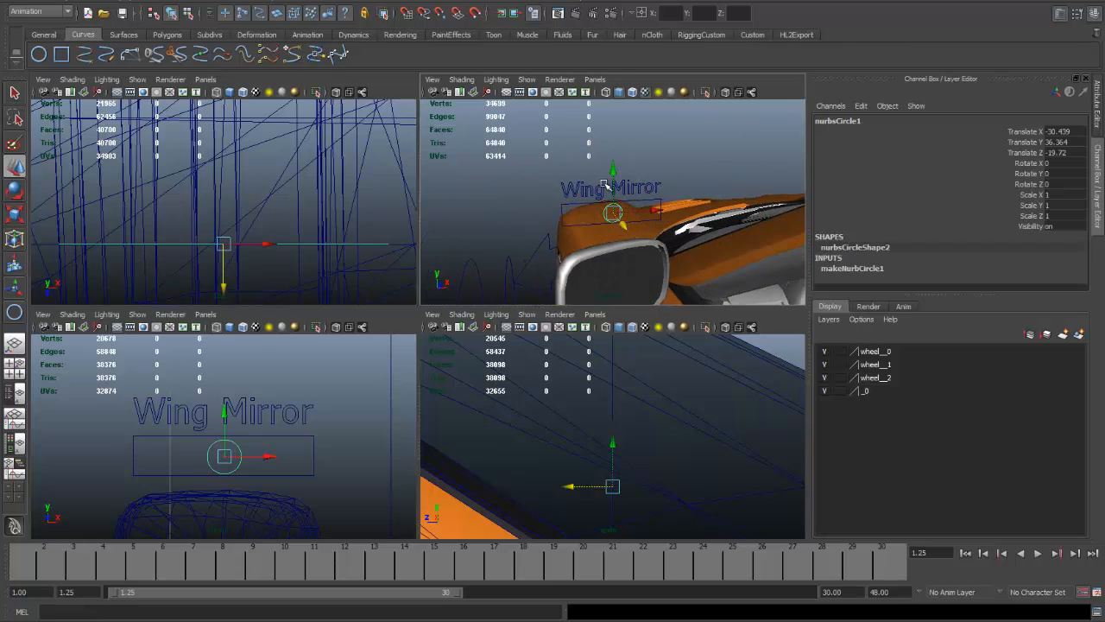
Slide the right mirror's control CTRL_WingMirror_R along X to examine how its mirror turns, and undo the move.
key("space")
left_click_drag(602, 177, 426, 304, "alt")
left_click_drag(548, 290, 550, 297, "alt")
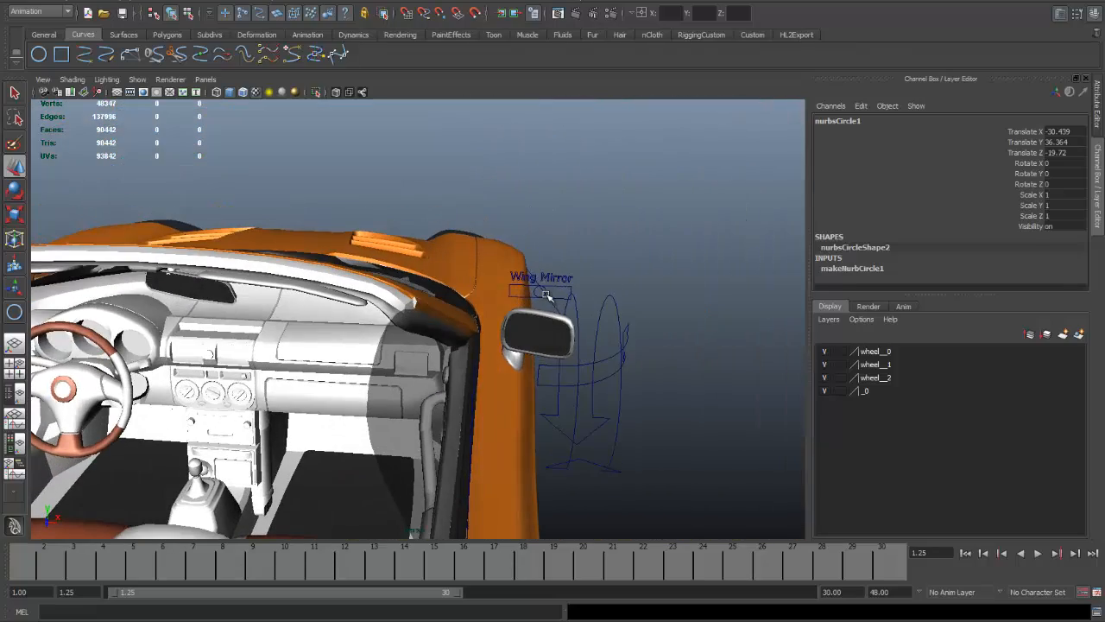
left_click(546, 293)
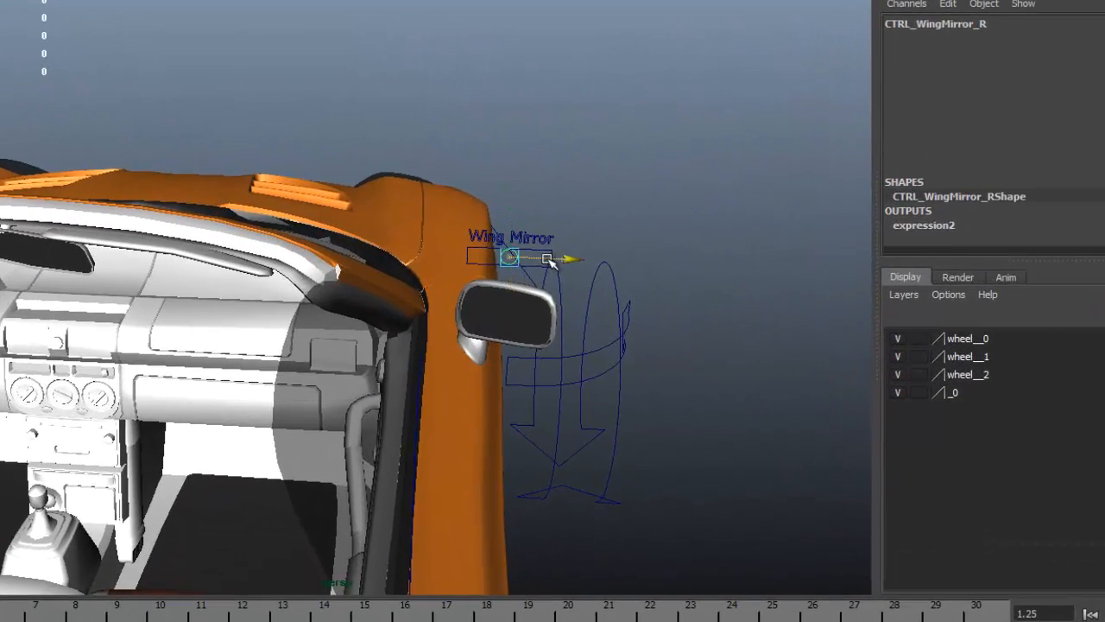
left_click_drag(555, 262, 478, 258)
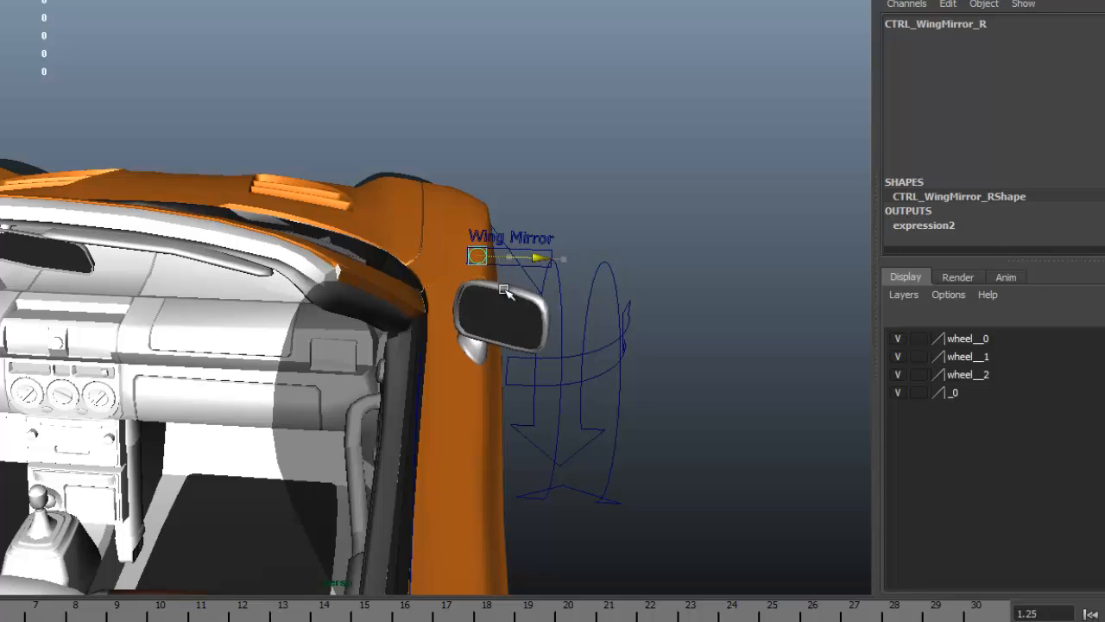
left_click(509, 320)
key("e")
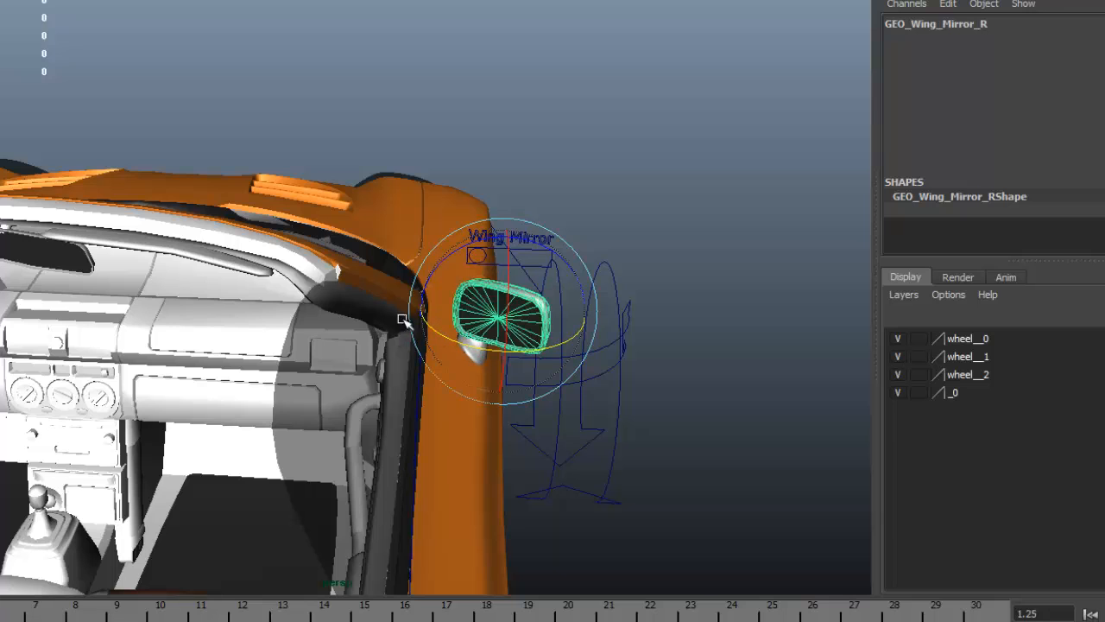
left_click(515, 249)
key("w")
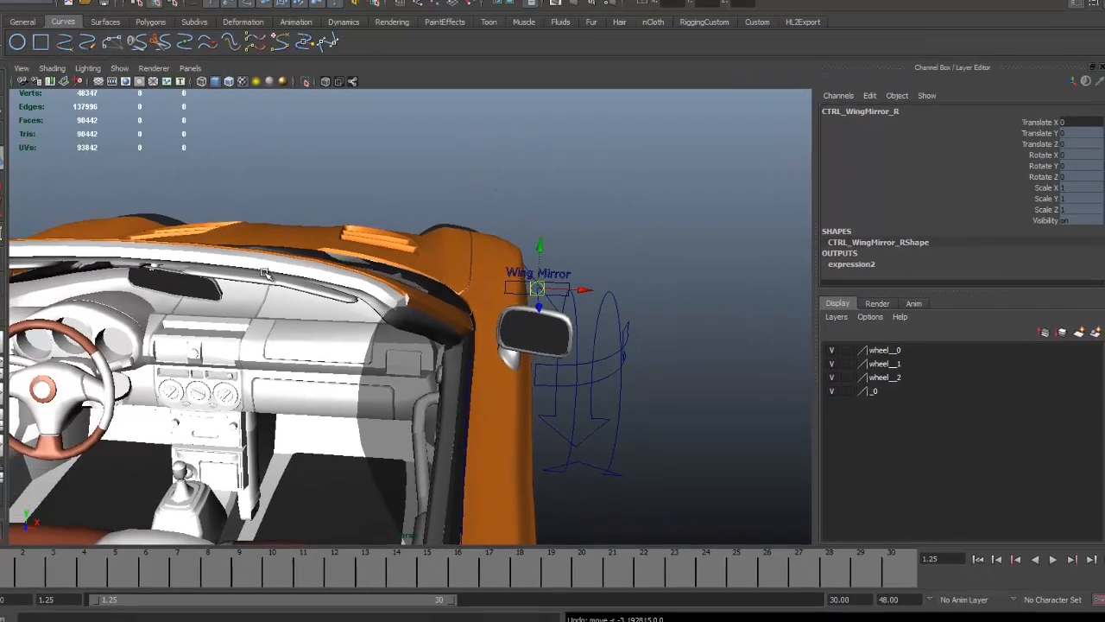
Select Grp_WingMirror_L, the left wing mirror's group, through the Outliner and break the connection on its driven channel.
middle_click_drag(84, 218, 750, 260, "alt")
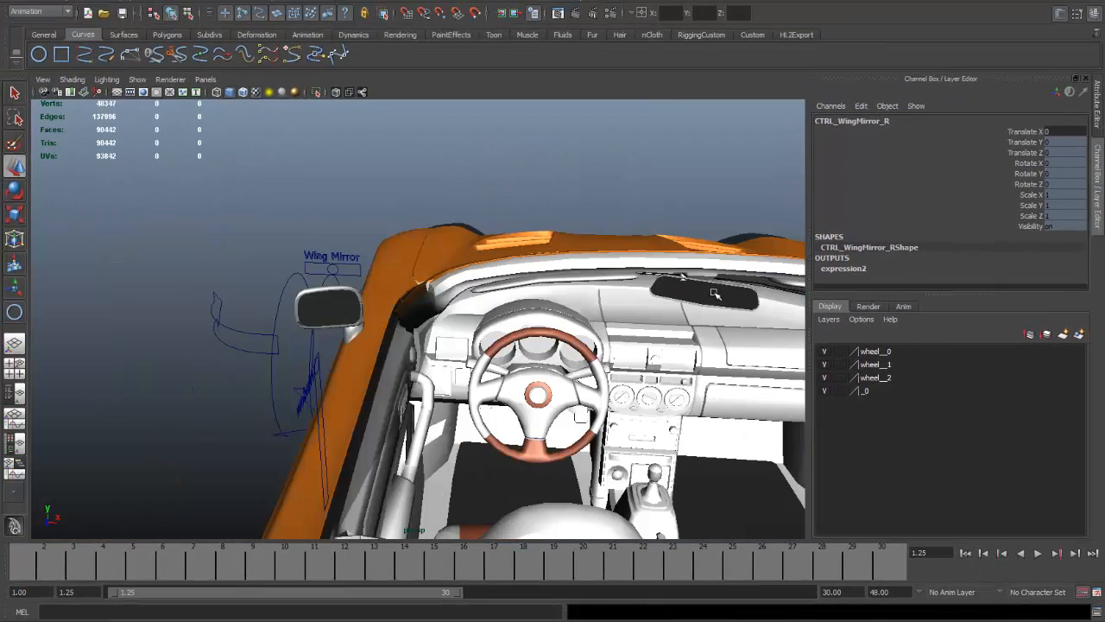
left_click_drag(476, 309, 669, 328, "alt")
left_click(670, 331)
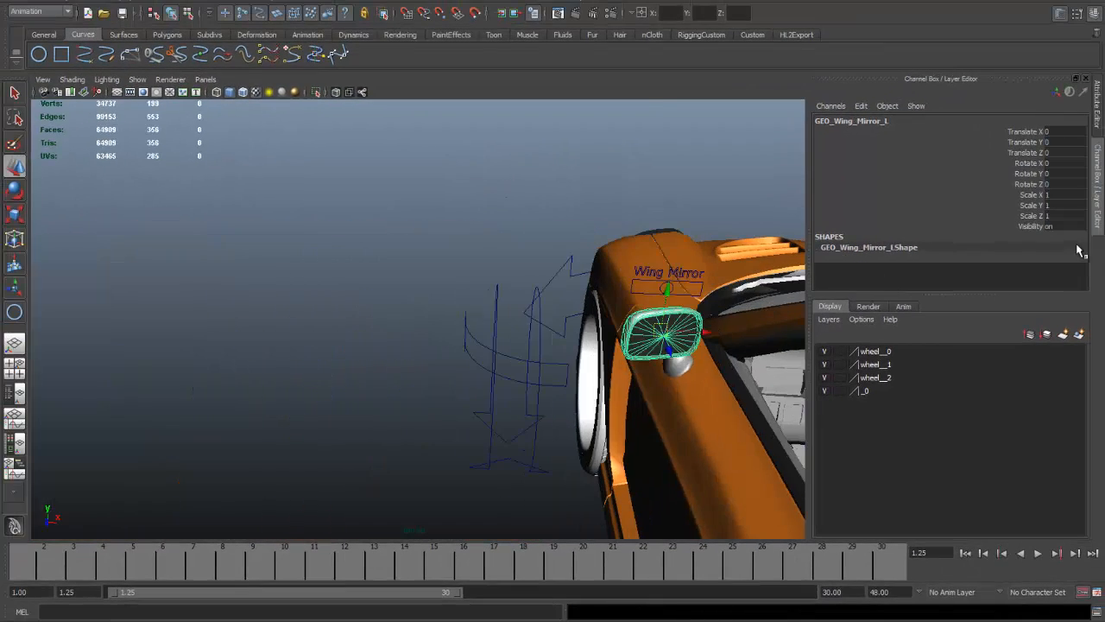
left_click(399, 620)
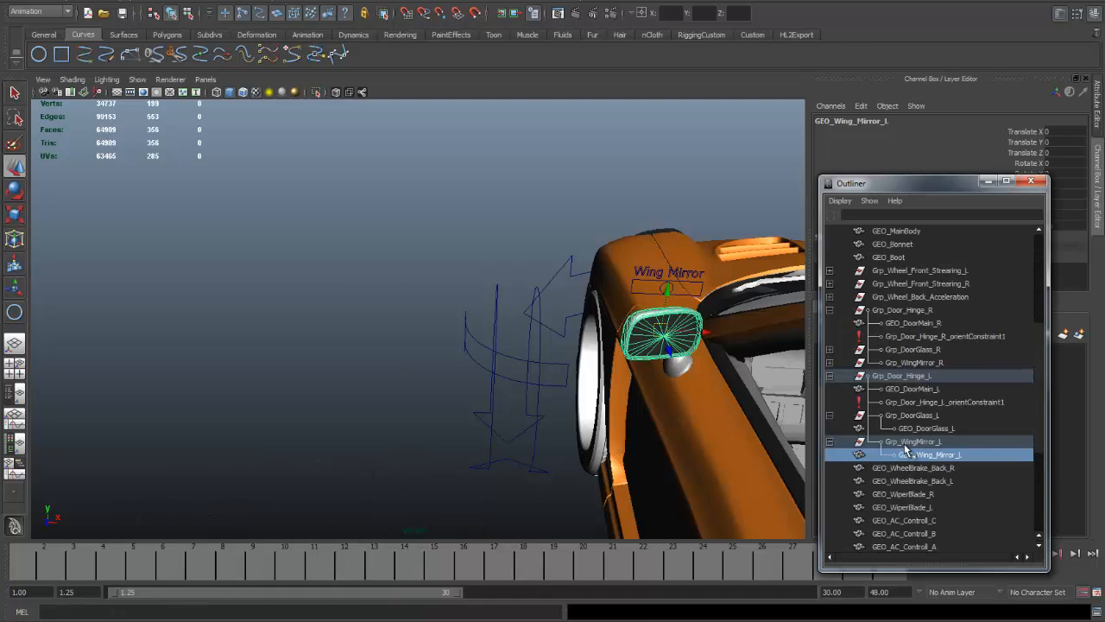
left_click(913, 441)
left_click_drag(550, 287, 492, 340, "alt")
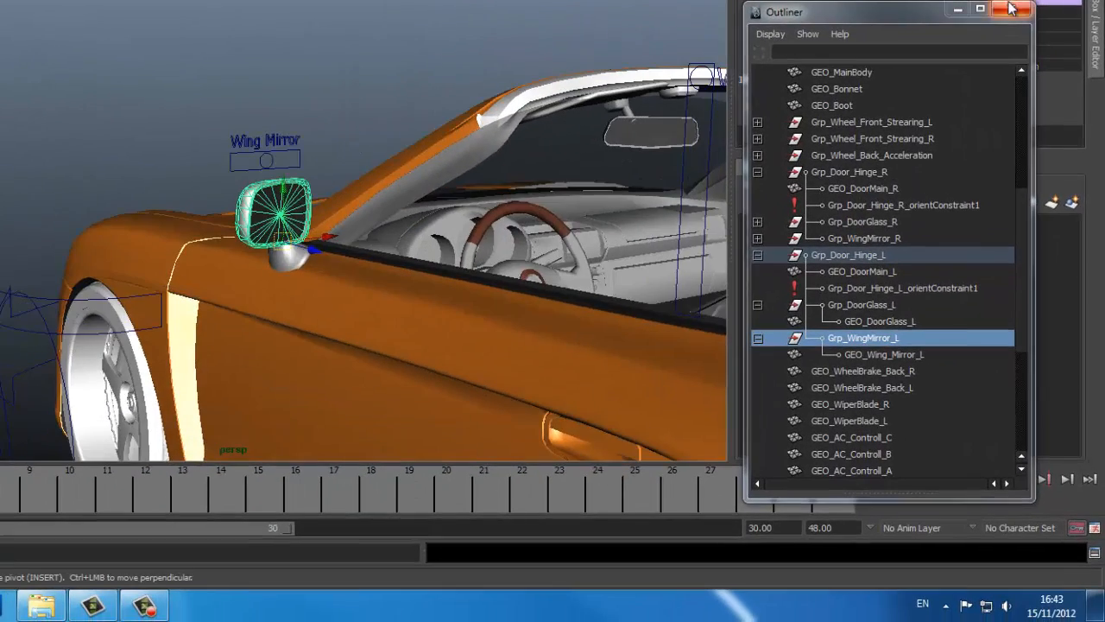
left_click(1011, 6)
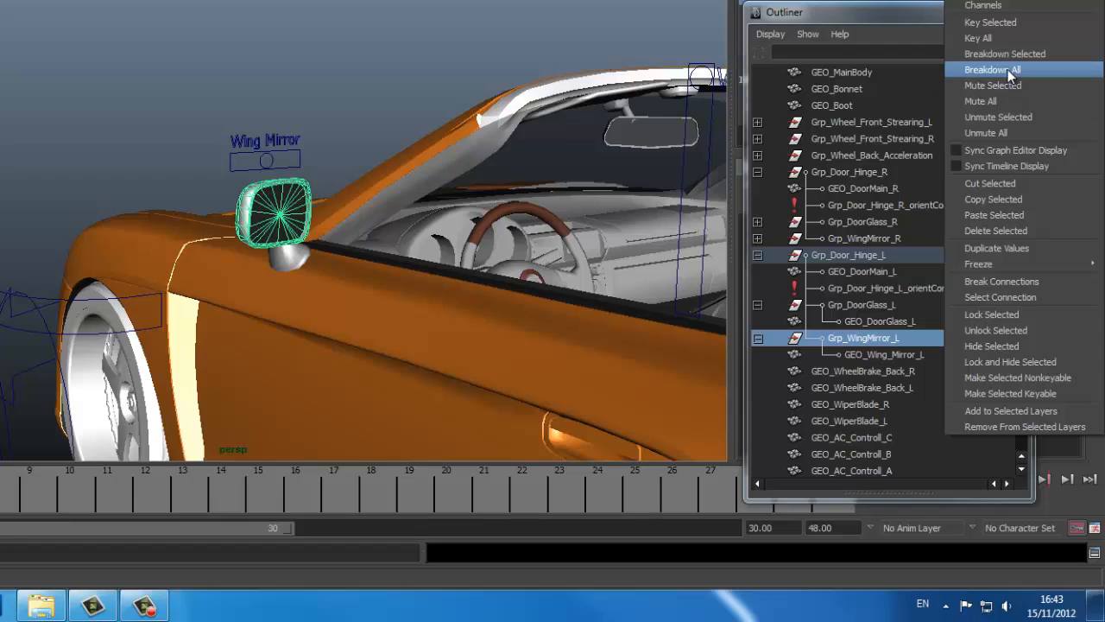
left_click(1001, 283)
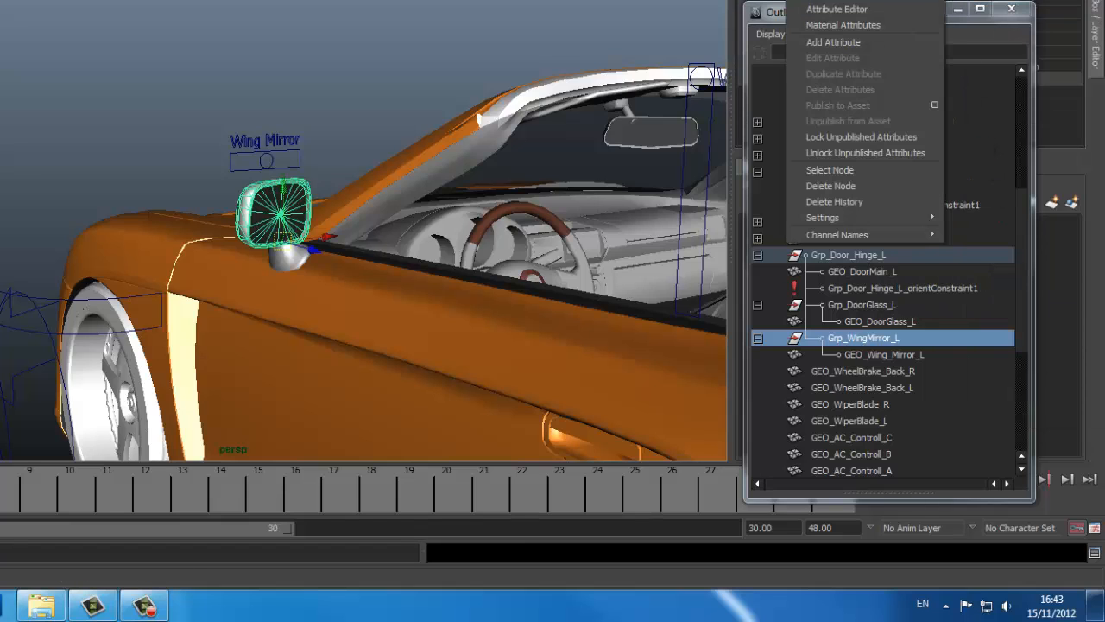
left_click_drag(930, 16, 649, 210)
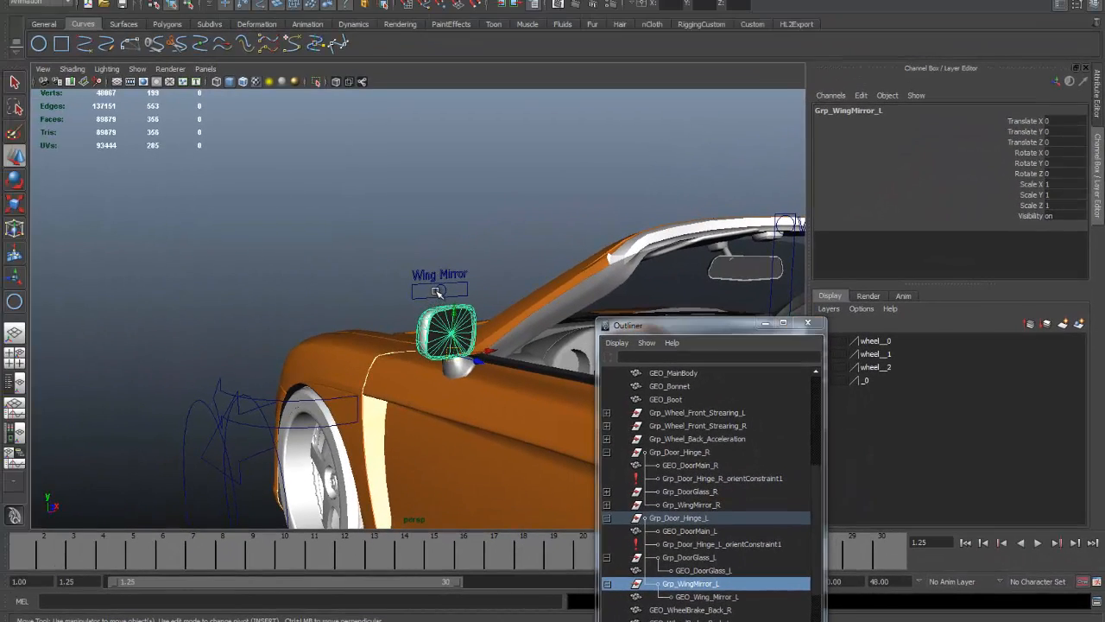
Freeze the transformations of the circle inside the left Wing Mirror cage and delete its history.
left_click(437, 291)
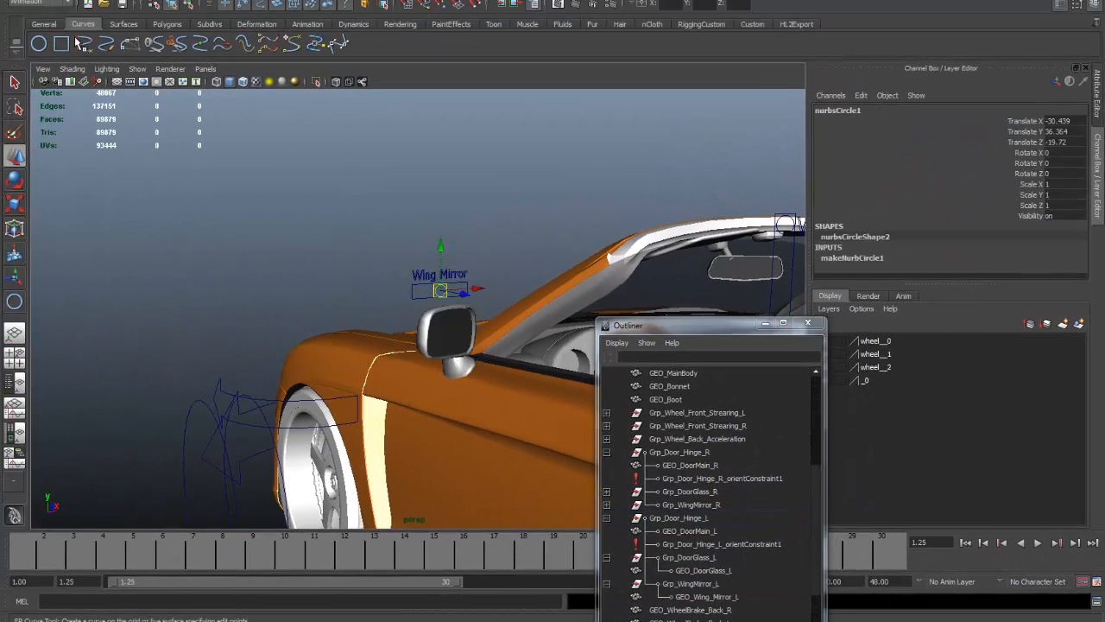
left_click(701, 24)
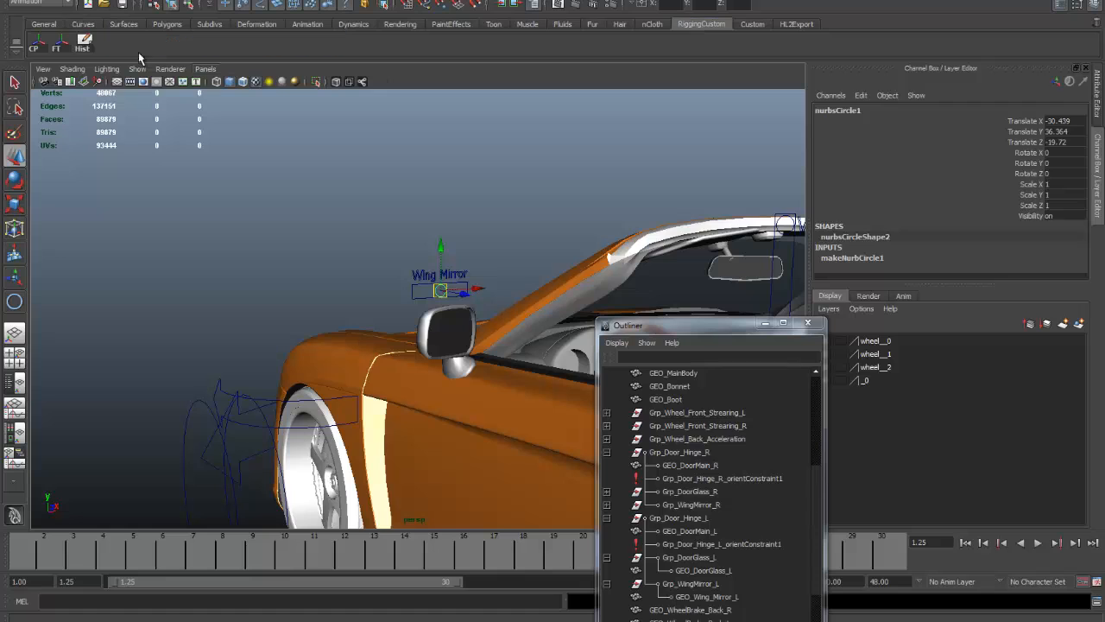
left_click(58, 48)
left_click(82, 43)
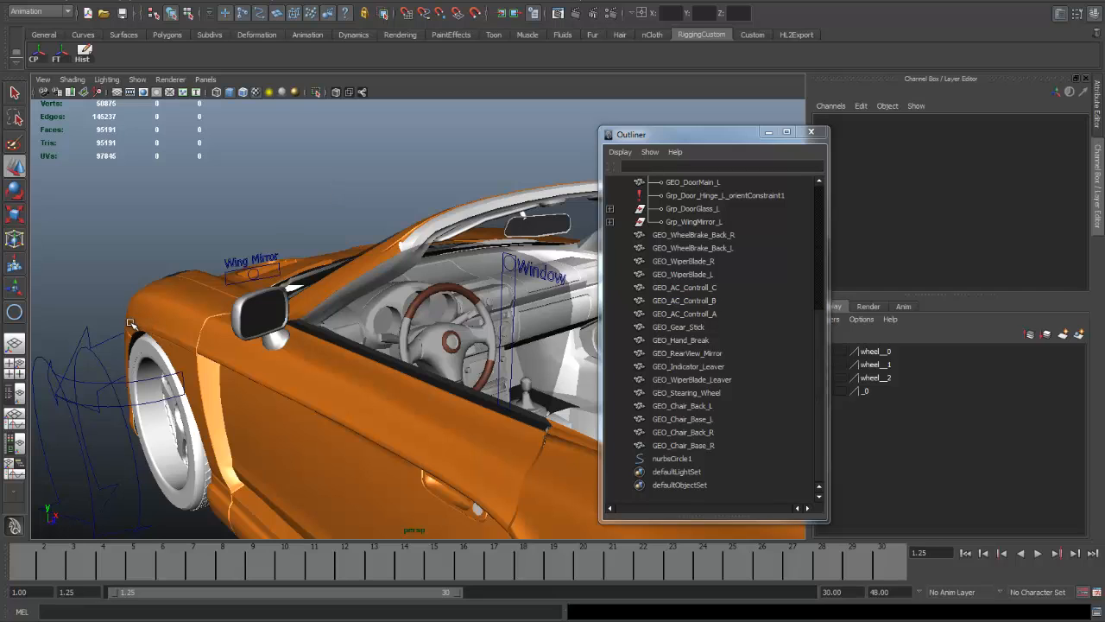
Parent nurbsCircle1 under CTRL_DoorHinge_L, directly above CAGE_WingMirror_L in the hierarchy.
left_click(256, 273)
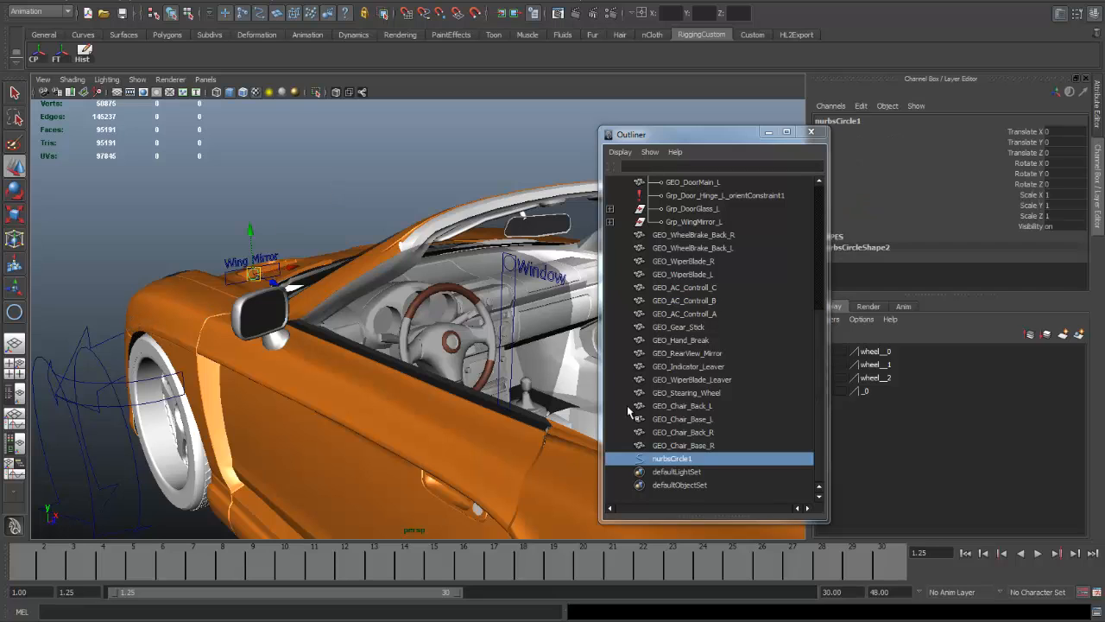
middle_click_drag(658, 458, 674, 233)
middle_click_drag(675, 474, 639, 294)
left_click(610, 288)
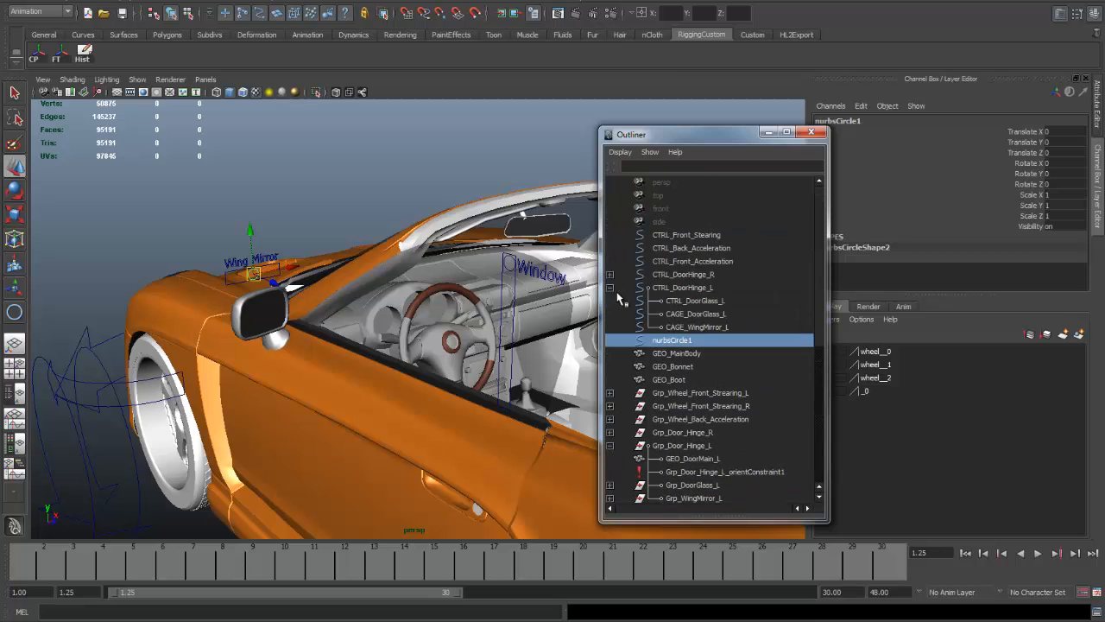
middle_click_drag(689, 324, 687, 321)
Rotate CTRL_DoorHinge_L about Y to check that the new circle follows the door, and undo the rotation.
left_click(678, 289)
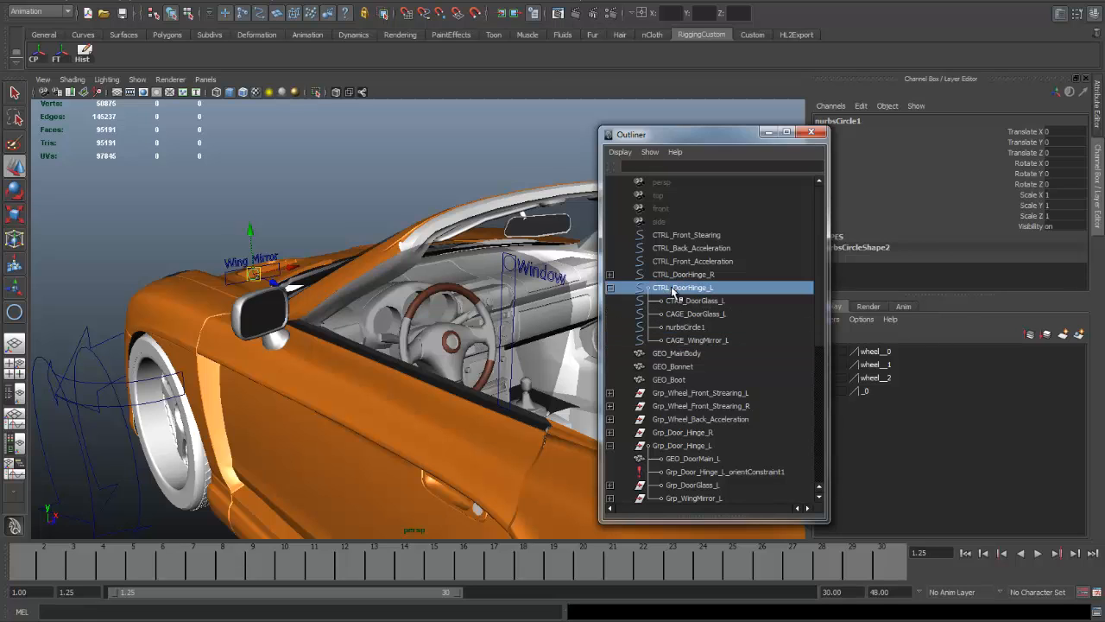
key("e")
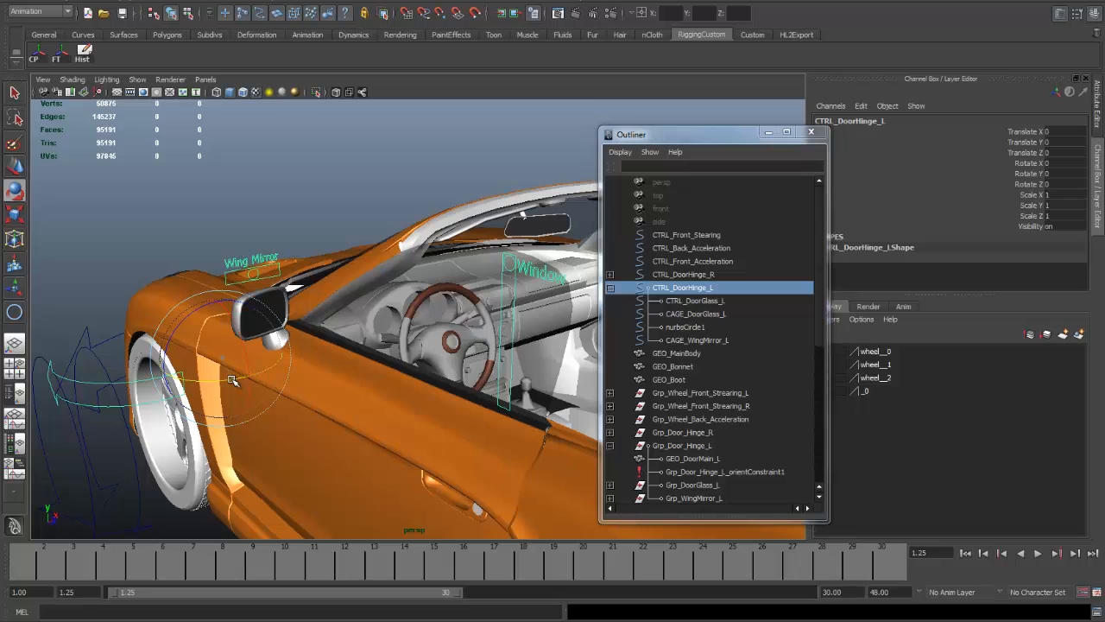
mouse_move(232, 380)
left_mouse_down()
mouse_move(197, 379)
mouse_move(253, 373)
mouse_move(231, 373)
left_mouse_up()
key("ctrl+z")
Rename nurbsCircle1 under CTRL_DoorHinge_L to CTRL_WingMirror_L and clear the selection.
left_click(686, 328)
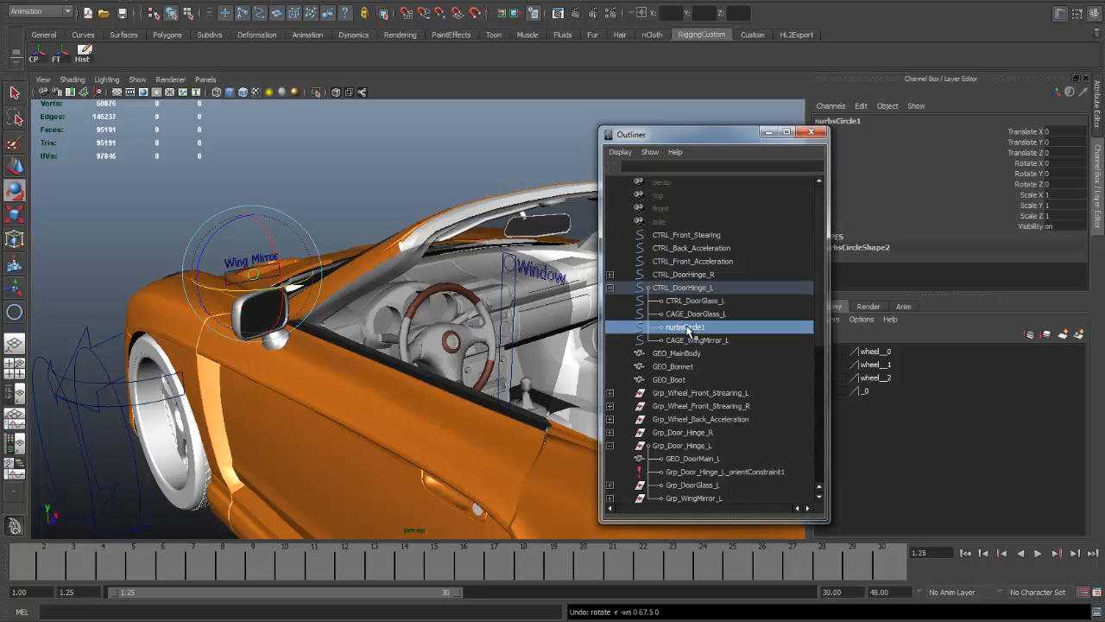
double_click(694, 328)
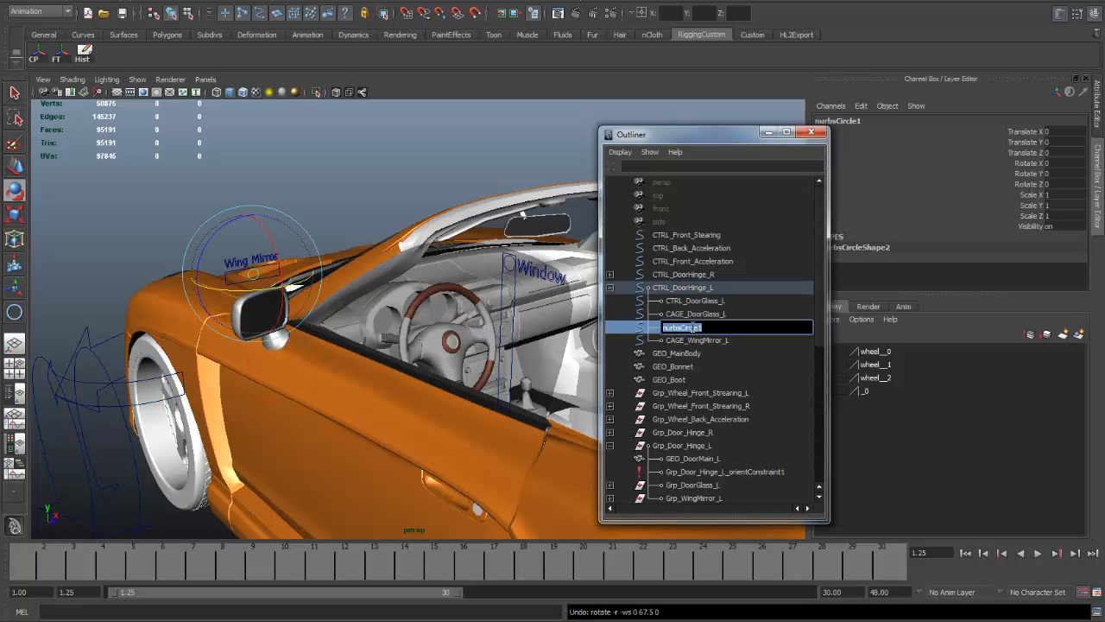
type("CTRL_WingMirror_L")
left_click_drag(749, 329, 664, 327)
left_click(696, 342)
left_click(283, 189)
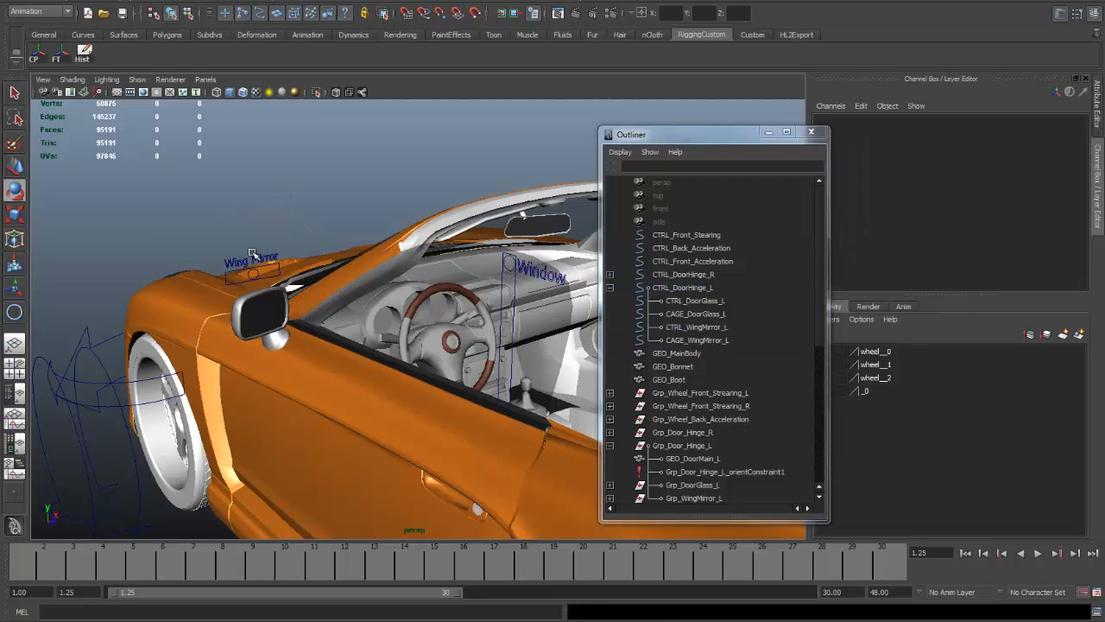
left_click(256, 275)
key("w")
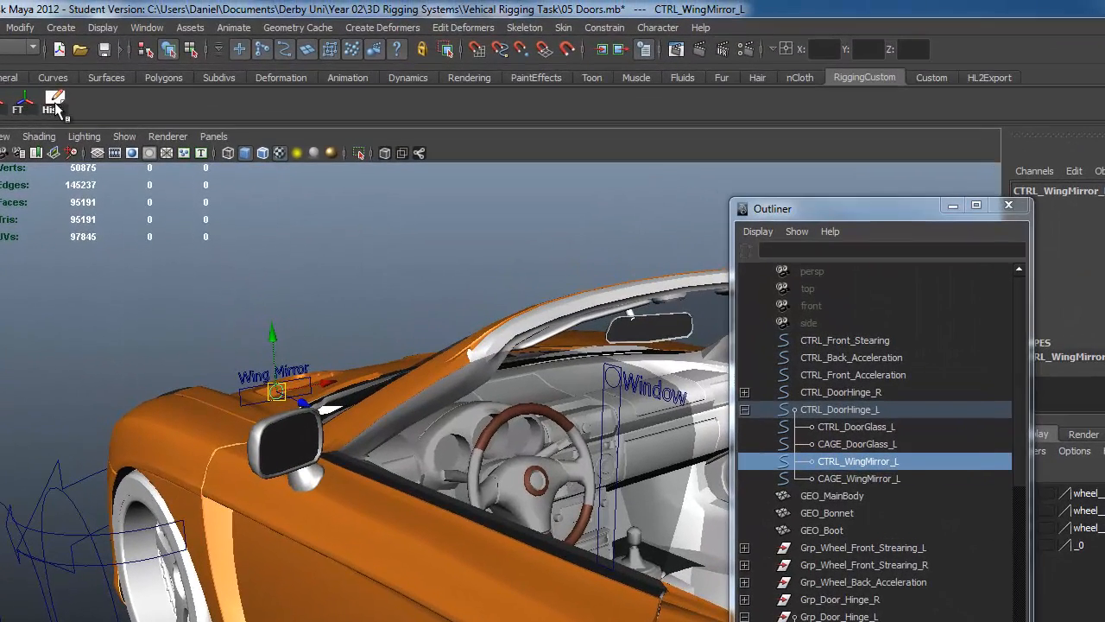
left_click(426, 239)
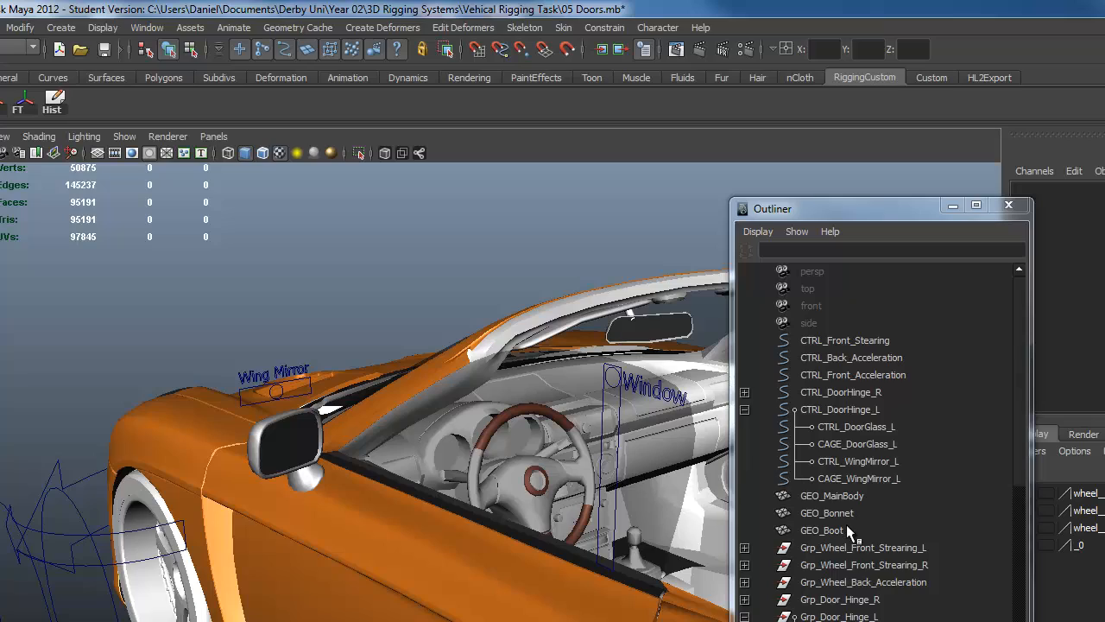
Open the Expression Editor for the Rotate Y channel of Grp_WingMirror_L, found under Grp_Door_Hinge_L.
scroll(842, 523, "down", 3)
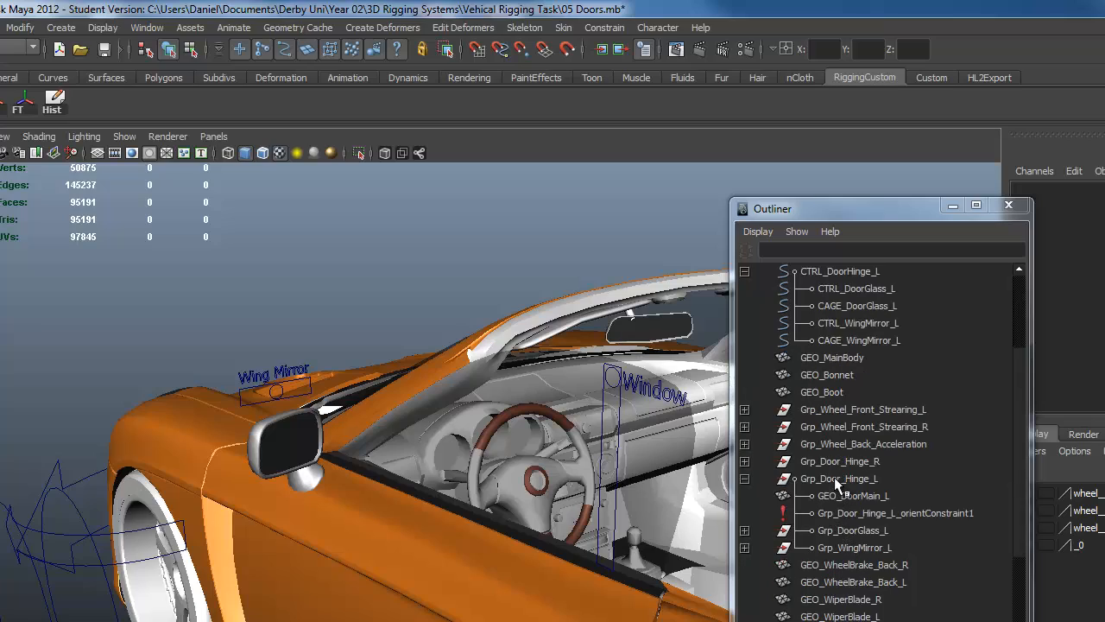
left_click(834, 477)
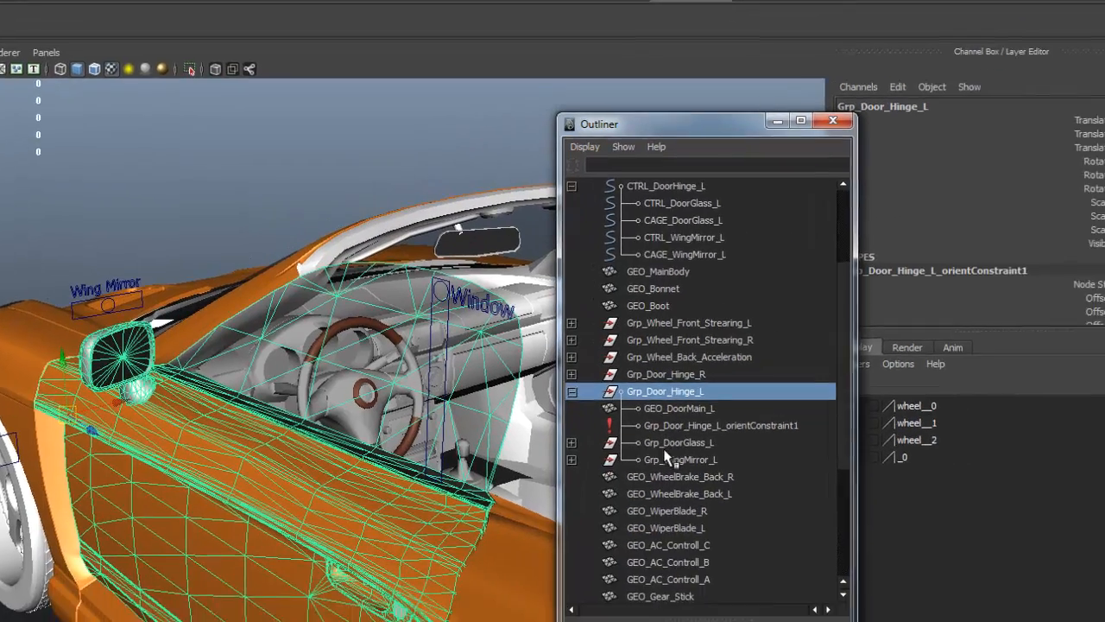
left_click(783, 517)
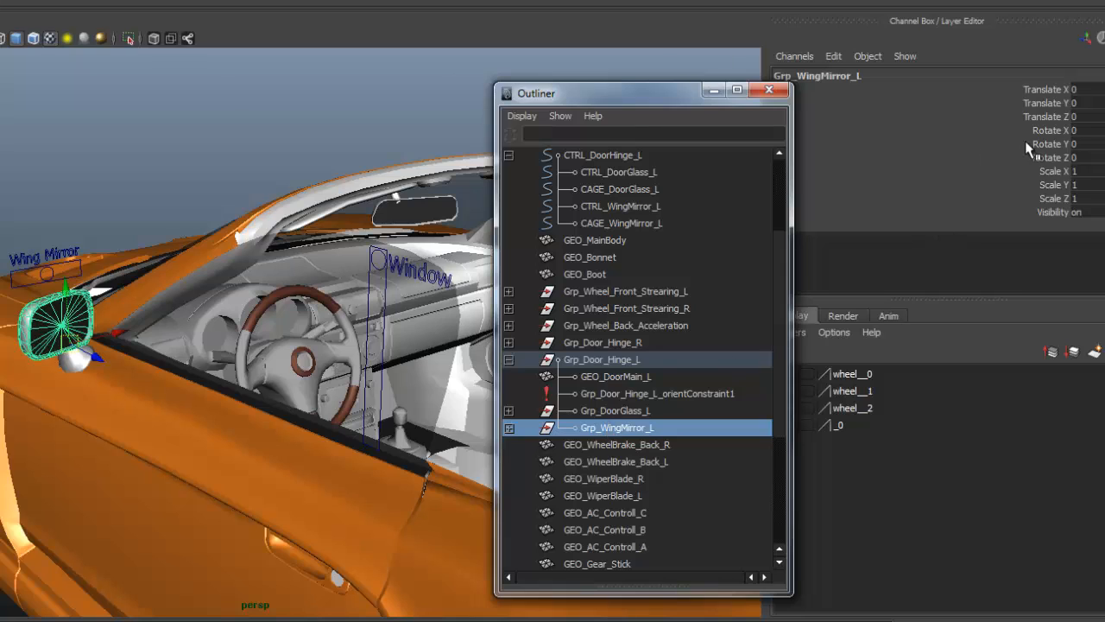
left_click(1049, 144)
key("e")
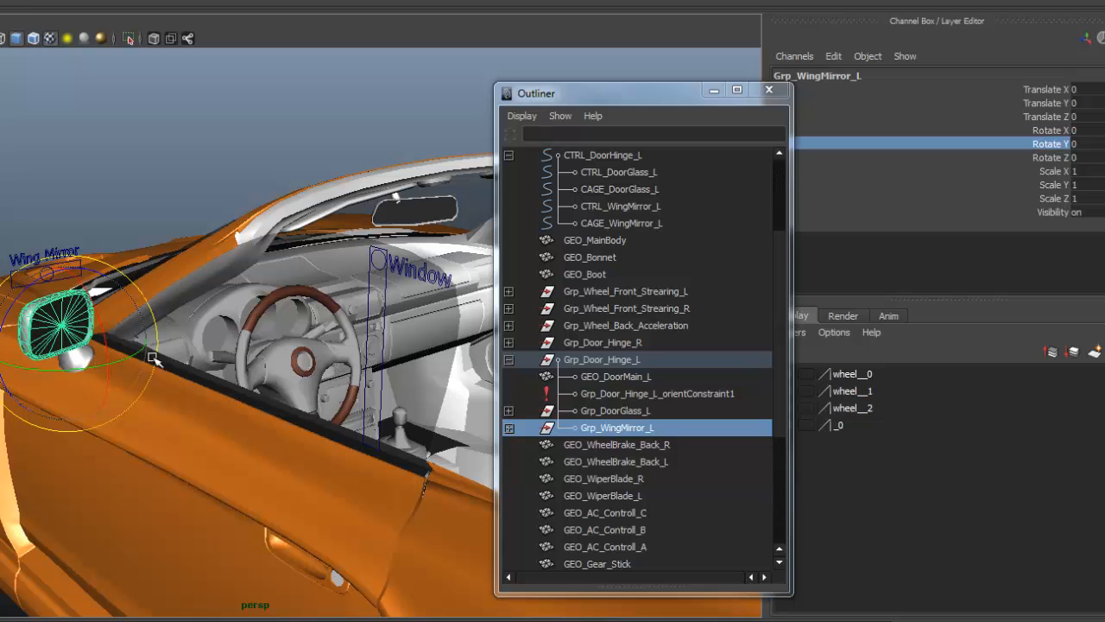
left_click(841, 53)
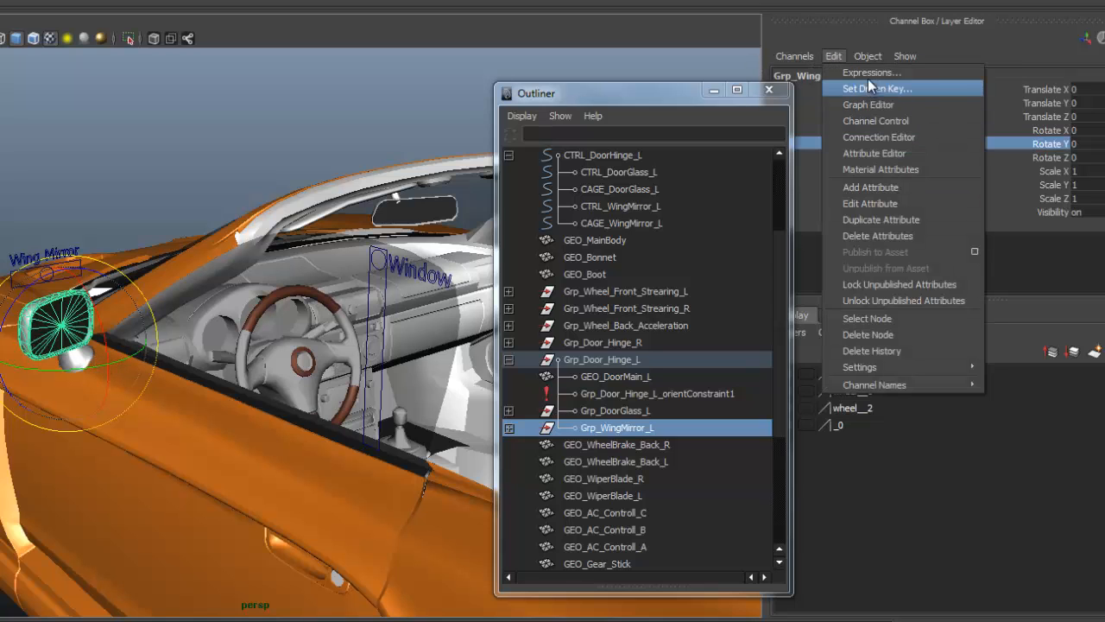
left_click(853, 73)
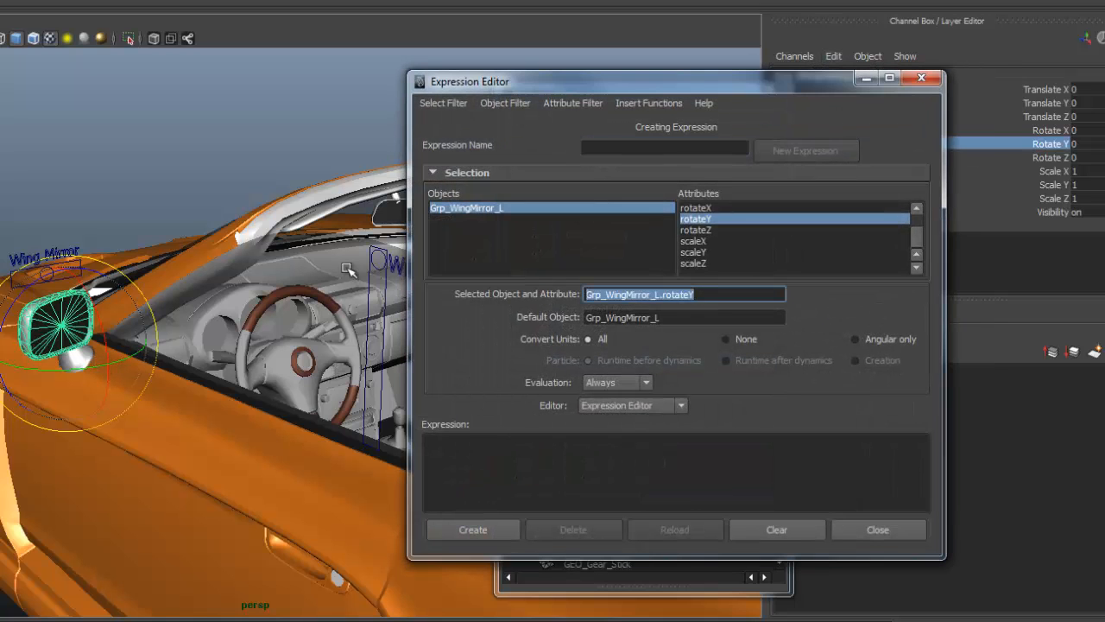
Create the expression "Grp_WingMirror_L.rotateY = CTRL_WingMirror_L.translateX".
left_click(460, 454)
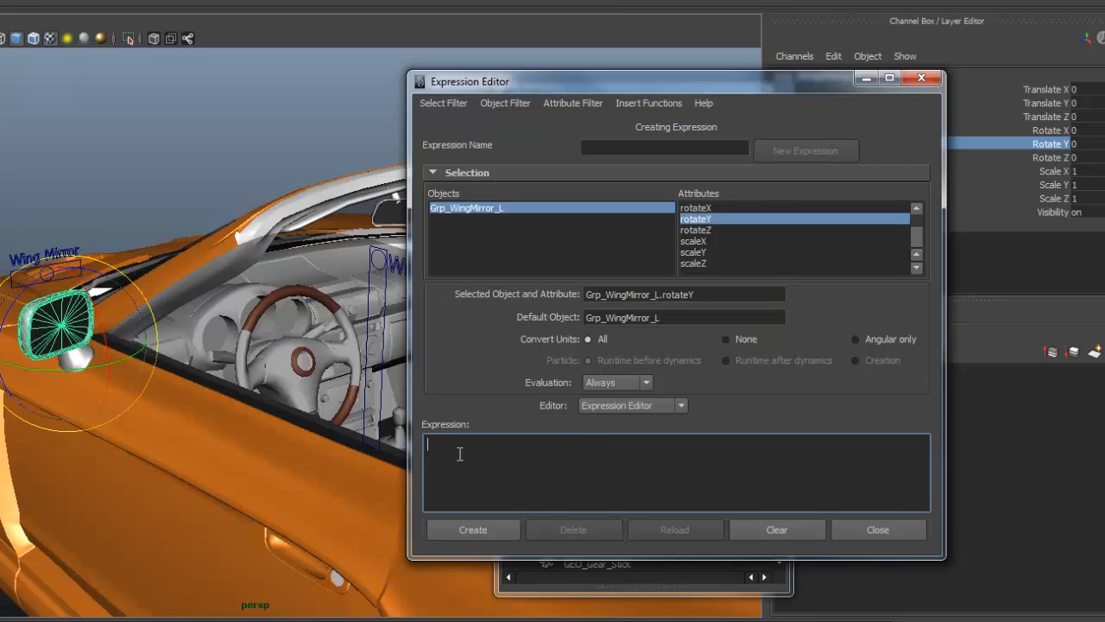
type("Grp_WingMirror_L.rotateY")
left_click_drag(439, 445, 580, 443)
left_click(583, 443)
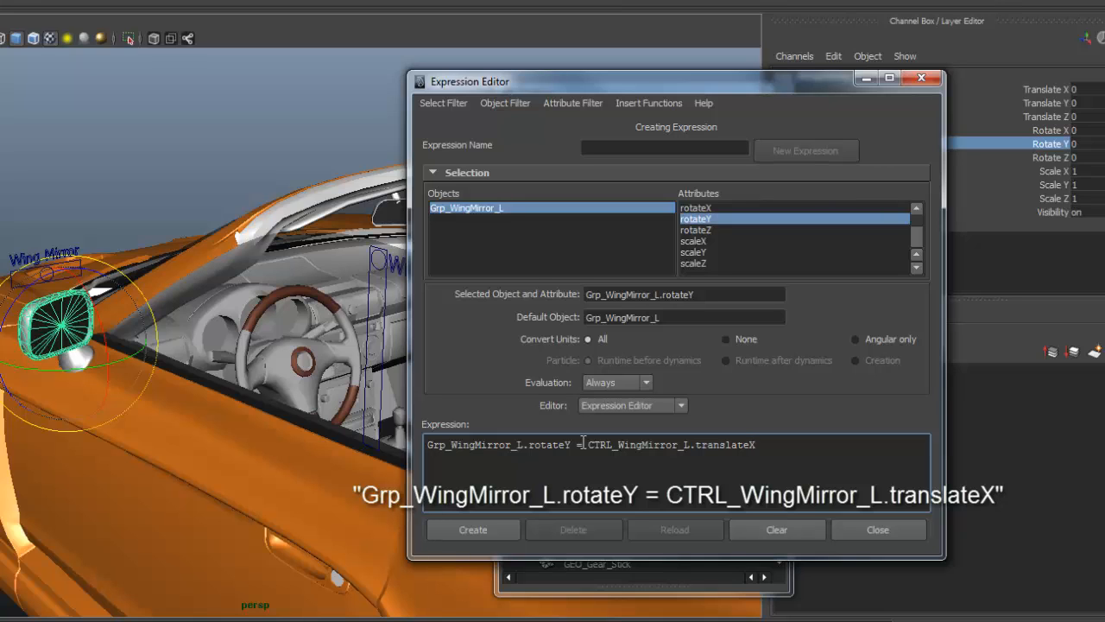
left_click(496, 529)
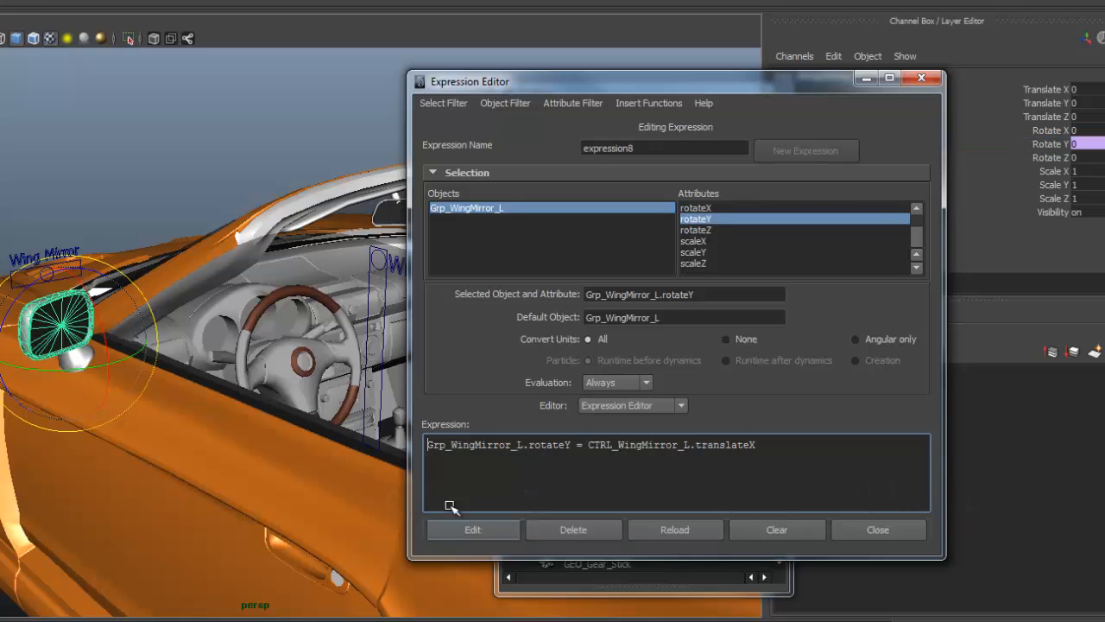
Move CTRL_WingMirror_L along X to check that the left wing mirror rotates with it, and undo the moves.
left_click(122, 215)
left_click(50, 273)
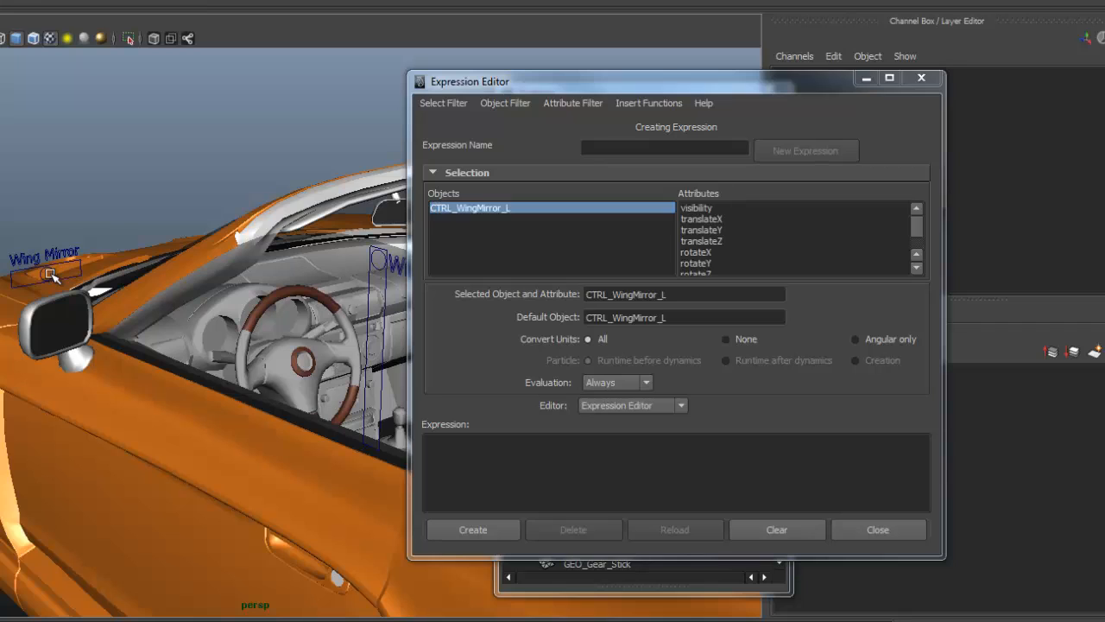
key("w")
left_click_drag(147, 259, 263, 238)
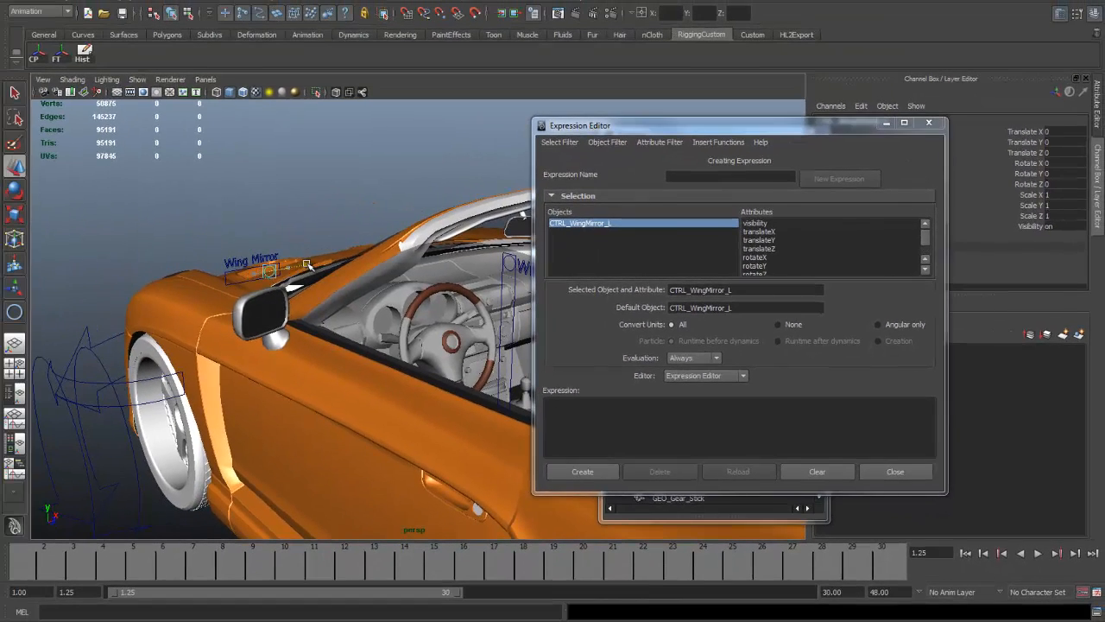
left_click_drag(418, 248, 301, 258)
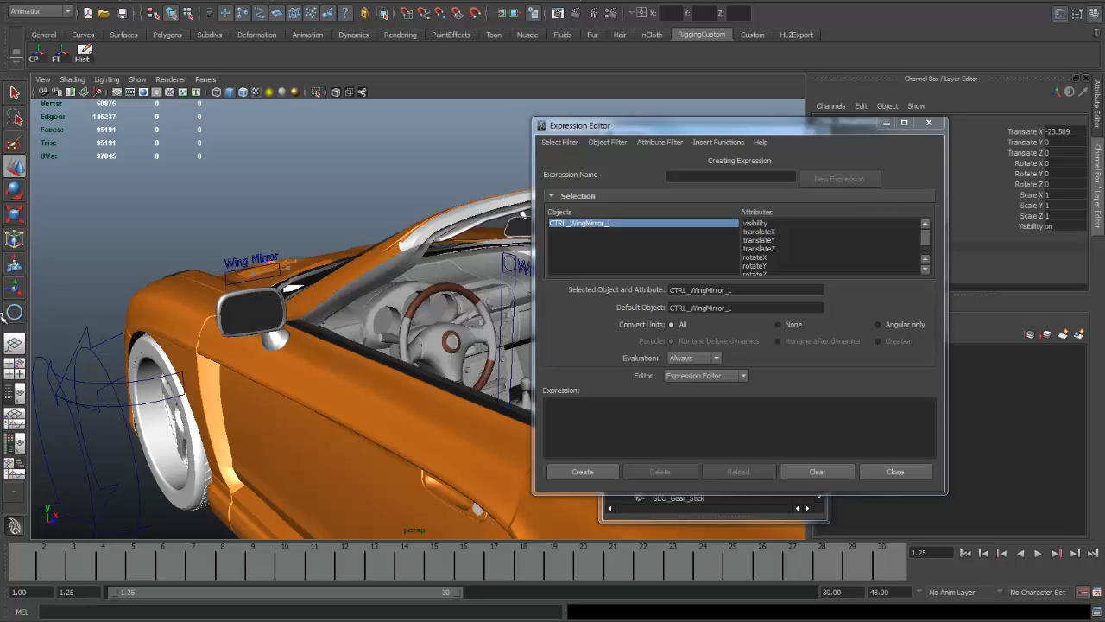
key("ctrl+z")
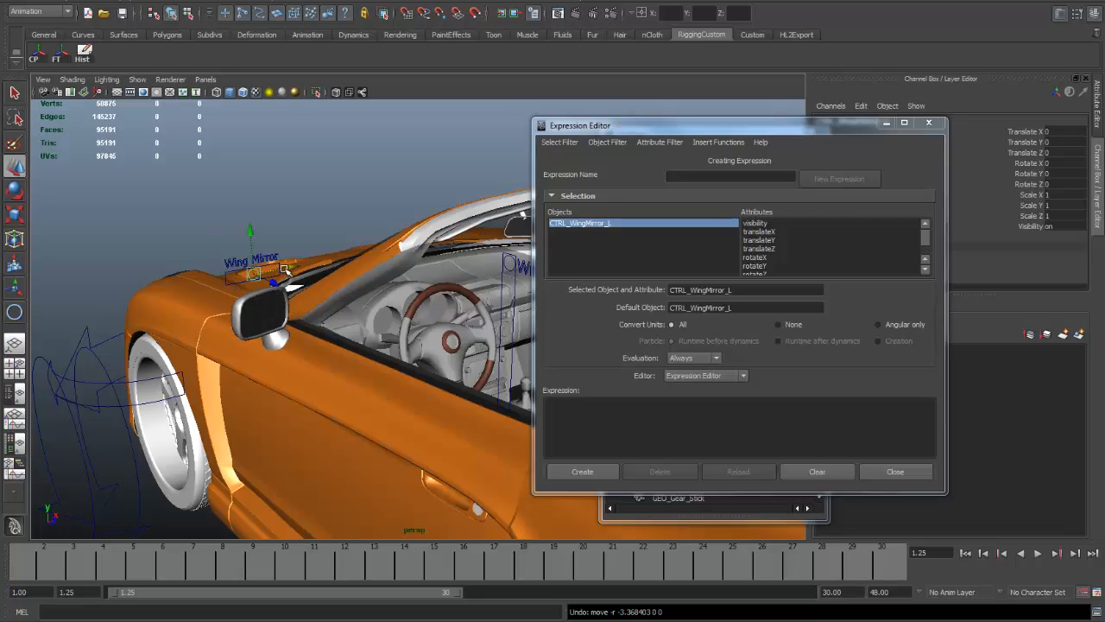
mouse_move(293, 269)
left_mouse_down()
mouse_move(314, 266)
mouse_move(285, 270)
left_mouse_up()
key("ctrl+z")
Put the Expression Editor and Outliner out of the way and show the translate limit attributes of CTRL_WingMirror_L.
left_click(1098, 111)
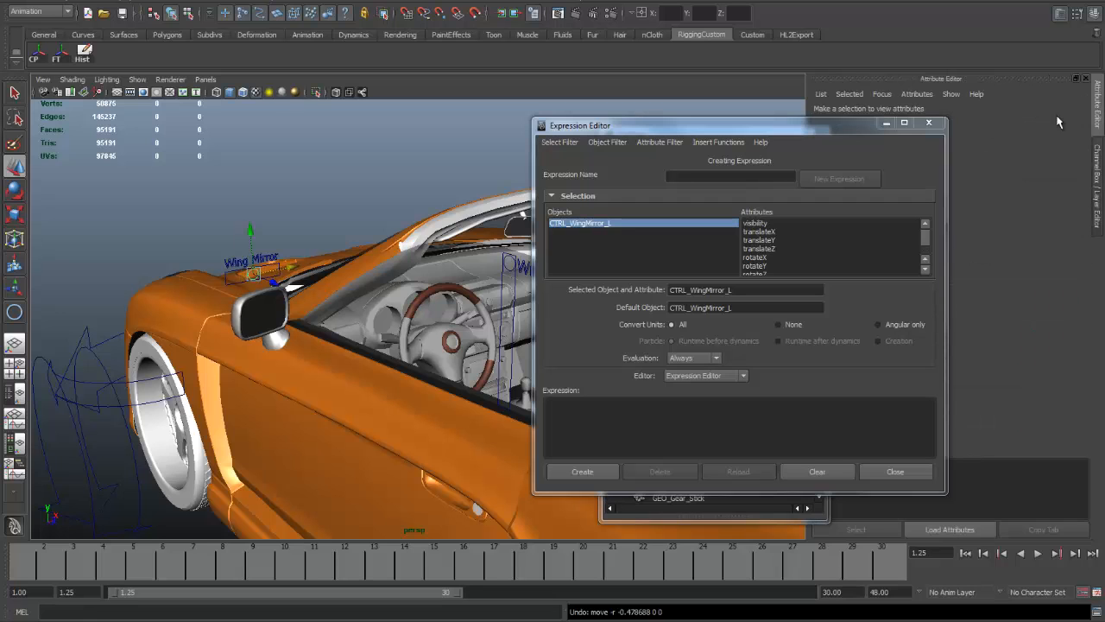
left_click(888, 124)
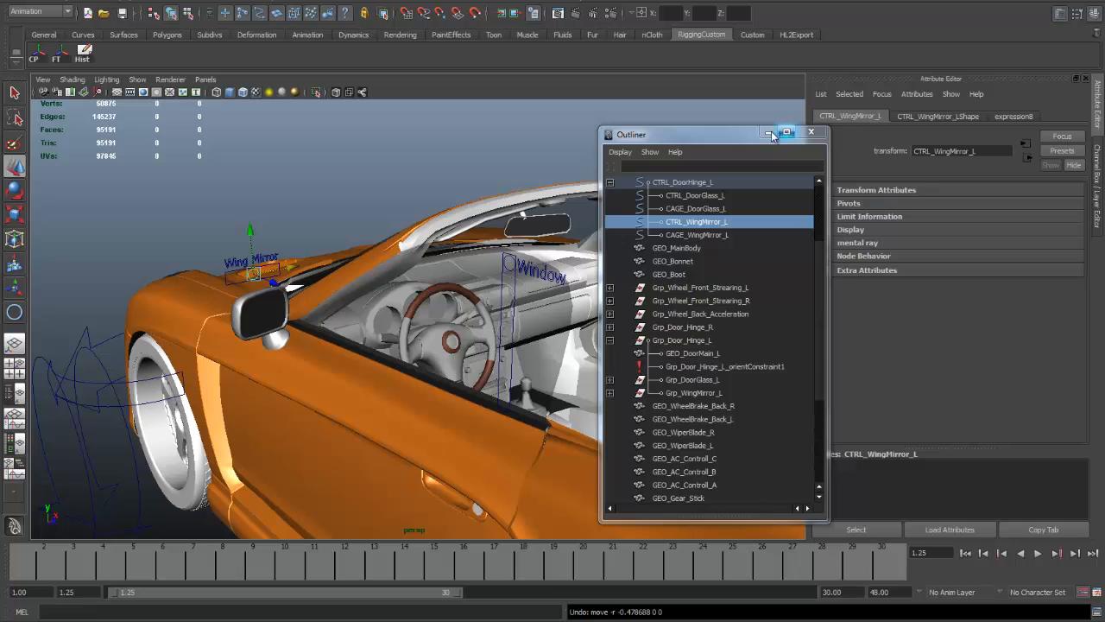
left_click(828, 131)
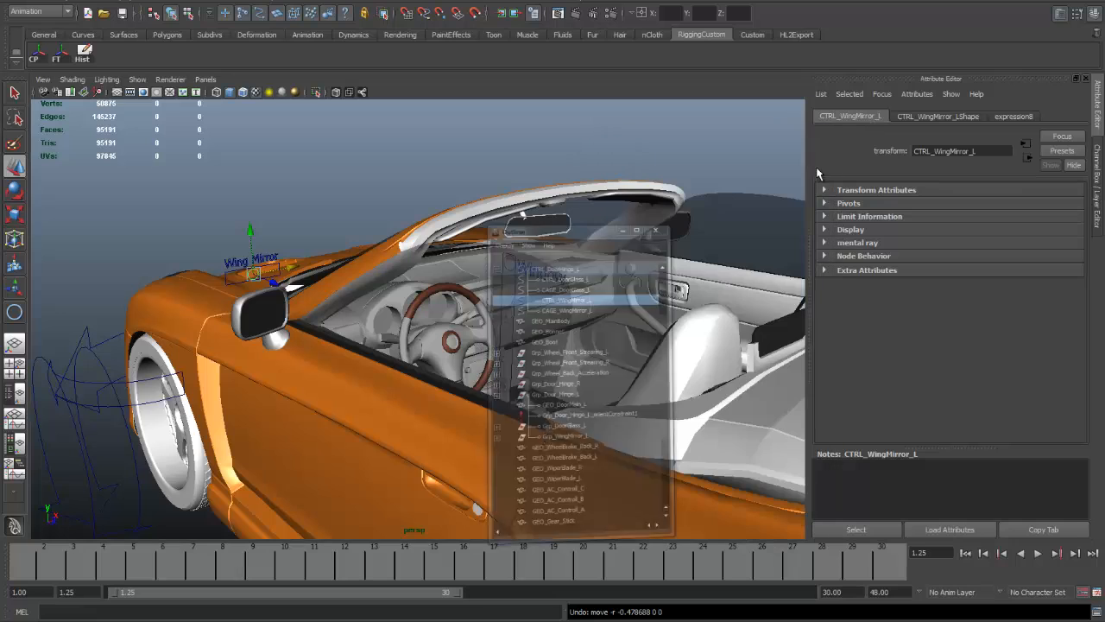
left_click(824, 216)
left_click_drag(452, 291, 462, 378, "alt")
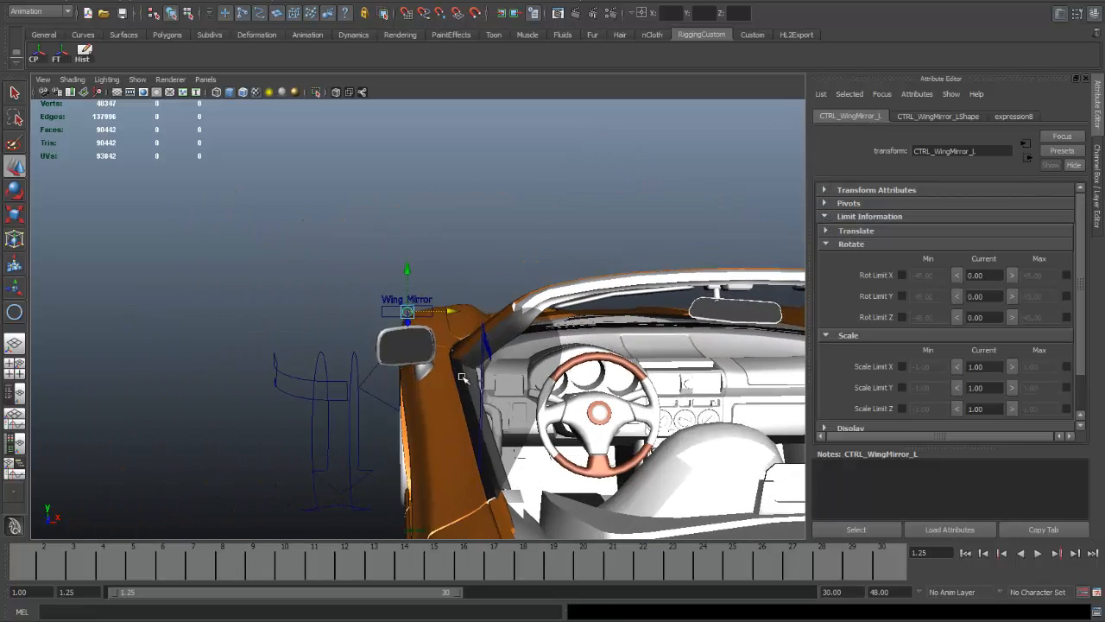
scroll(462, 377, "up", 5)
left_click(828, 231)
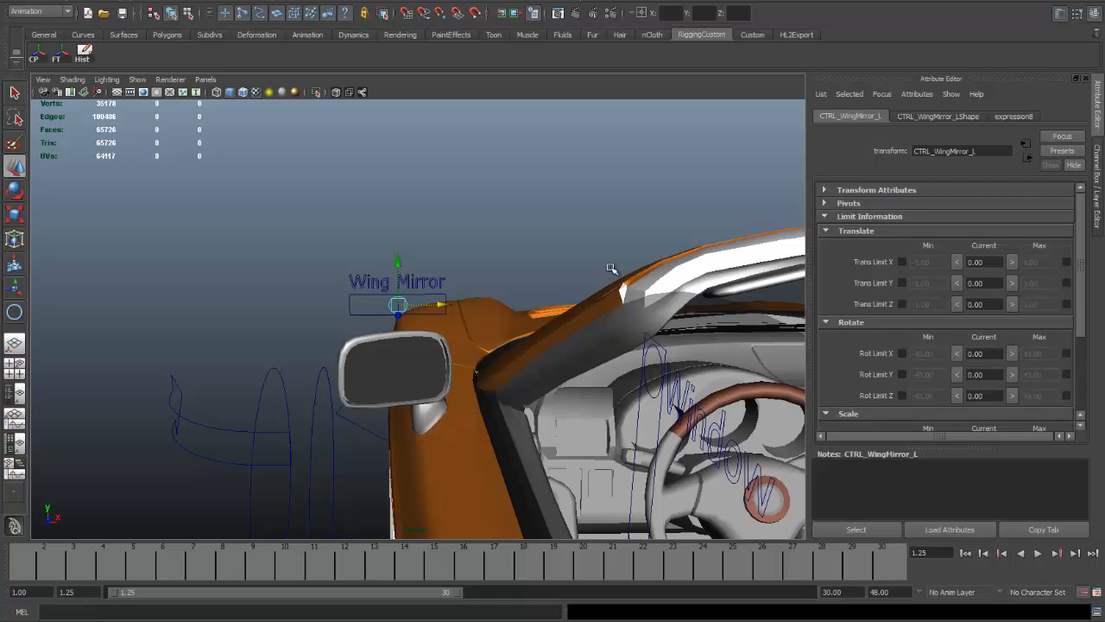
left_click_drag(367, 268, 423, 346, "alt")
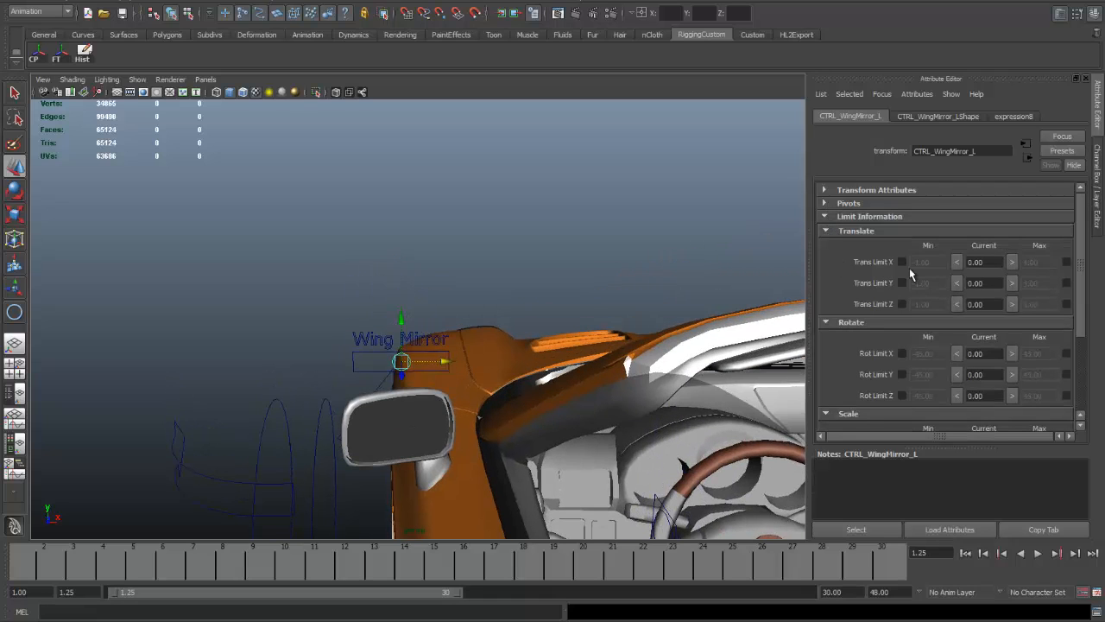
Enable both X translation limits on CTRL_WingMirror_L, with a minimum of -2 and a maximum of 2.
left_click_drag(444, 361, 487, 360)
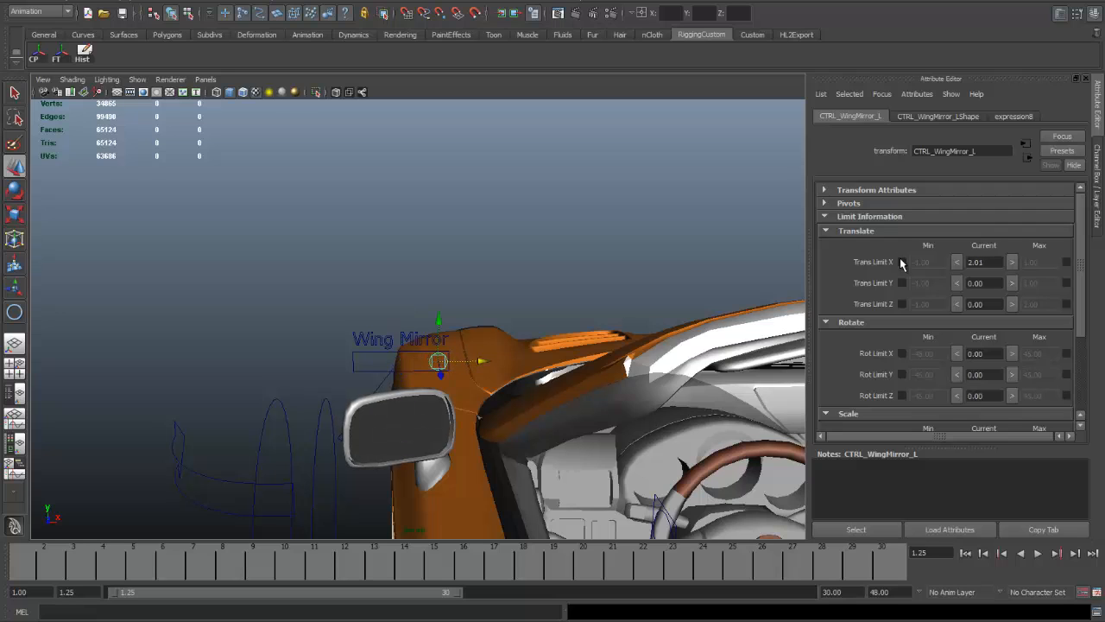
left_click(902, 261)
left_click(1066, 261)
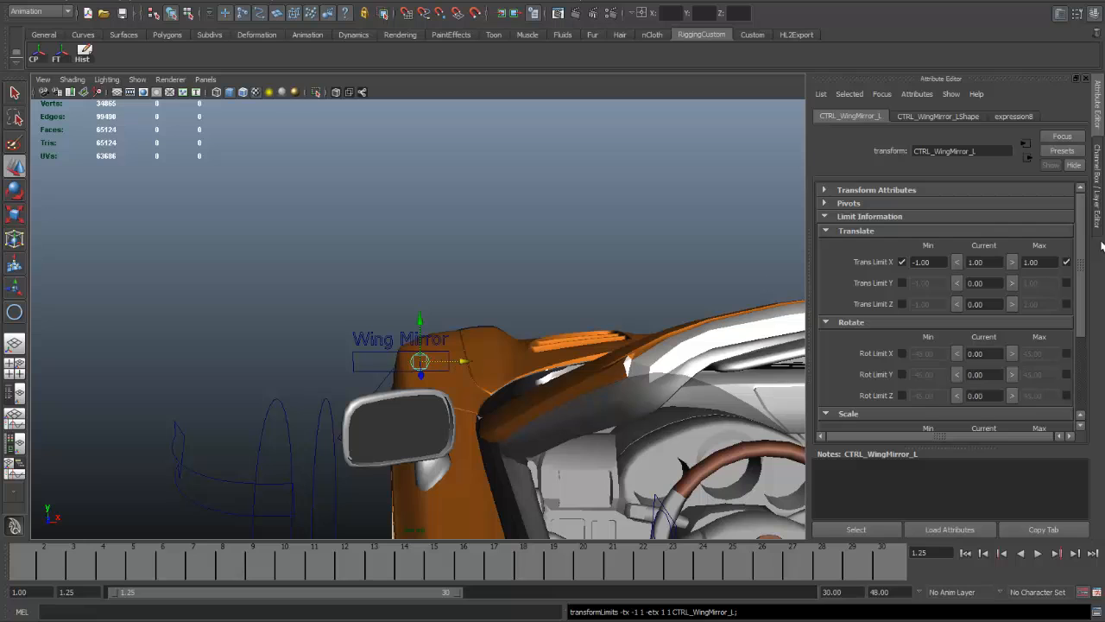
left_click(1067, 261)
left_click_drag(464, 361, 482, 360)
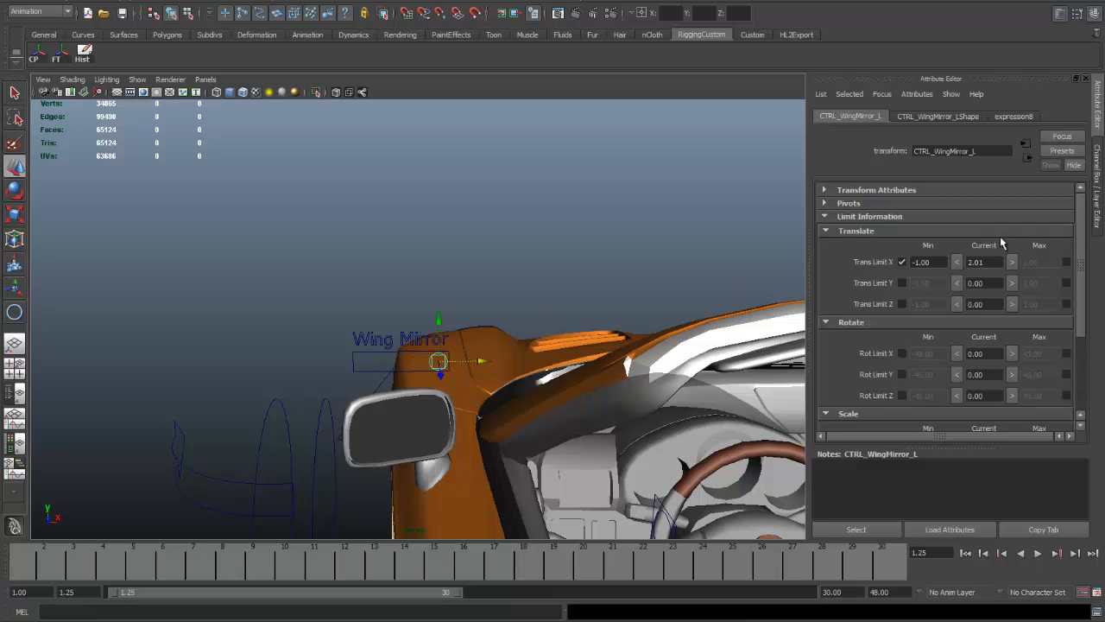
left_click(1068, 262)
type("2")
key("Return")
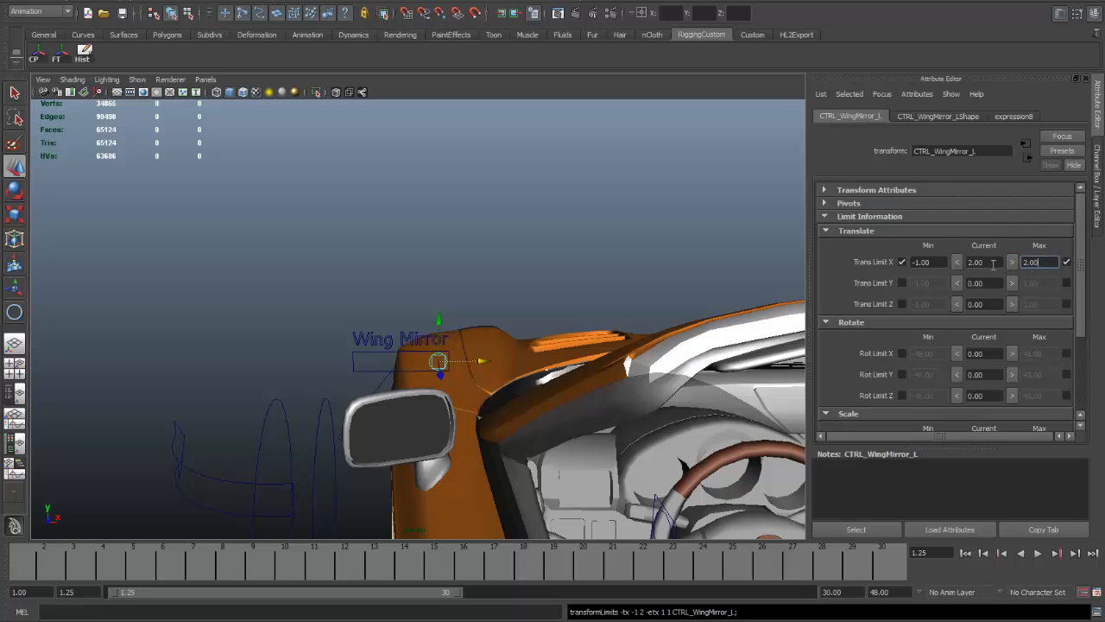
left_click(902, 262)
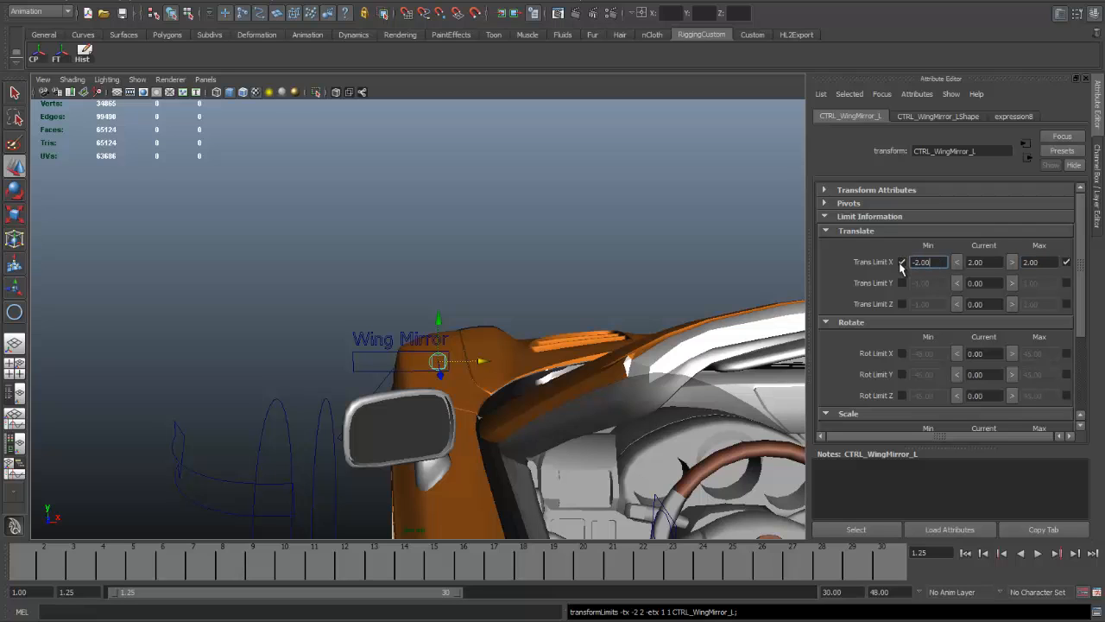
Slide CTRL_WingMirror_L along X to test its limits, set its X translation to 0 and clear the selection.
left_click_drag(481, 360, 540, 335)
left_click(974, 262)
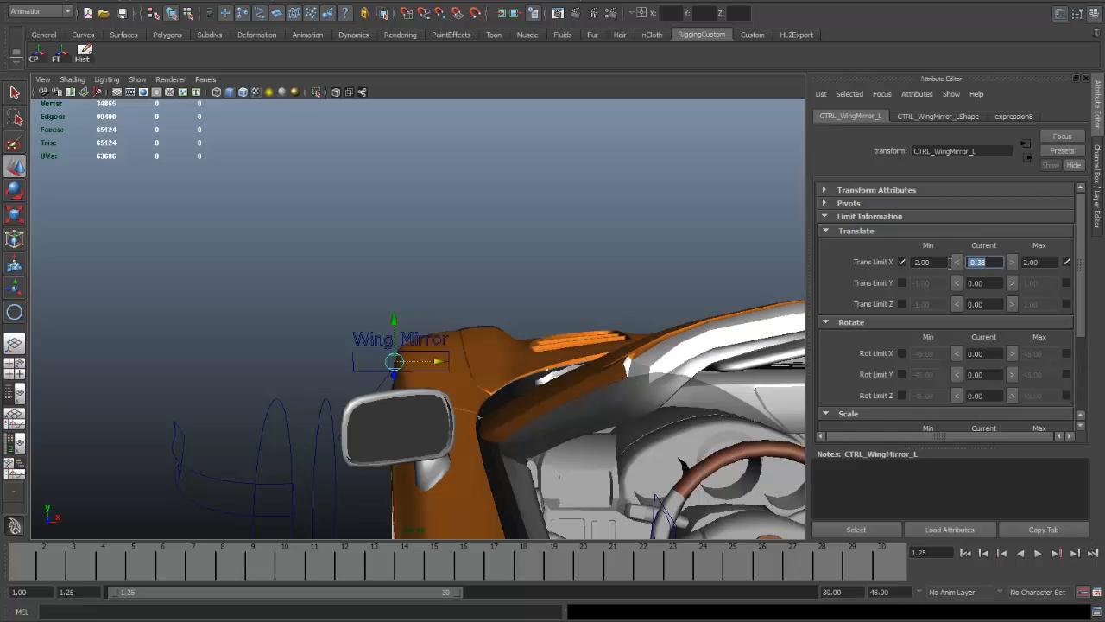
type("0")
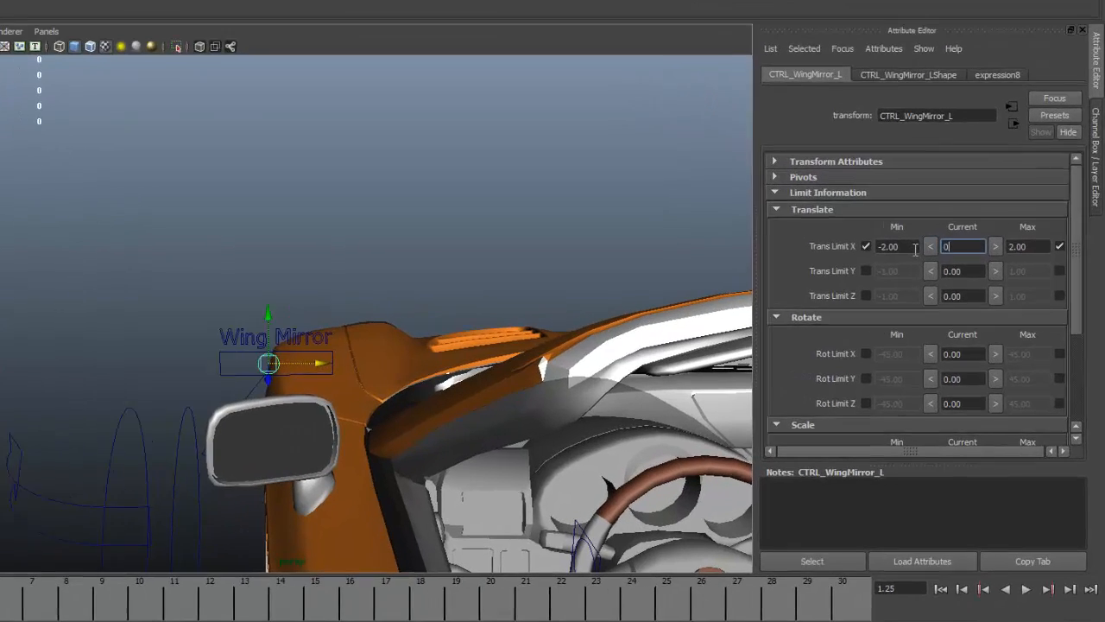
key("Return")
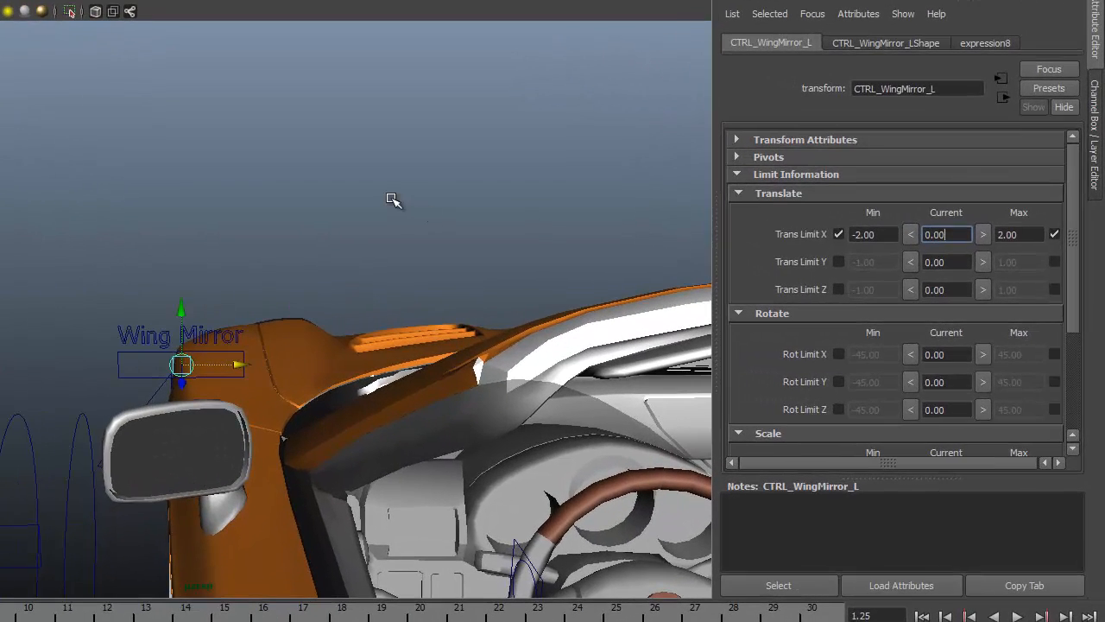
left_click(652, 129)
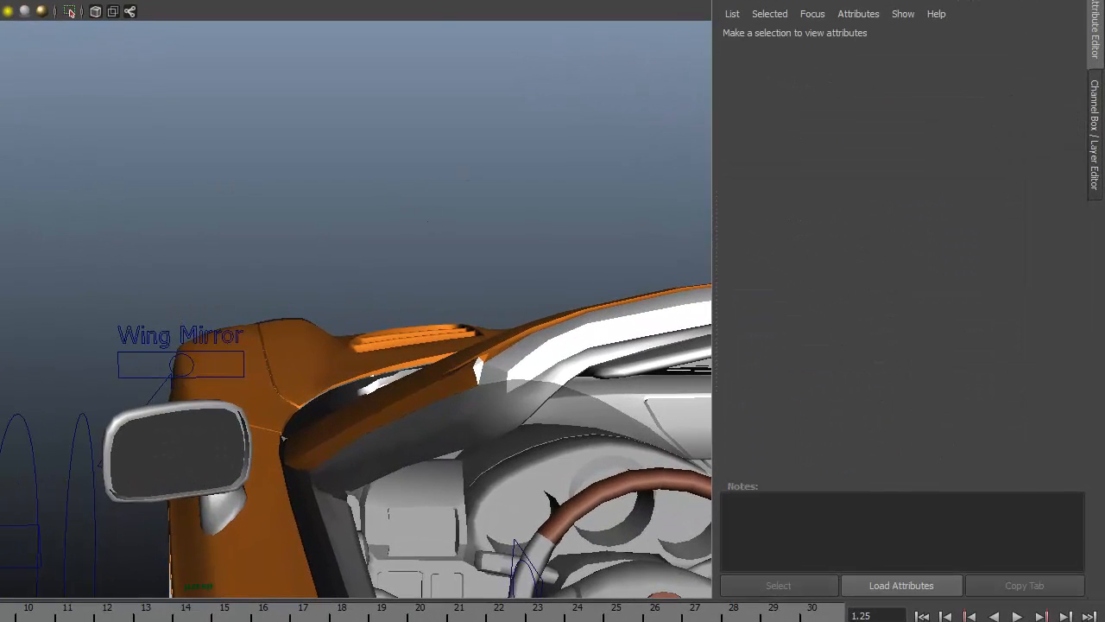
Edit the Rotate Y expression of Grp_WingMirror_L to "Grp_WingMirror_L.rotateY = CTRL_WingMirror_L.translateX *5".
left_click(601, 286)
left_click(587, 320)
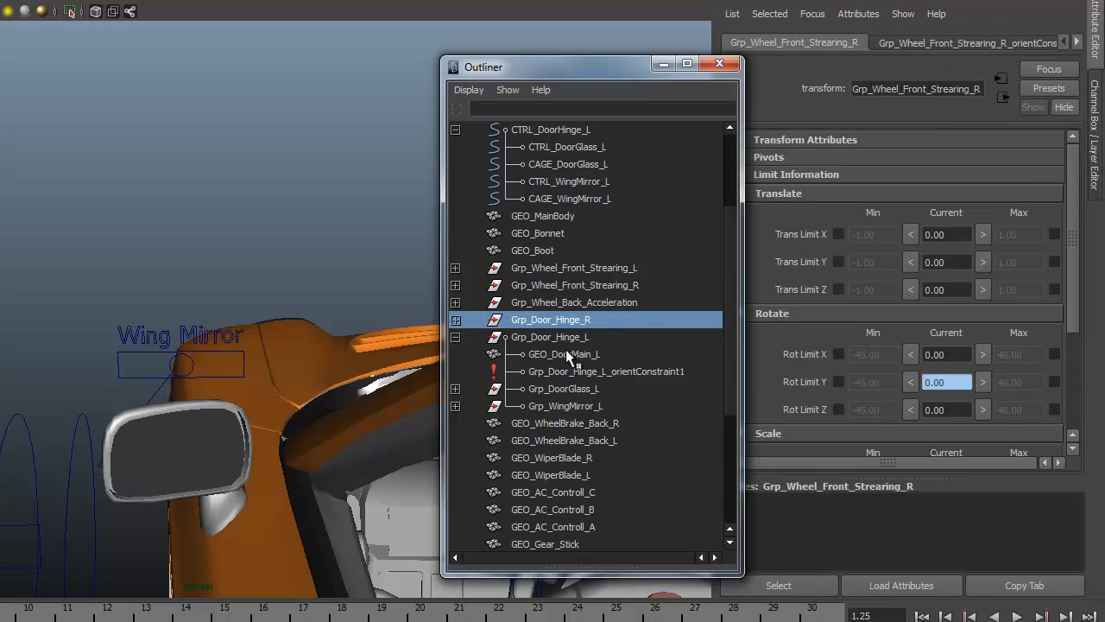
left_click(567, 388)
left_click(567, 406)
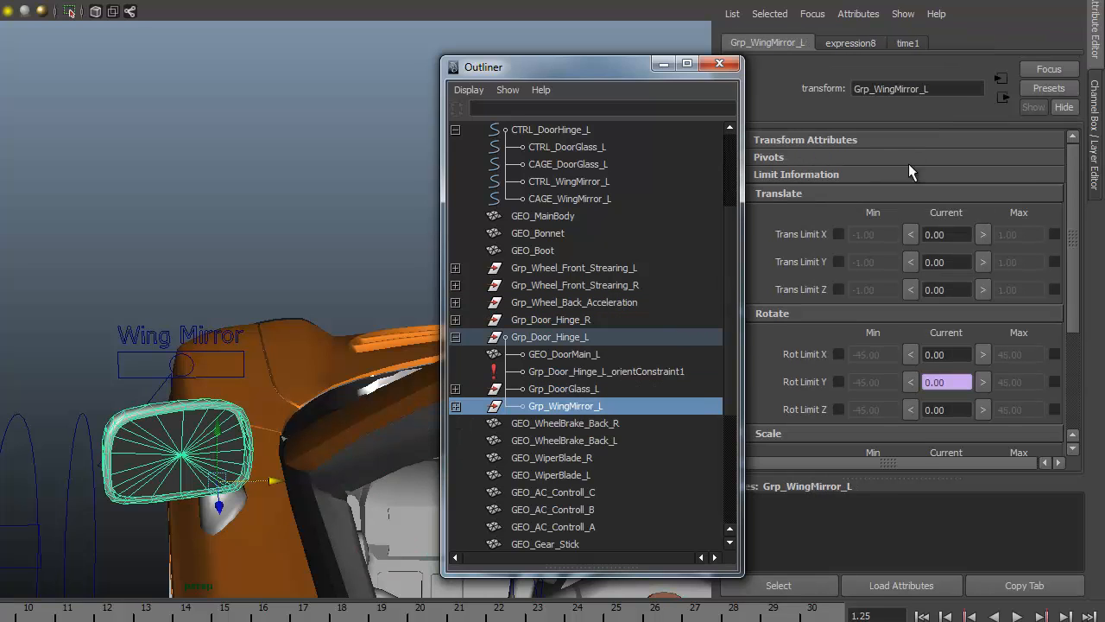
left_click(1095, 129)
left_click(1001, 119)
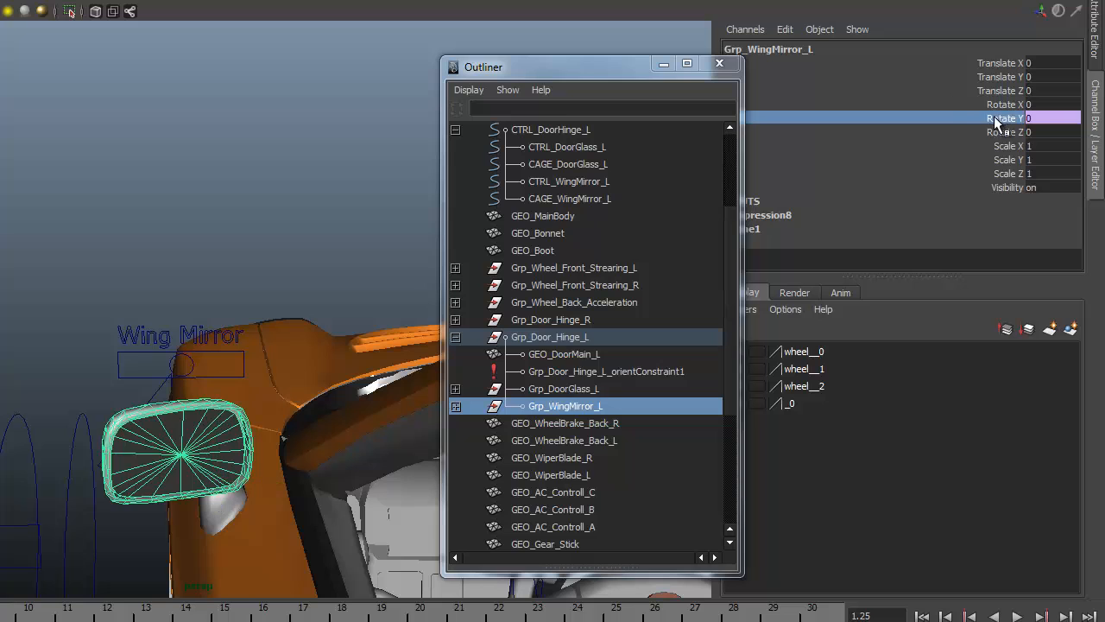
left_click(785, 30)
left_click(829, 42)
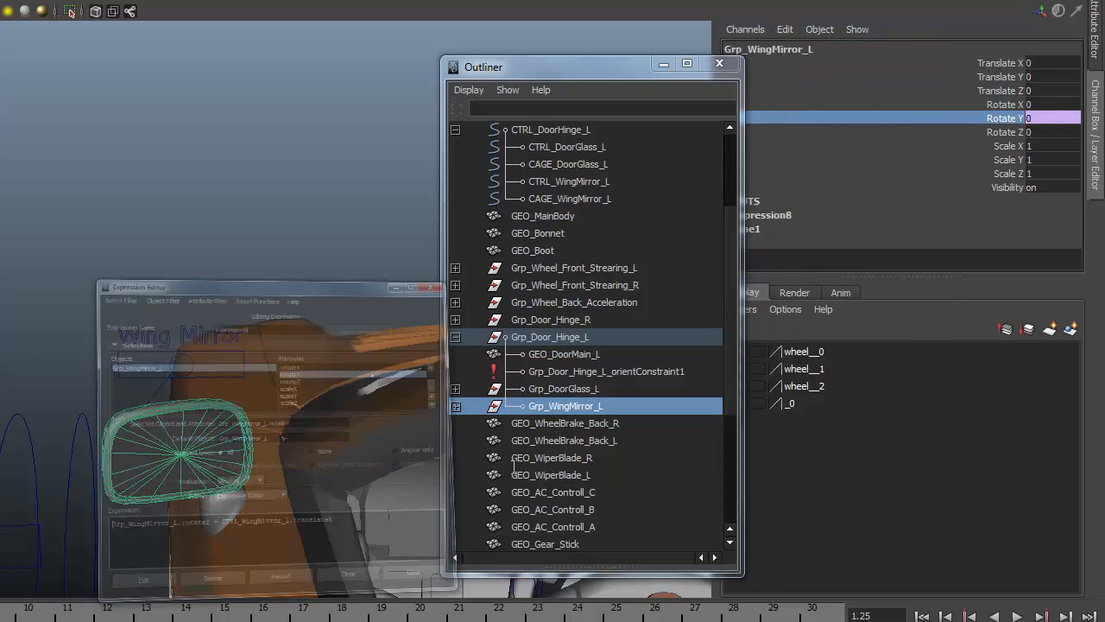
left_click(744, 423)
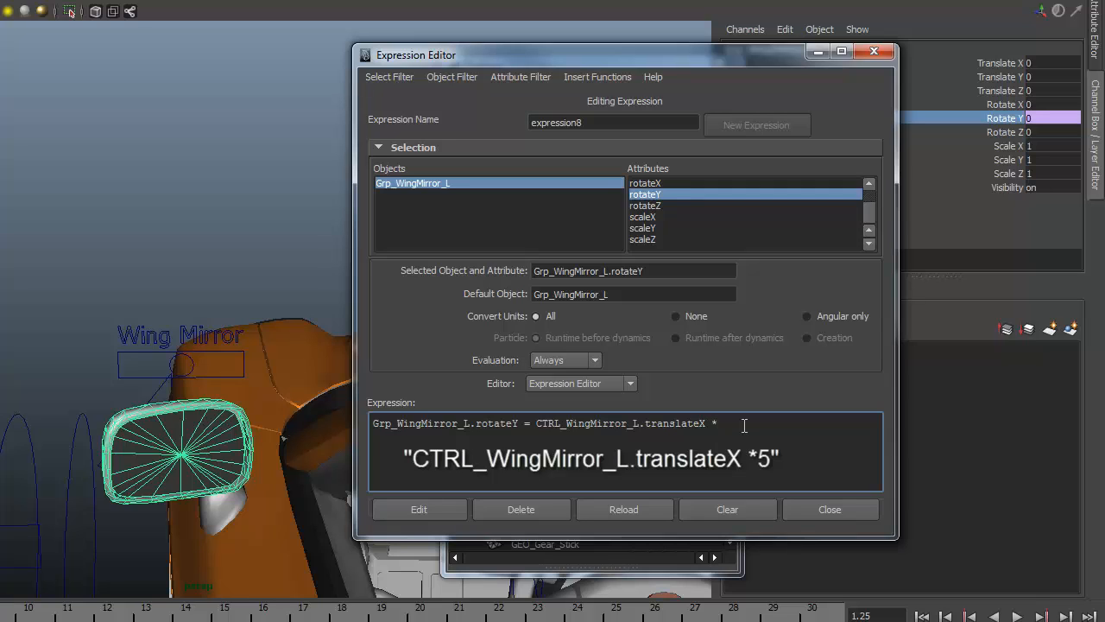
left_click(447, 510)
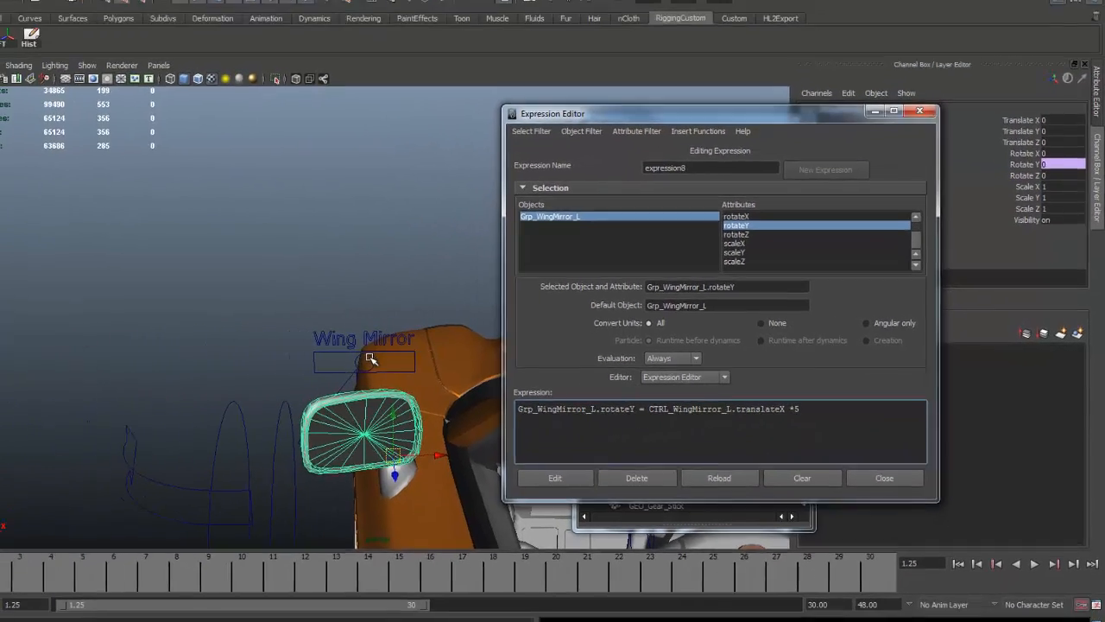
Slide CTRL_WingMirror_L along X to test the mirror's rotation with the *5 multiplier, and undo back to the Grp_WingMirror_L selection.
left_click(224, 365)
left_click_drag(436, 362, 271, 371)
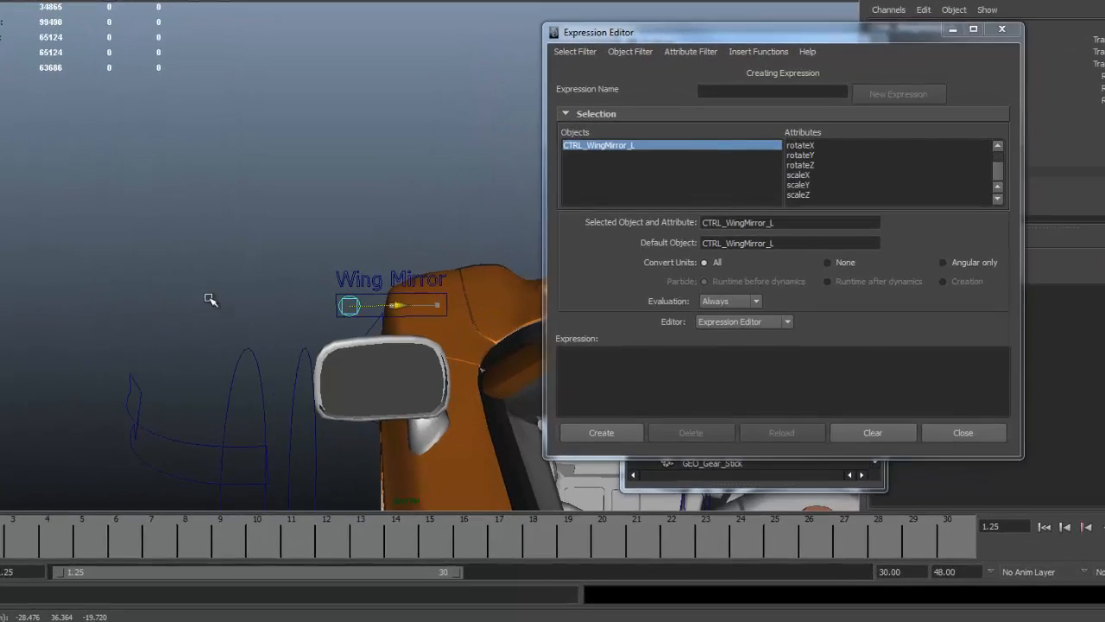
key("ctrl+z")
key("ctrl+z")
key("ctrl+z")
key("ctrl+z")
key("ctrl+z")
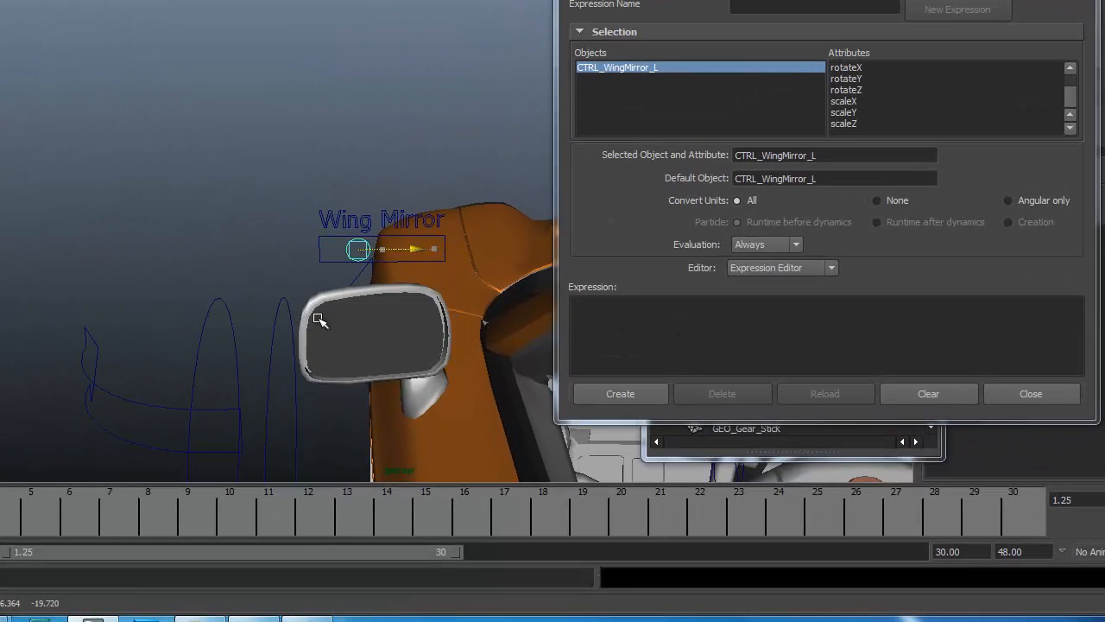
key("ctrl+z")
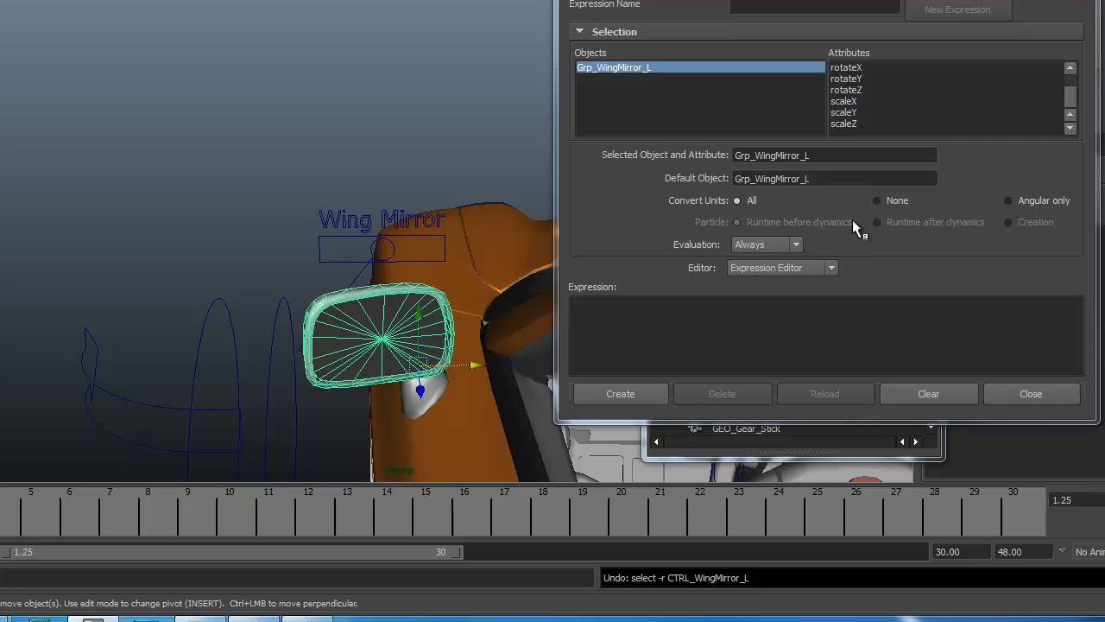
Change the multiplier in the rotateY expression of Grp_WingMirror_L to *8.
left_click(846, 78)
left_click(941, 308)
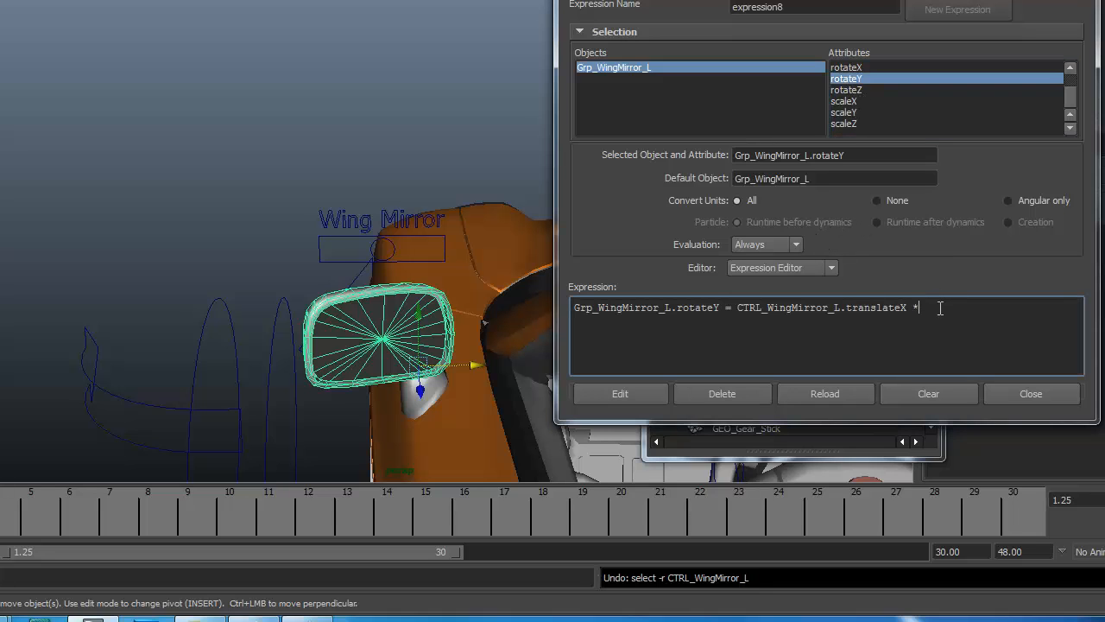
type("*8")
left_click(606, 396)
Slide CTRL_WingMirror_L back and forth along X to check the mirror's rotation with the *8 multiplier.
left_click(399, 248)
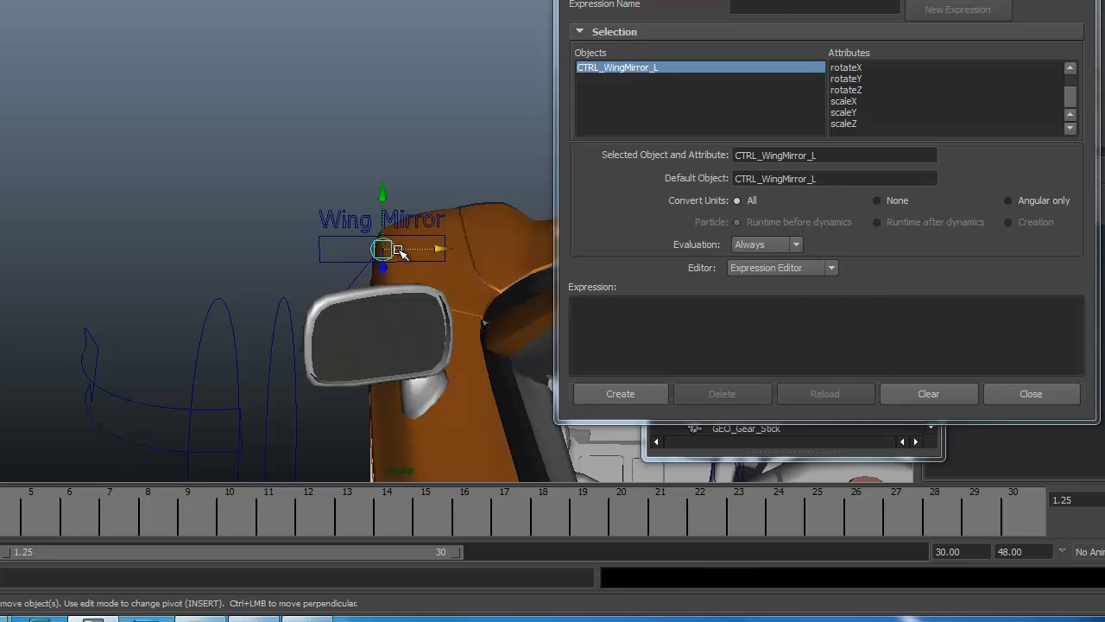
left_click_drag(398, 250, 363, 249)
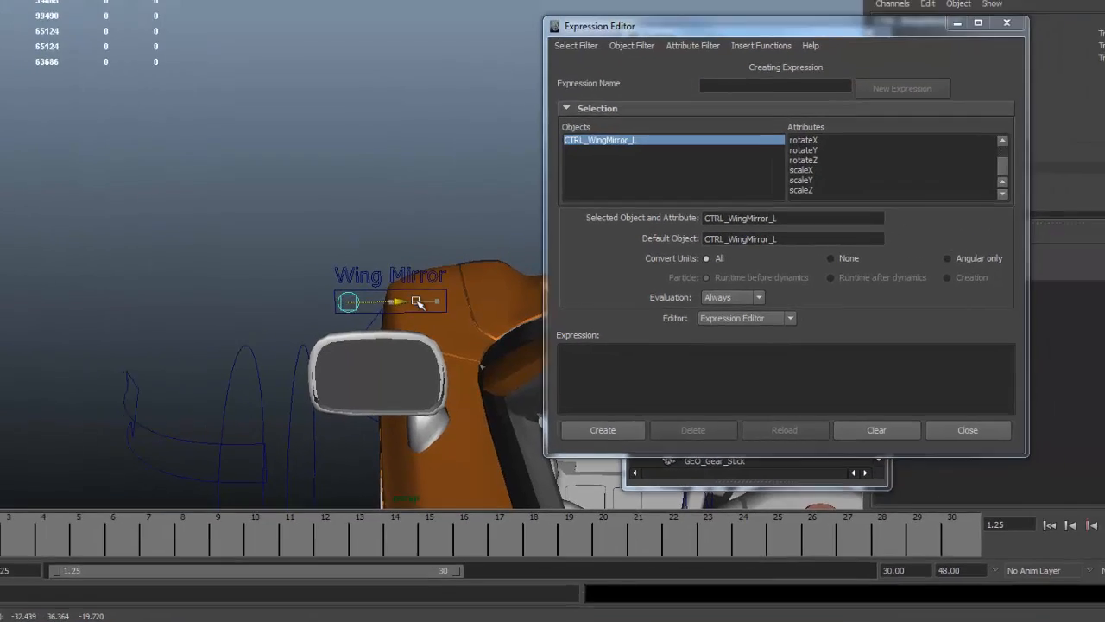
mouse_move(416, 302)
left_mouse_down()
mouse_move(272, 311)
mouse_move(453, 305)
mouse_move(404, 307)
mouse_move(423, 302)
left_mouse_up()
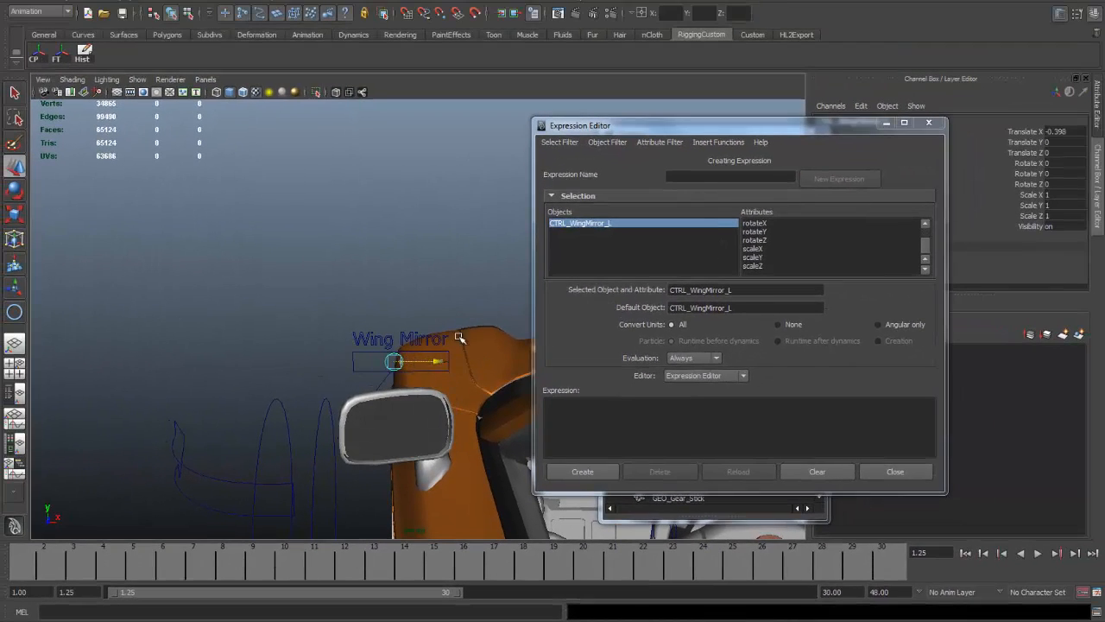
Close the Expression Editor and clear the selection to view the whole car.
left_click(931, 124)
left_click(313, 263)
scroll(313, 263, "down", 5)
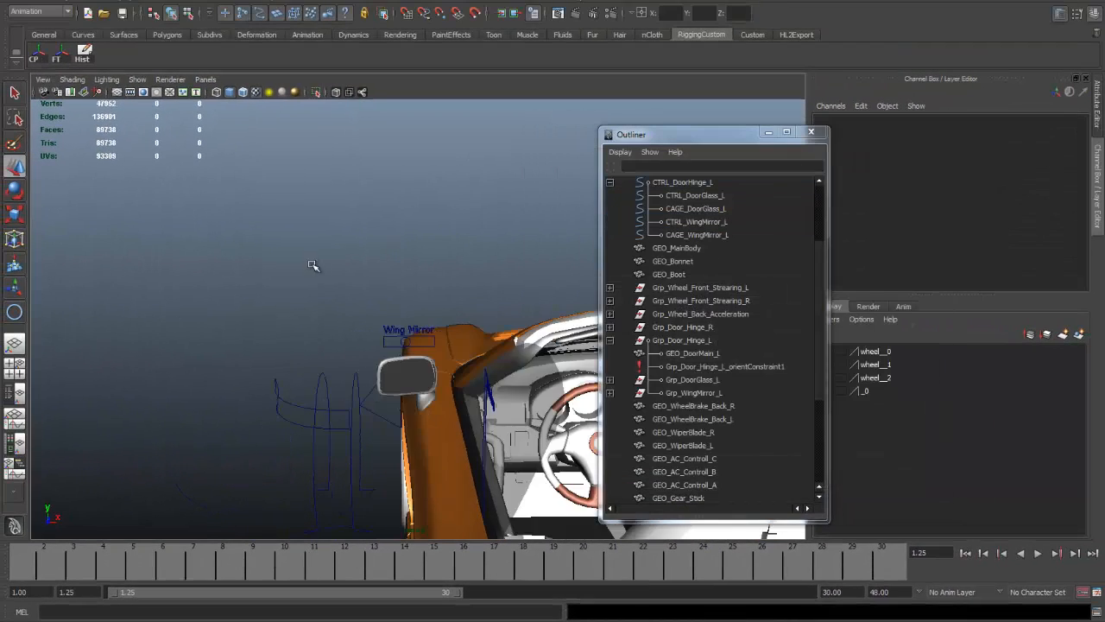
left_click_drag(313, 263, 309, 222, "alt")
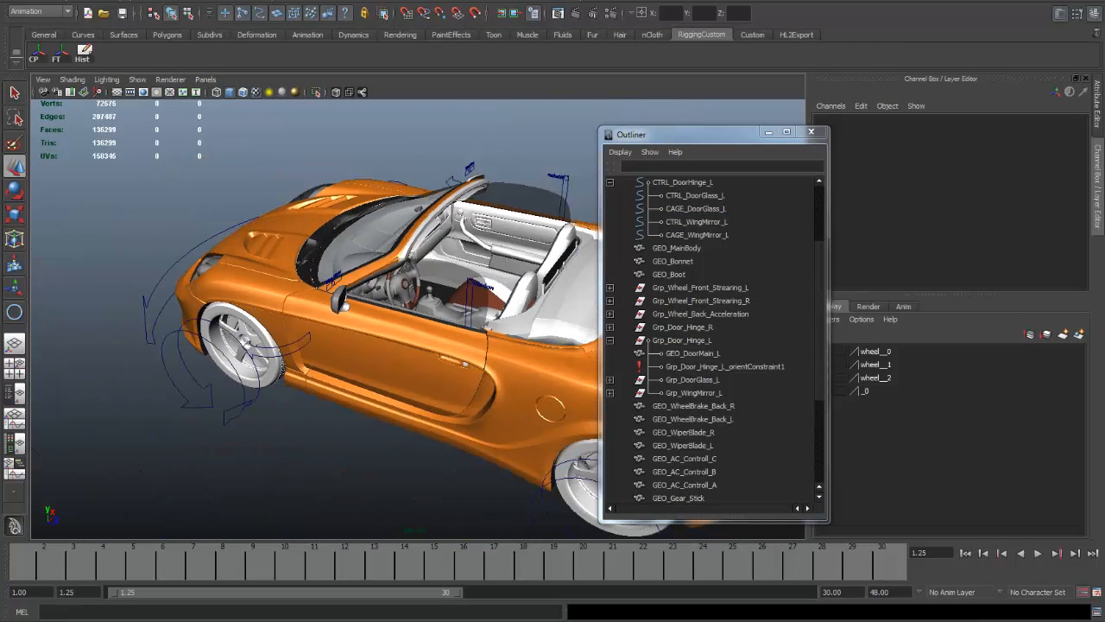